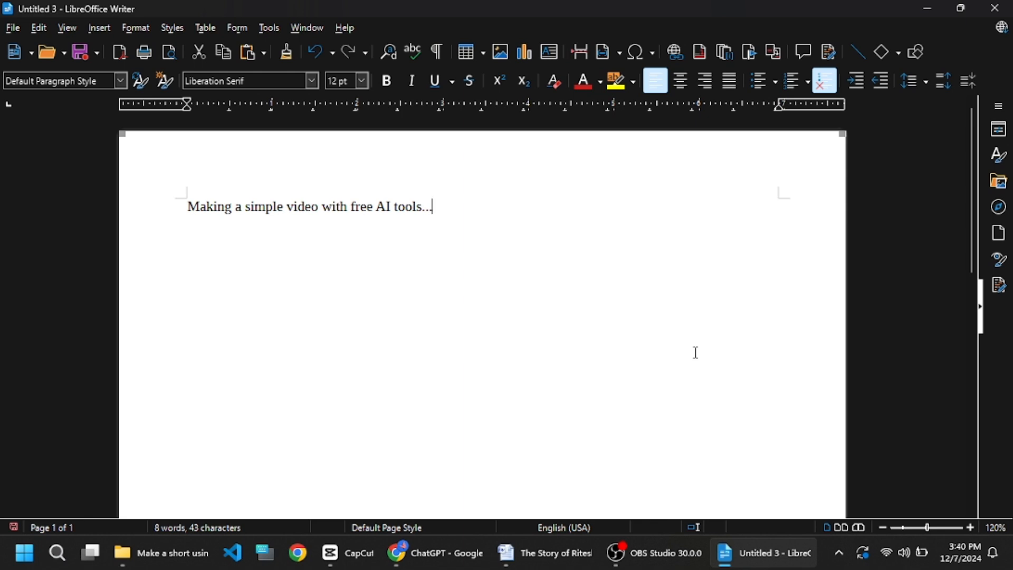
- Add the first list line "1. Chatgpt; script" under the title in the Writer document
text(1. Chatgpt;')
key(BackSpace)
key(BackSpace)
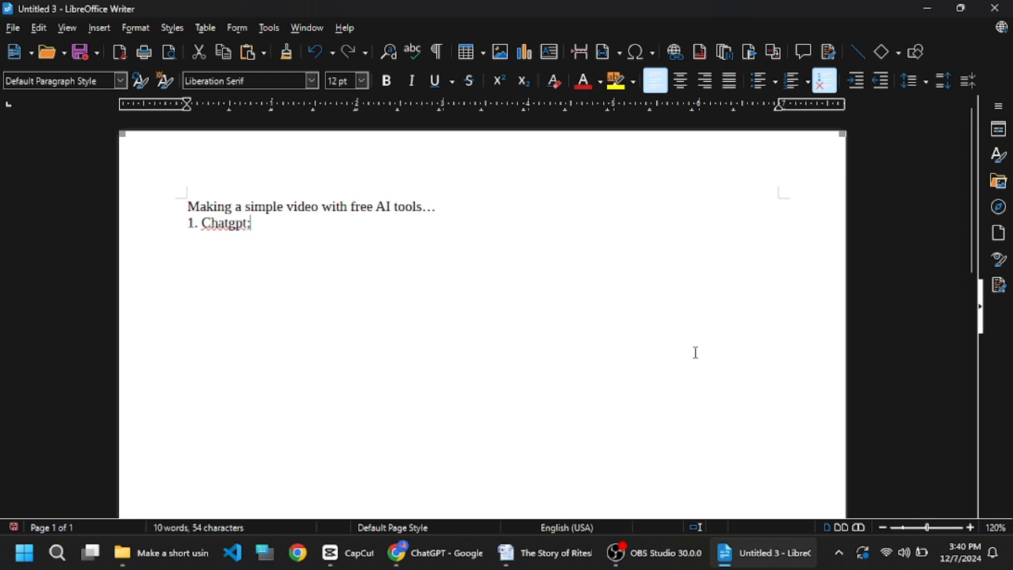
text(script)
key(Return)
- Add the second list line "2. 11 labs: voice recording"
text(2. 11)
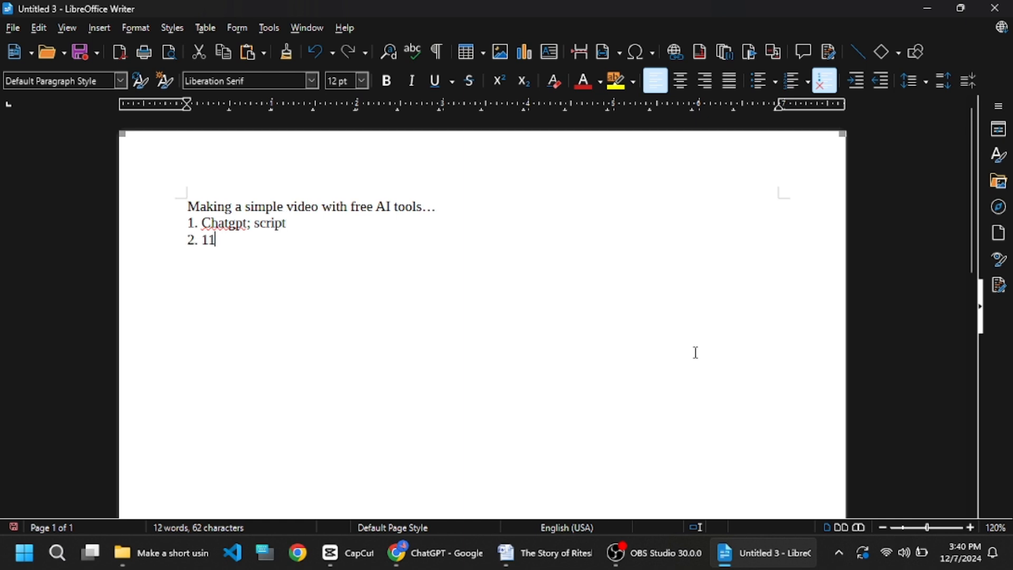
text( labs: voice reco)
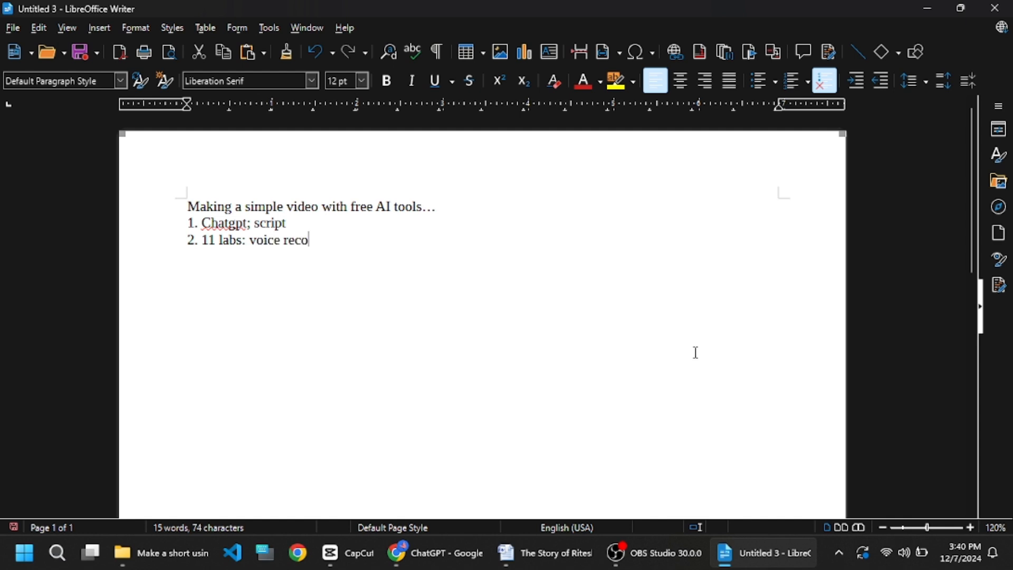
text(rding)
key(Return)
- Add the third list line "3. Leonardo AI : video and image generation"
text(3. Leonardop)
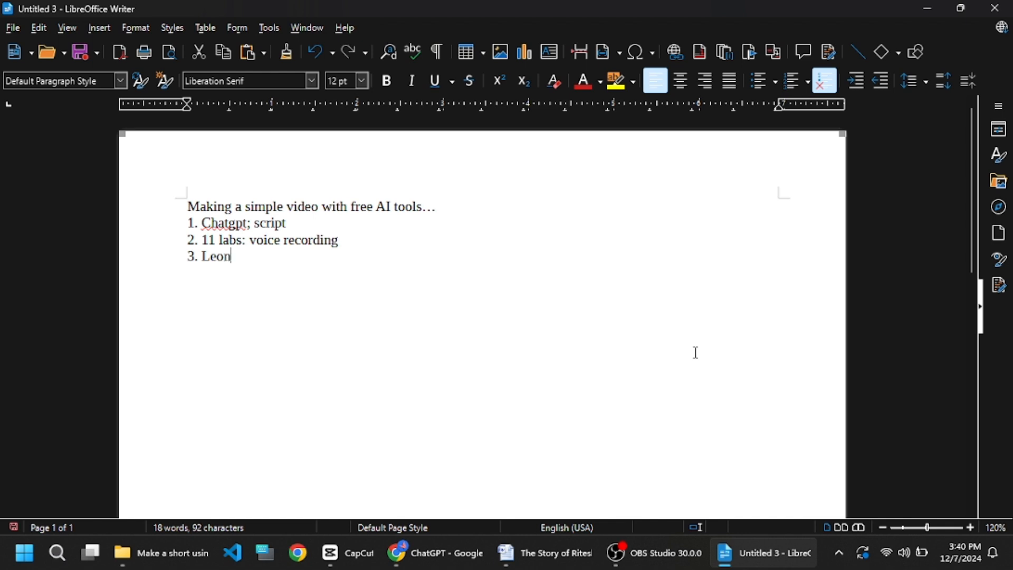
key(BackSpace)
key(BackSpace)
text(AI : vi)
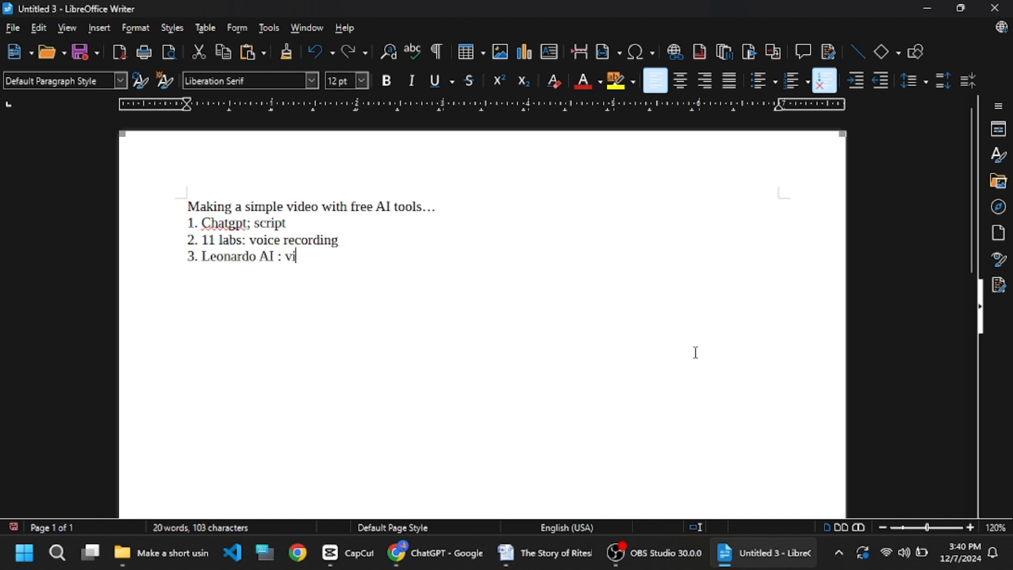
text(deo and)
key(BackSpace)
text(im)
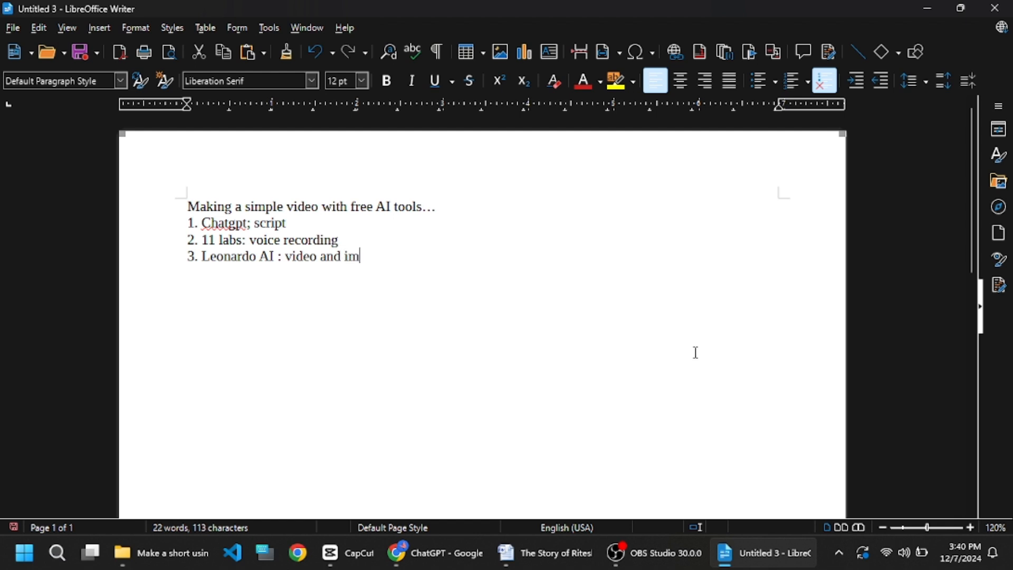
text(age genera)
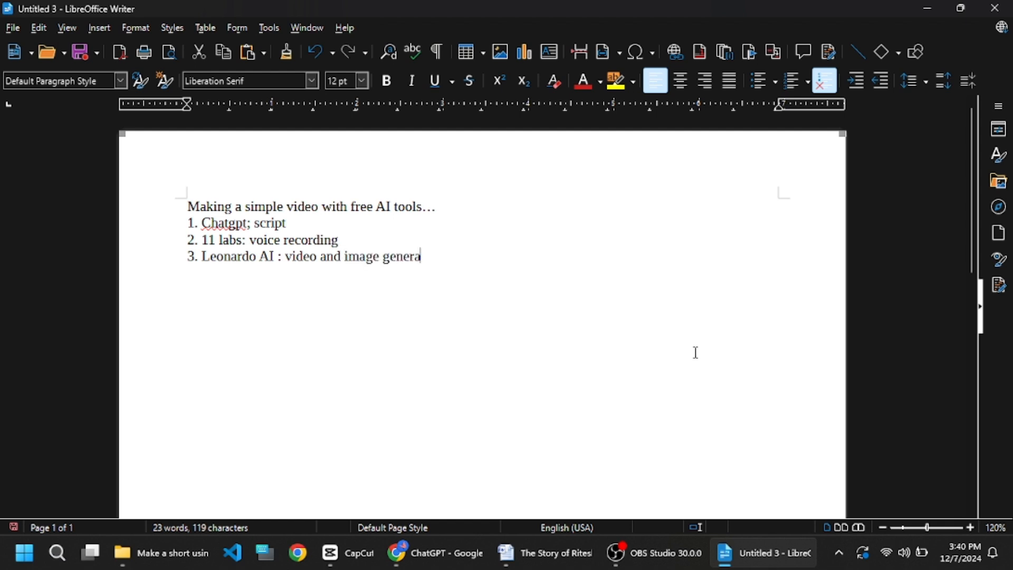
text(tion)
key(Return)
- Add the list lines "4. Pixverse: video" and "5. Capcut"
text(4. Pixve)
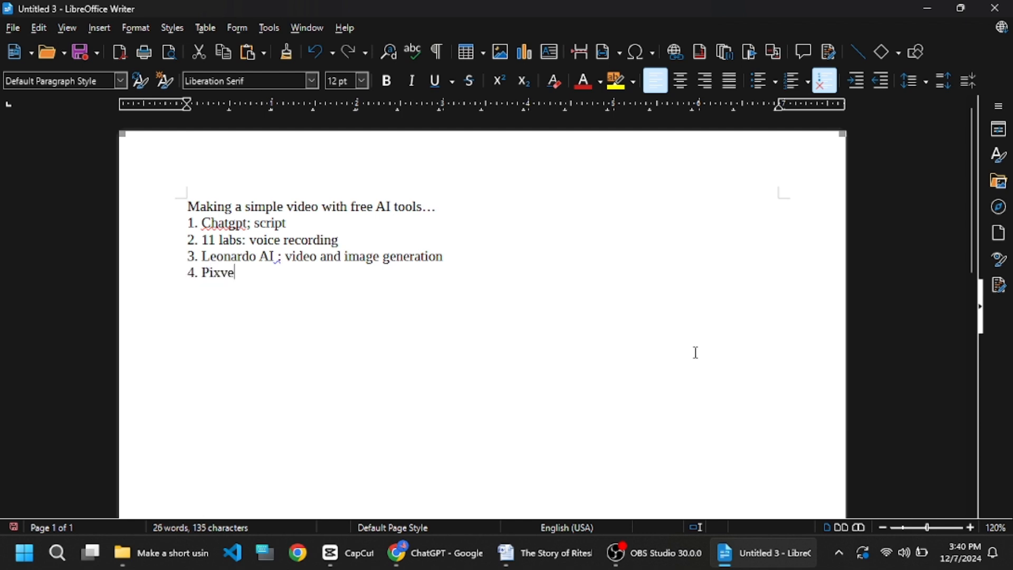
text(rse: video)
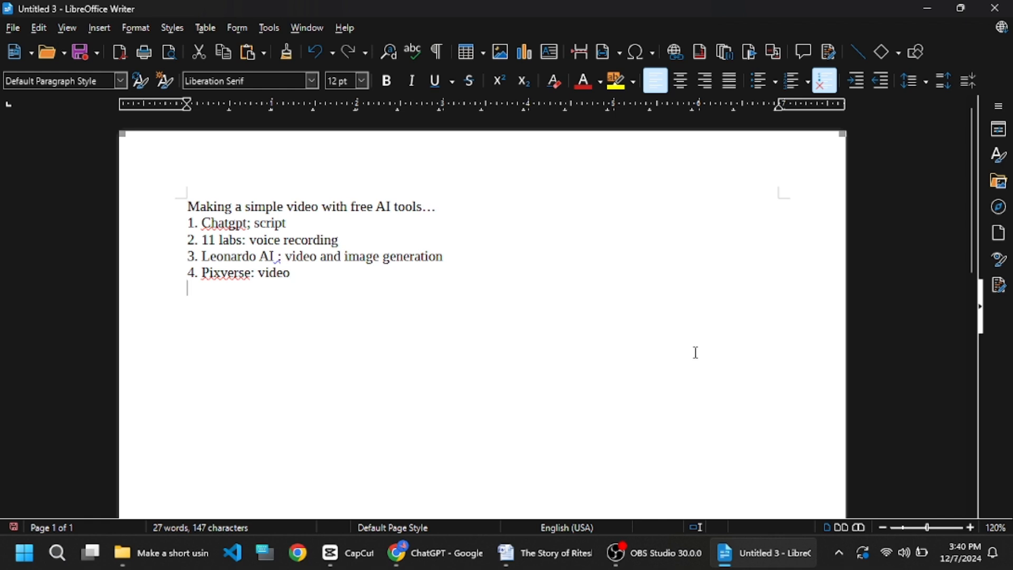
text(5. Capcut)
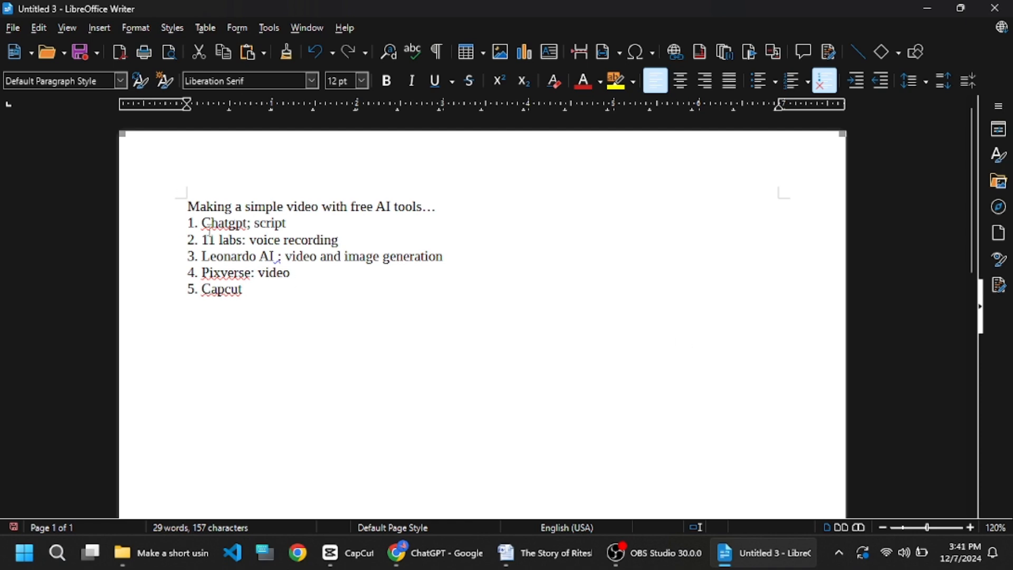
- Copy the story title from the Word document and paste it into the ChatGPT prompt box
click(538, 564)
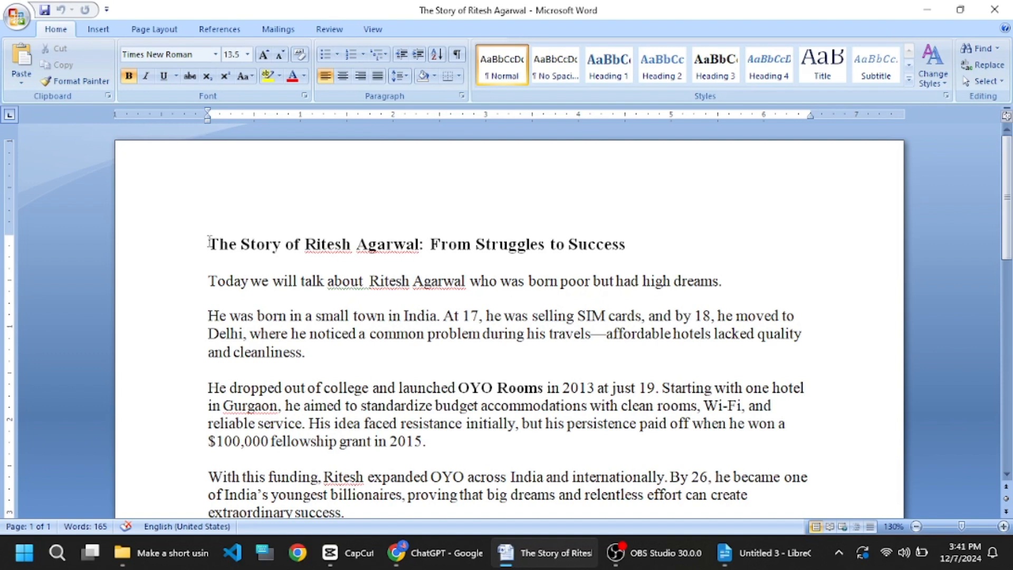
drag(209, 247, 583, 255)
key(ctrl+c)
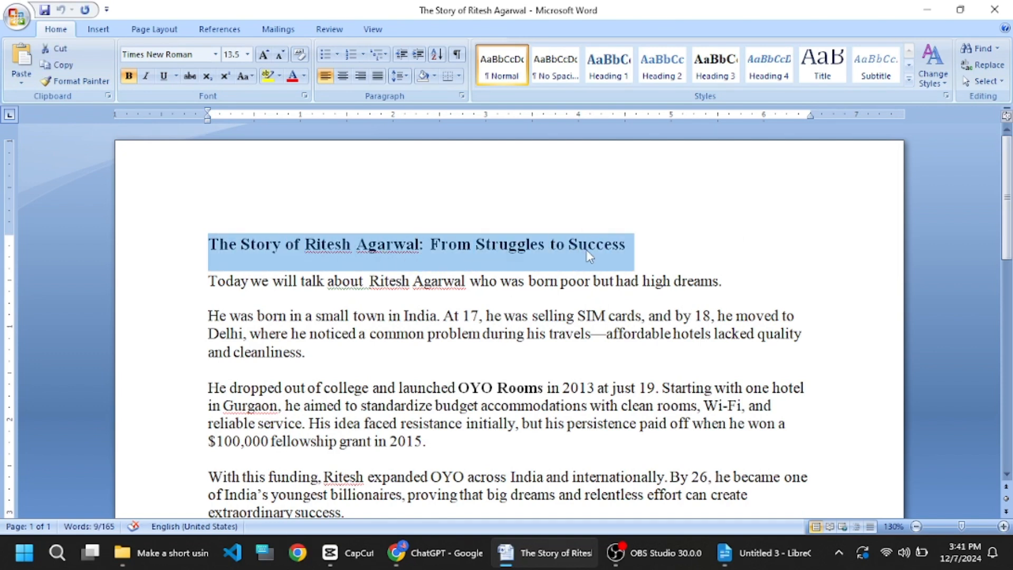
click(429, 551)
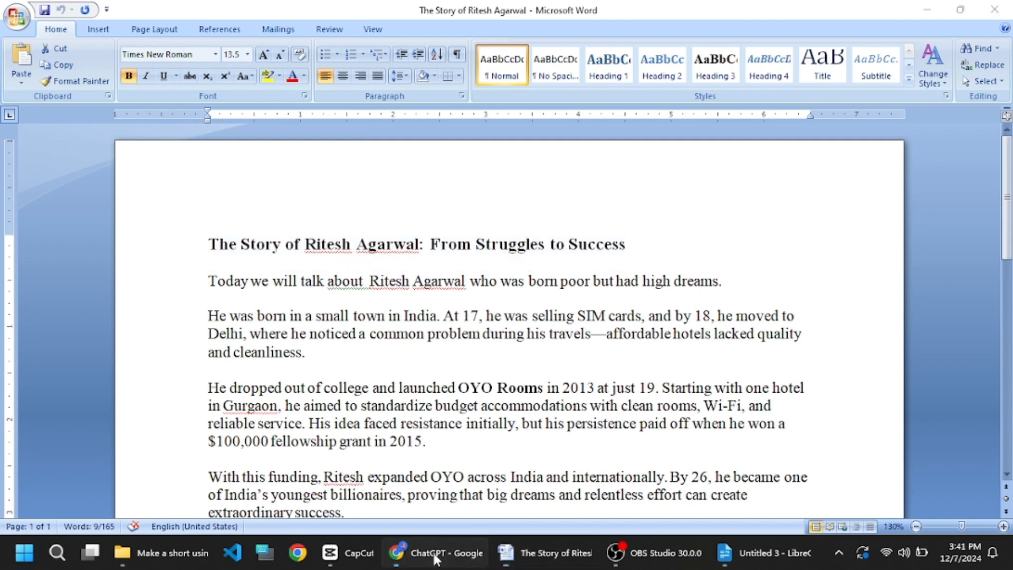
key(ctrl+v)
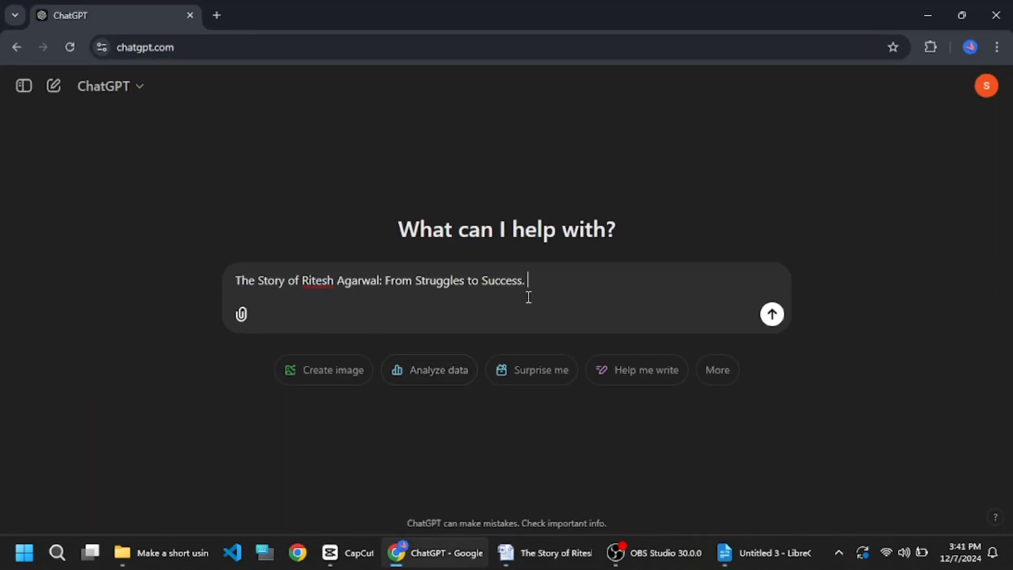
- Extend the prompt with "Write it in short and simple language for youtube shorts" and send it
text(Write it in short )
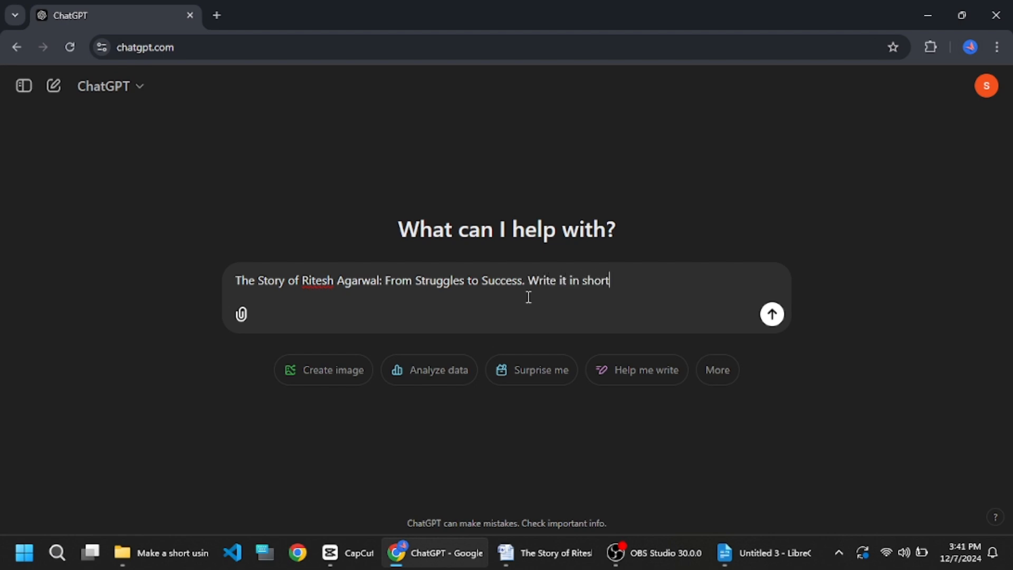
text(and simple langu)
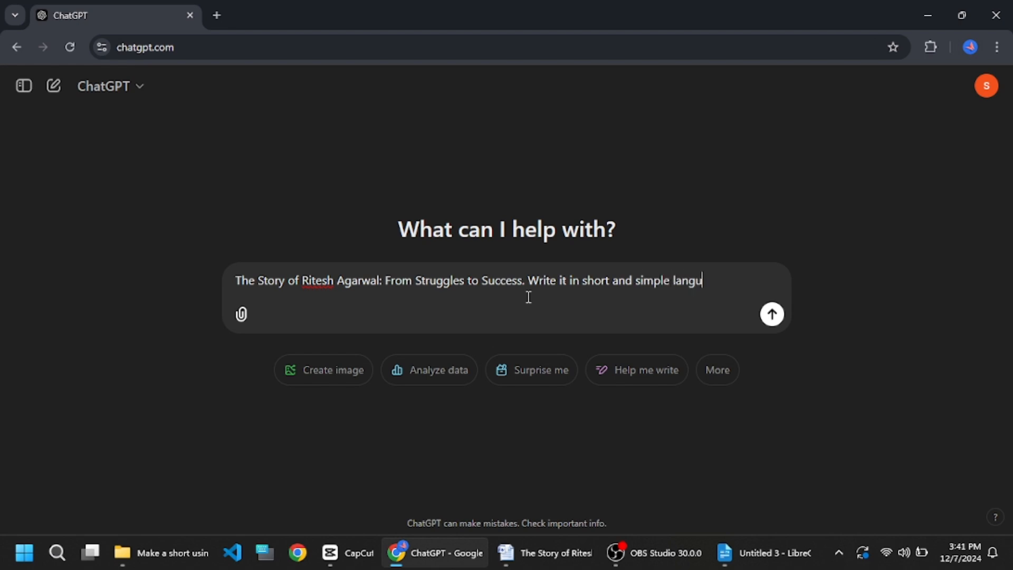
text(age for youtuve)
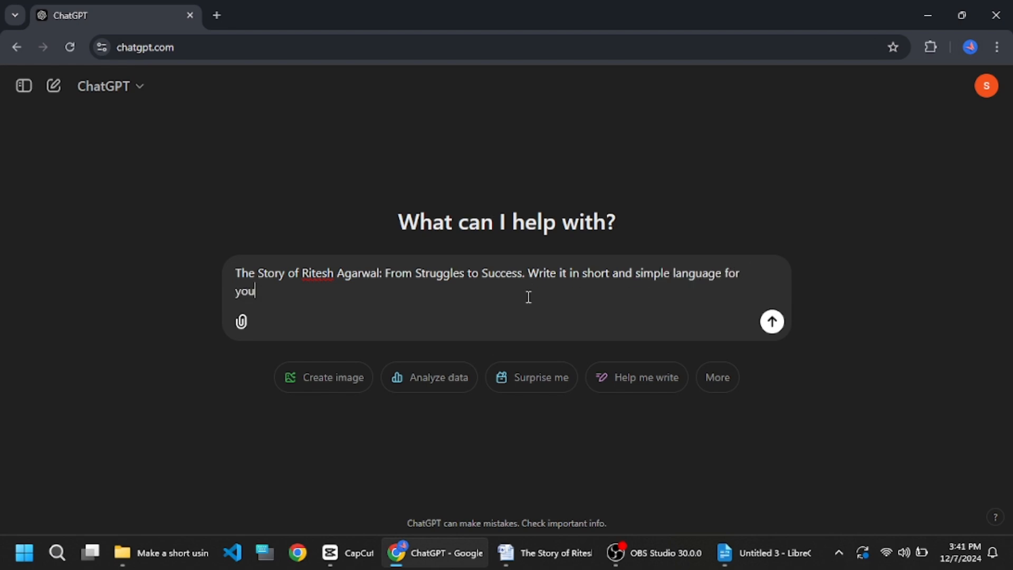
key(BackSpace)
text(be shprts)
key(BackSpace)
key(BackSpace)
text(orts)
key(Return)
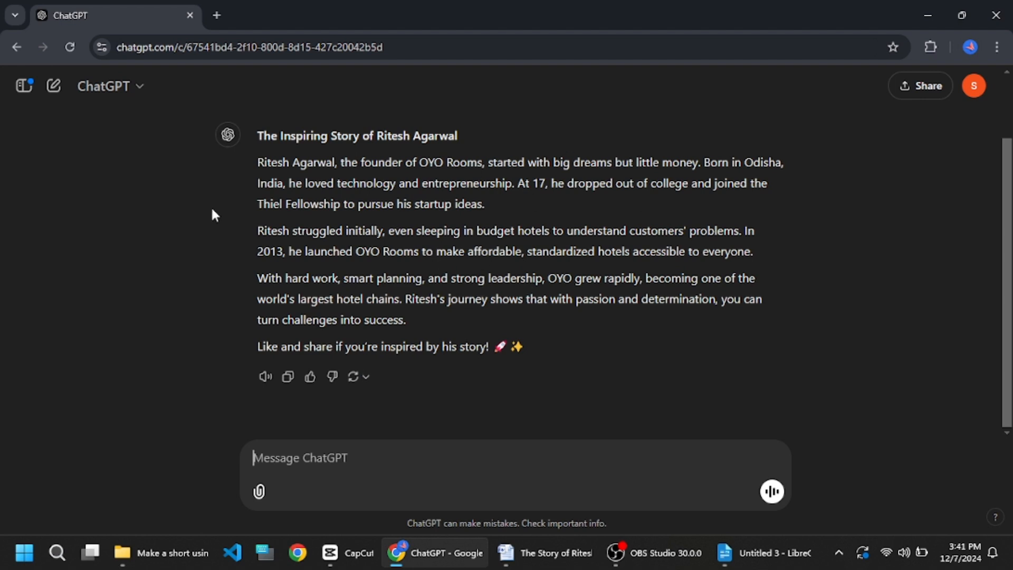
- Compare ChatGPT's short story with the full story text in the Word document
drag(251, 136, 635, 372)
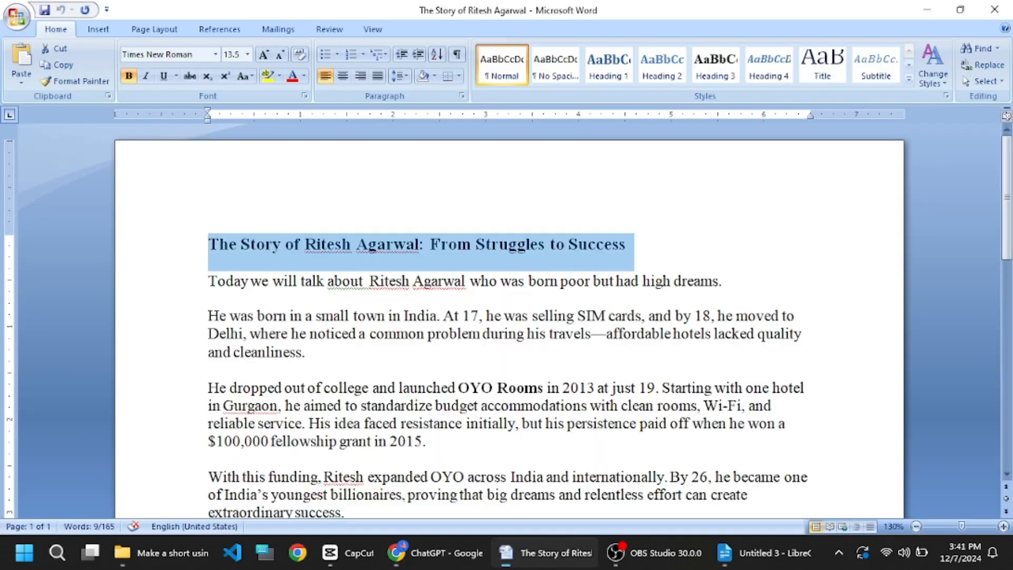
click(544, 552)
scroll(492, 346, down, 3)
click(460, 397)
scroll(460, 398, up, 3)
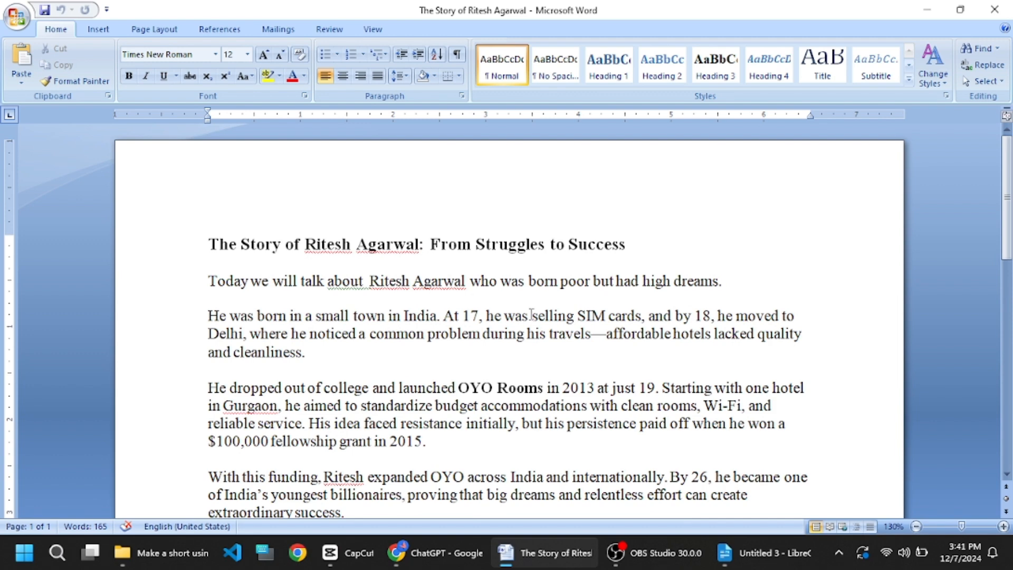
scroll(531, 315, down, 2)
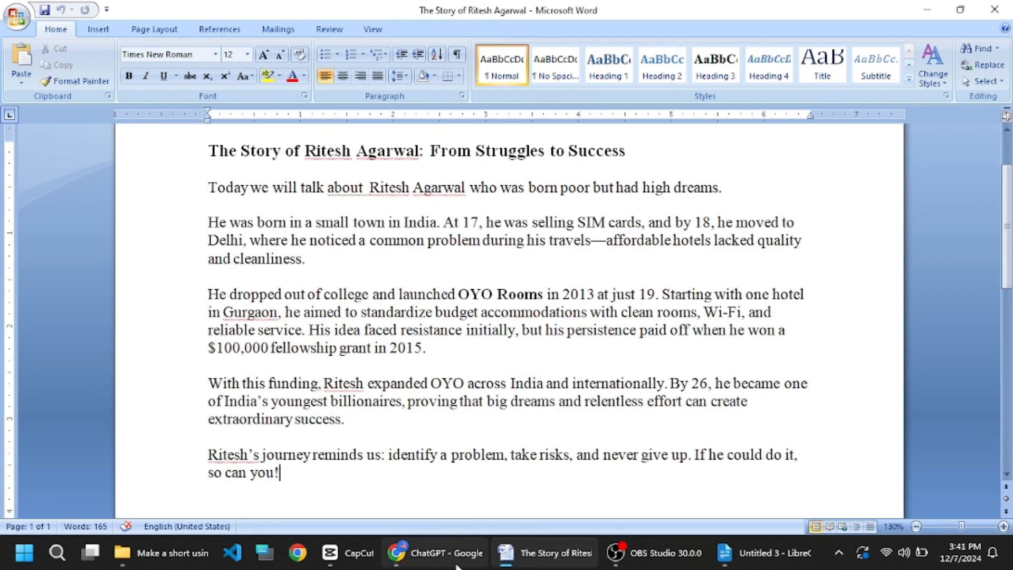
- Search Google for 11labs in a new browser tab and open the ElevenLabs website
click(436, 552)
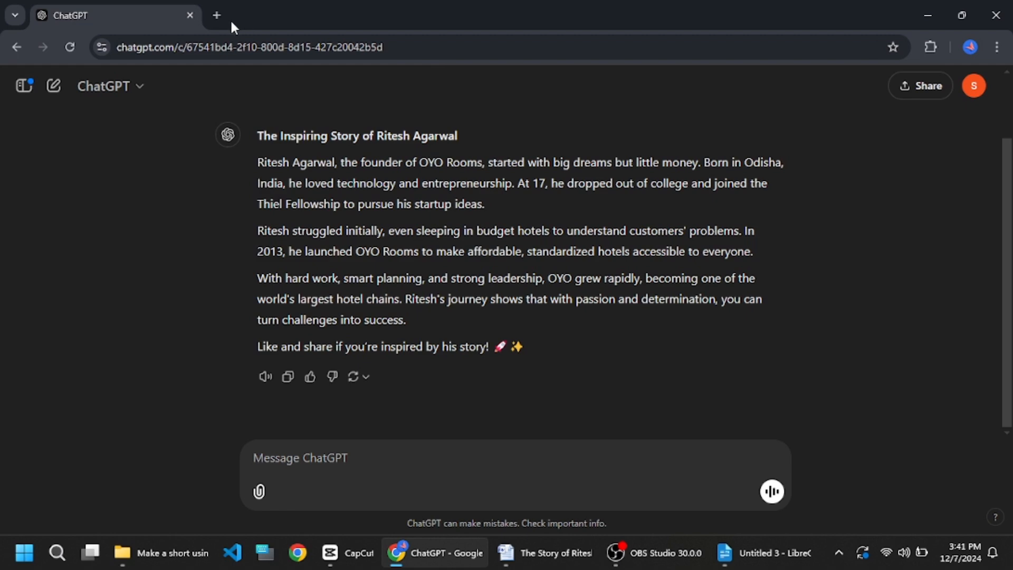
click(219, 19)
text(11)
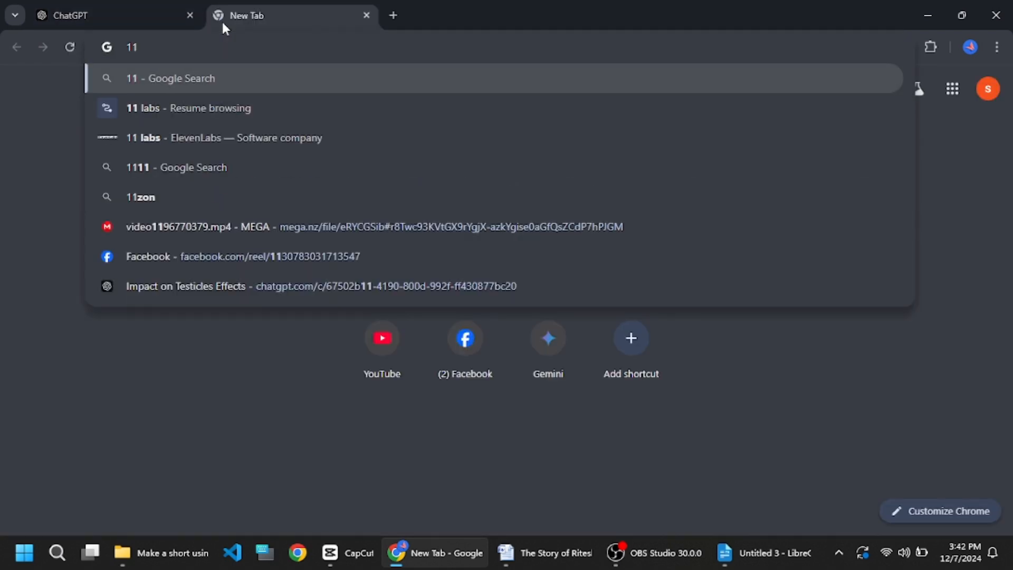
text(labs)
key(Return)
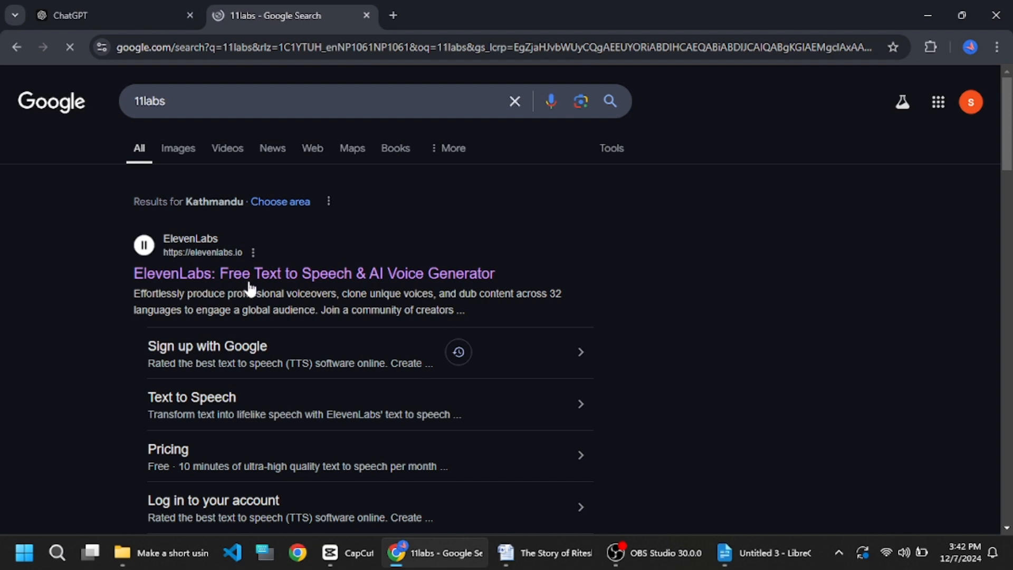
click(252, 276)
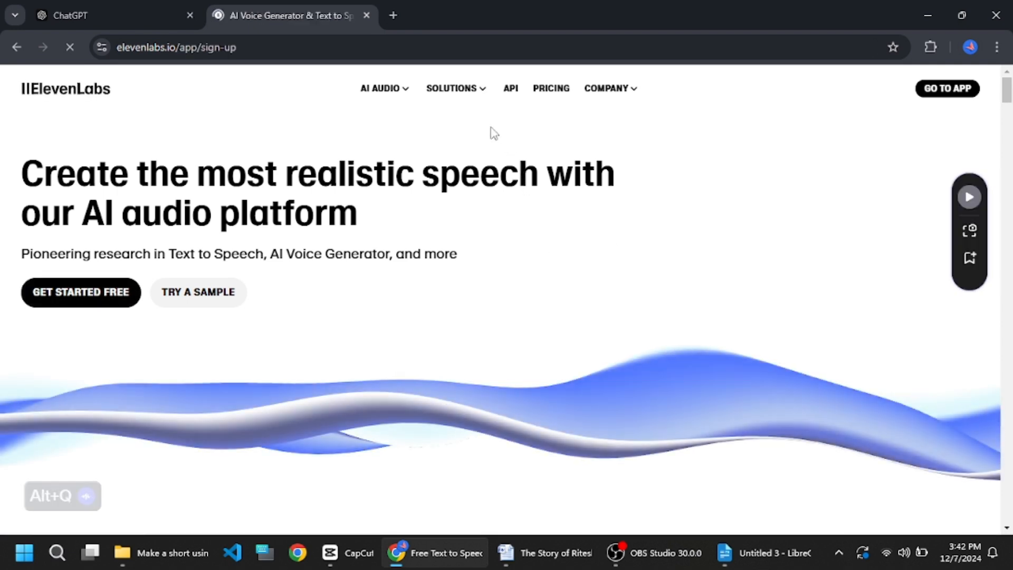
- Copy the entire Word story and paste it into the ElevenLabs Text to Speech box
key(alt+Tab)
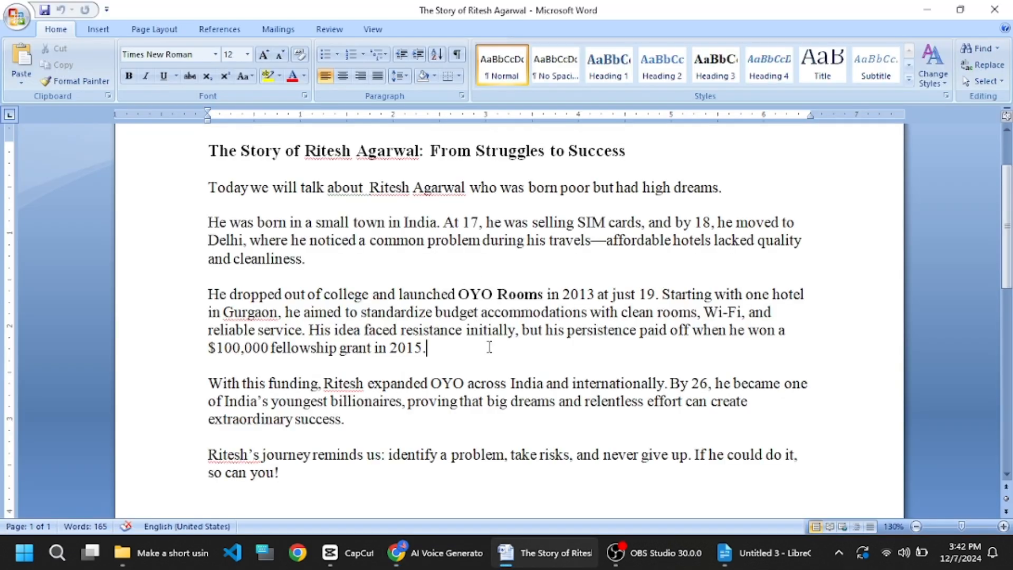
key(ctrl+a)
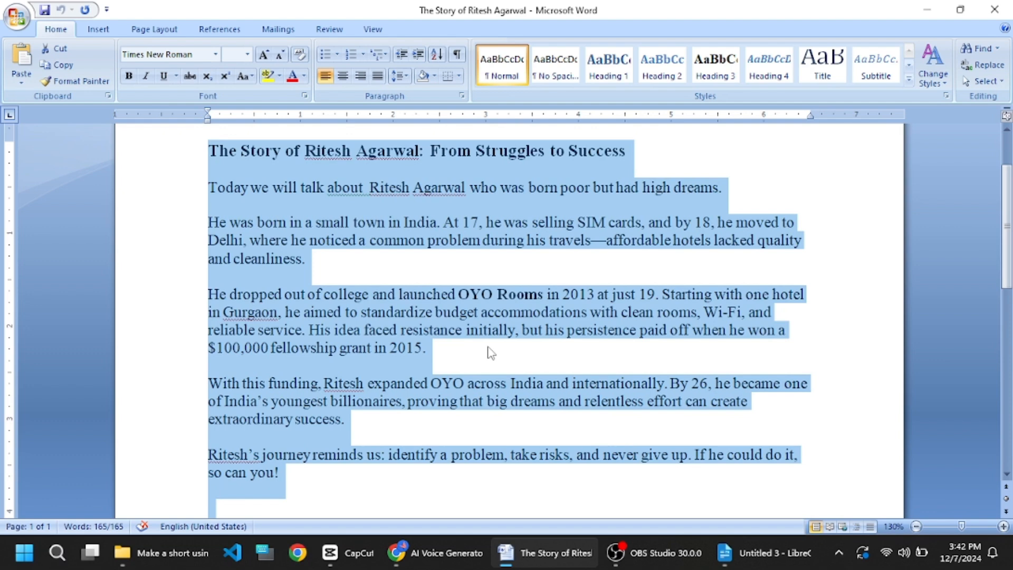
click(537, 552)
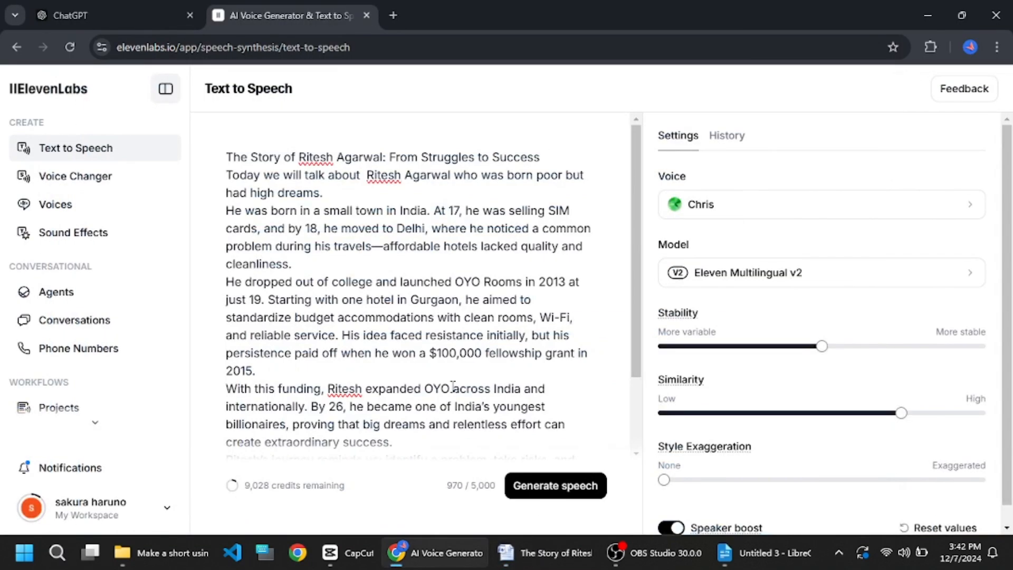
- Generate speech from the pasted story text
key(ctrl+a)
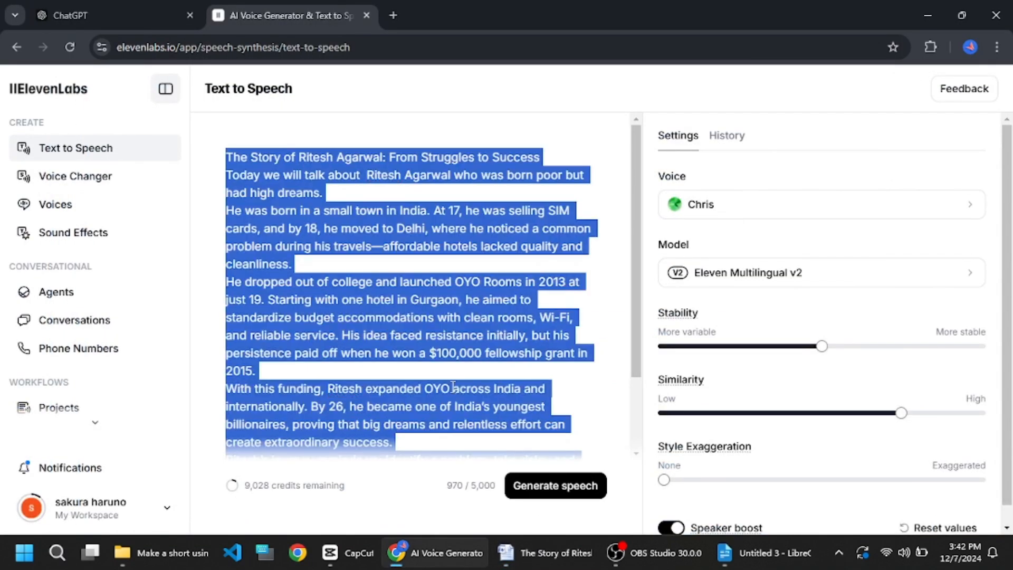
click(456, 342)
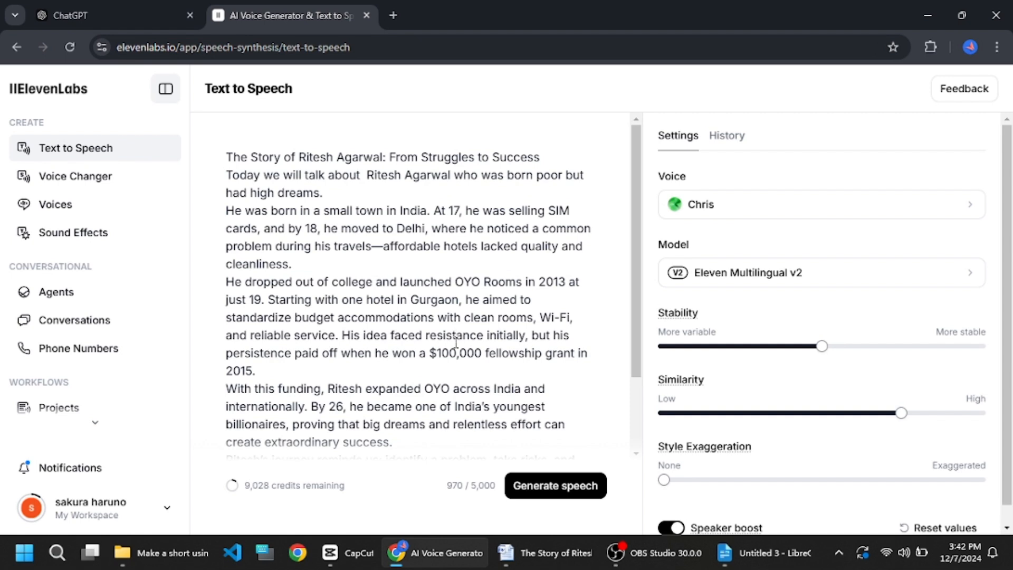
click(537, 489)
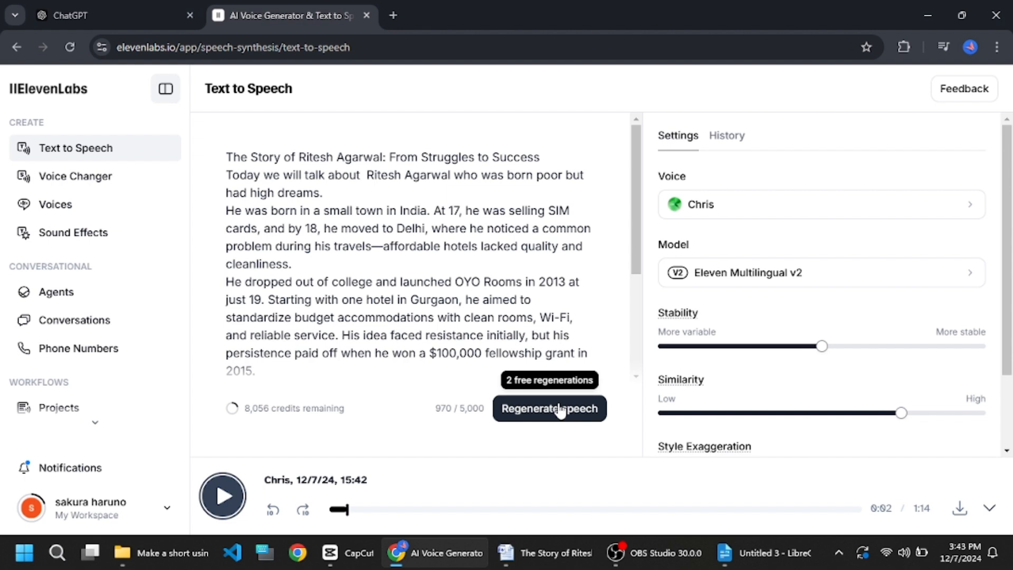
- Regenerate the speech and pause its playback
click(561, 410)
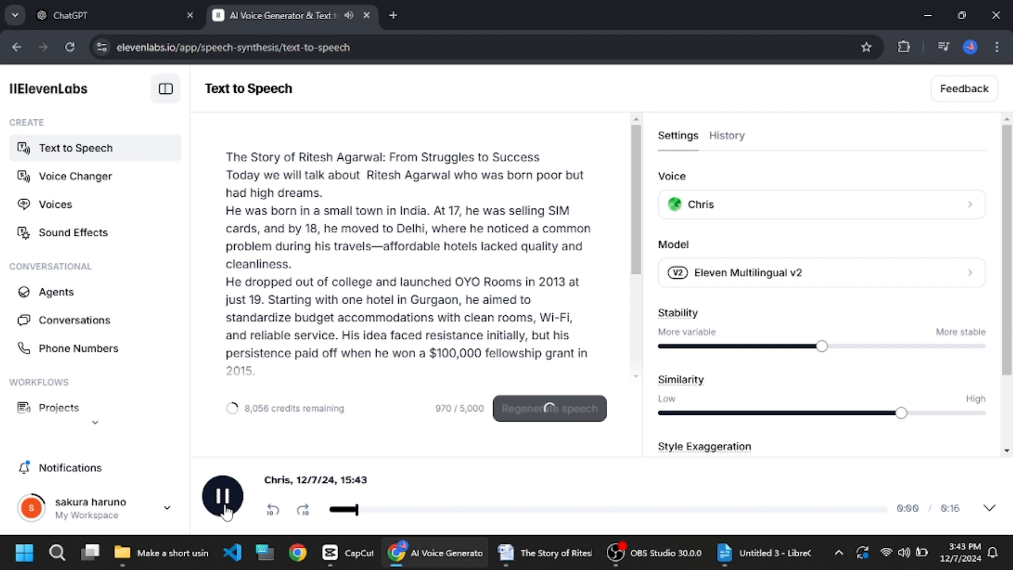
click(225, 509)
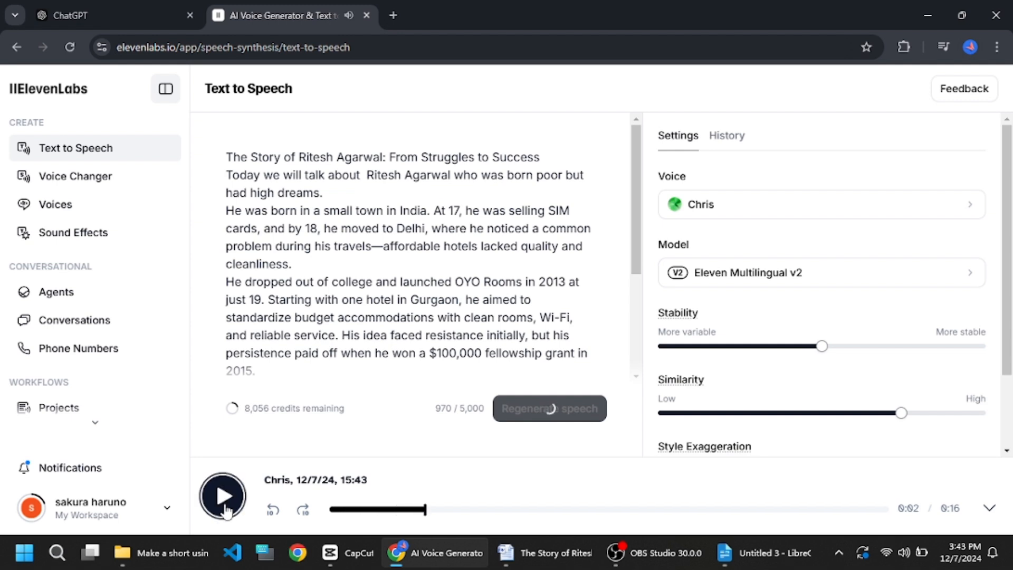
- Open the voice picker and preview the Bill L. Oxley voice
click(808, 215)
scroll(712, 364, down, 3)
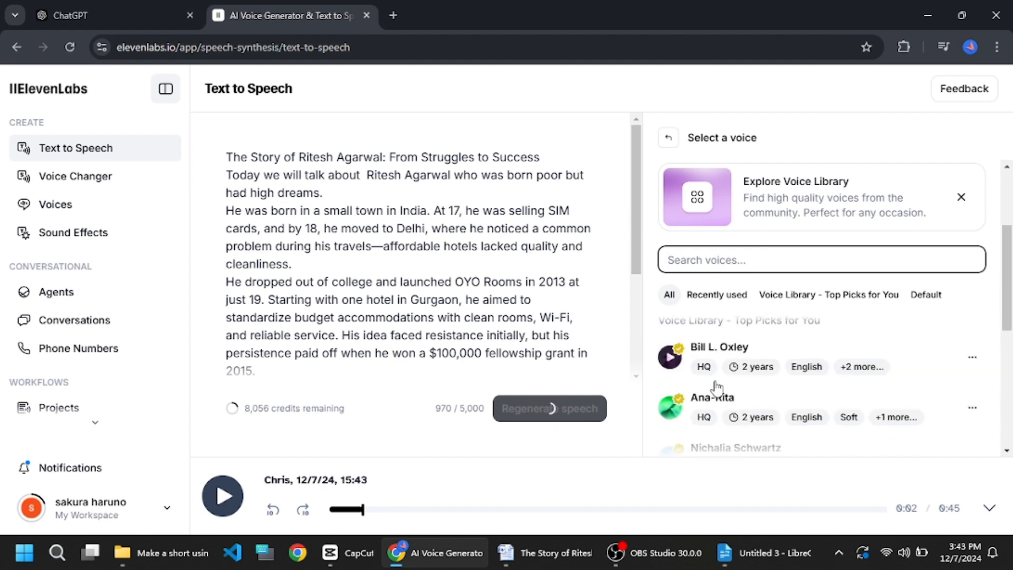
click(671, 359)
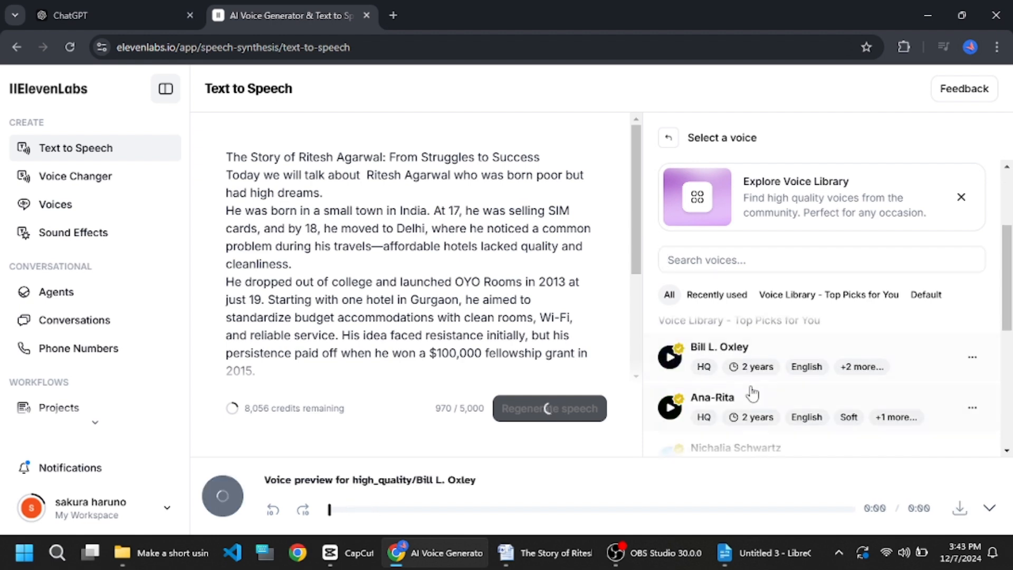
- Preview the Jessica voice from the recently used voices and pause the preview
scroll(749, 387, up, 3)
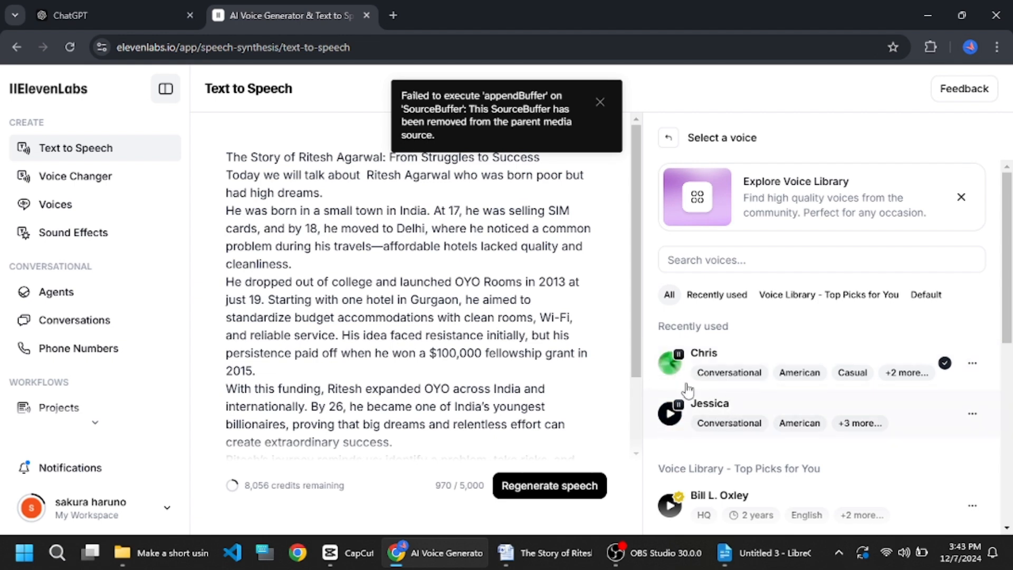
click(673, 418)
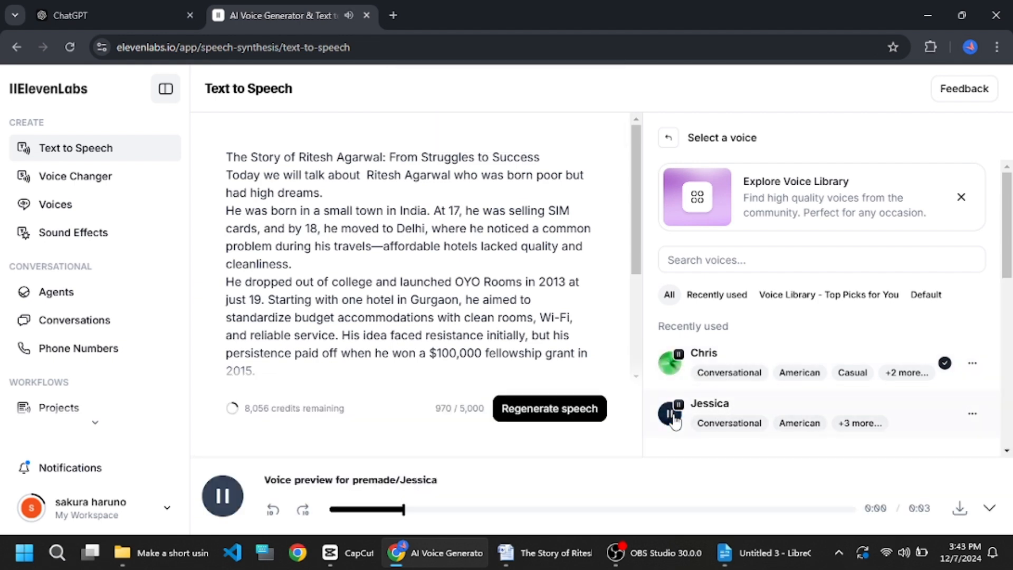
click(672, 417)
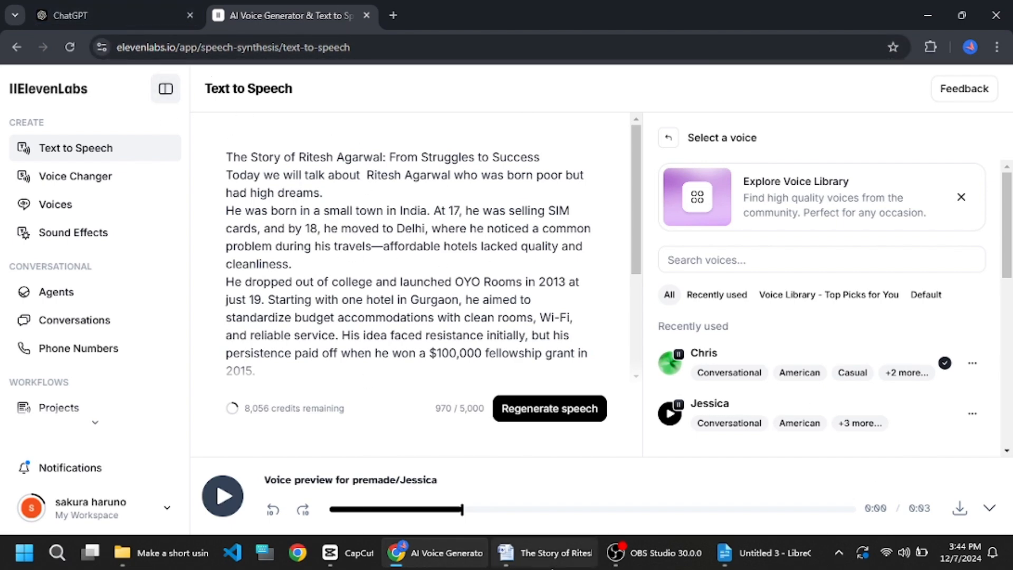
- Switch to the LibreOffice checklist and colour the ChatGPT and 11 labs lines red
click(543, 552)
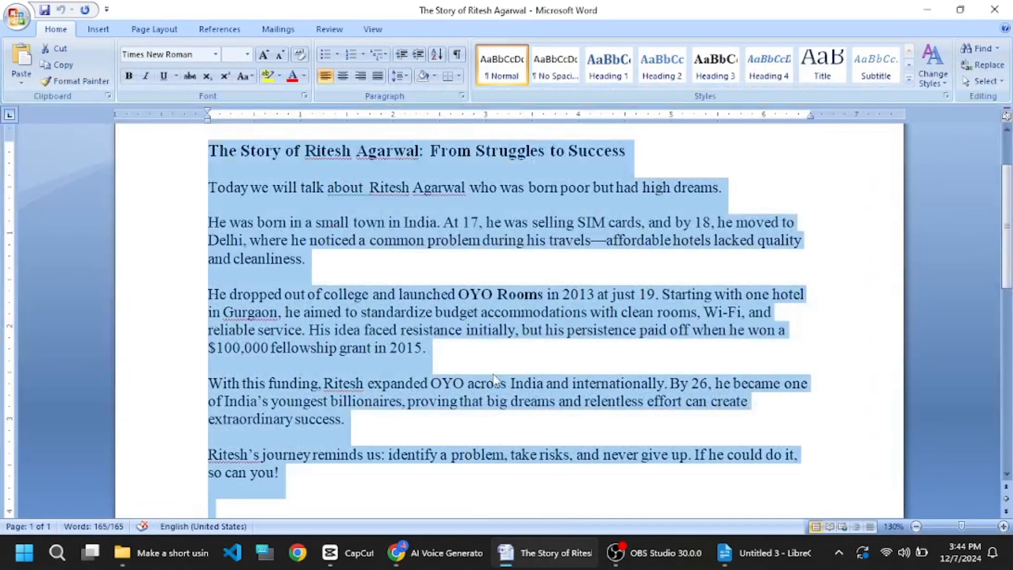
click(770, 553)
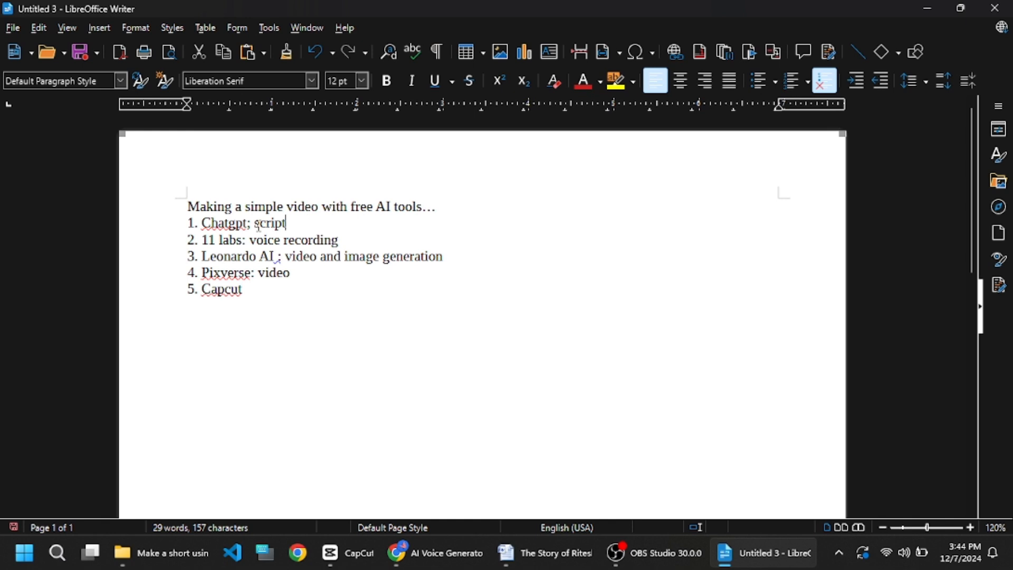
triple_click(257, 217)
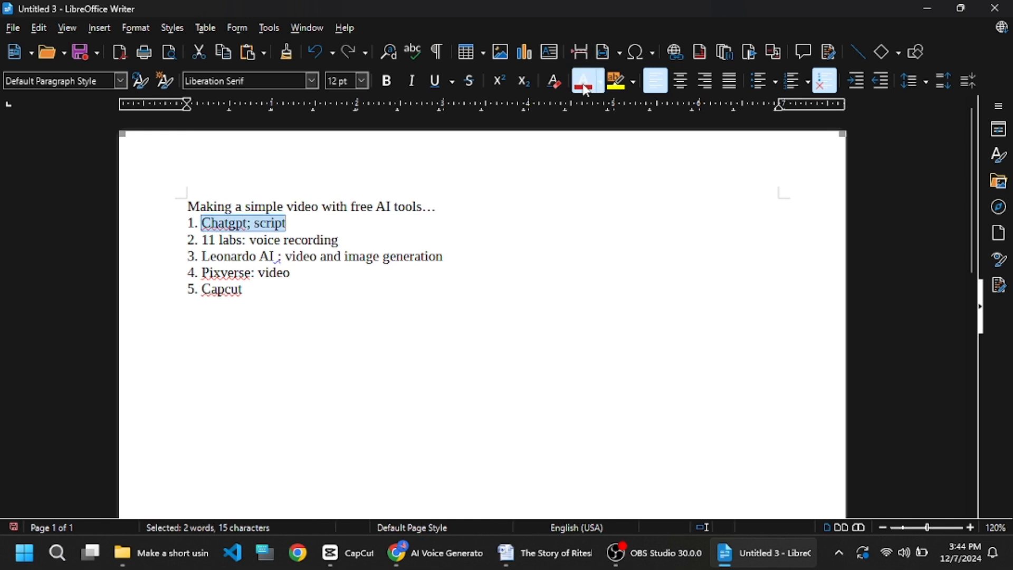
triple_click(296, 241)
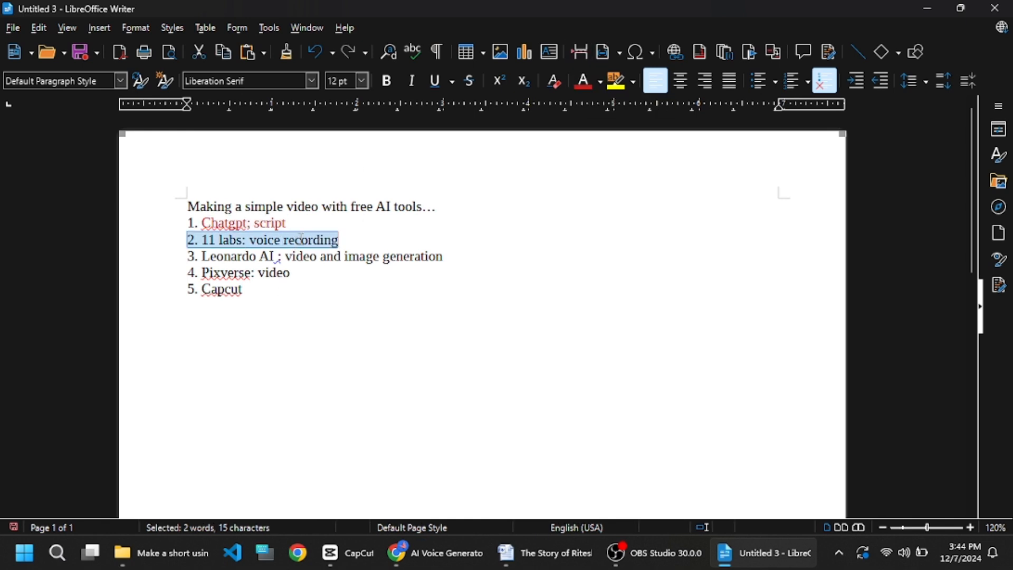
click(585, 82)
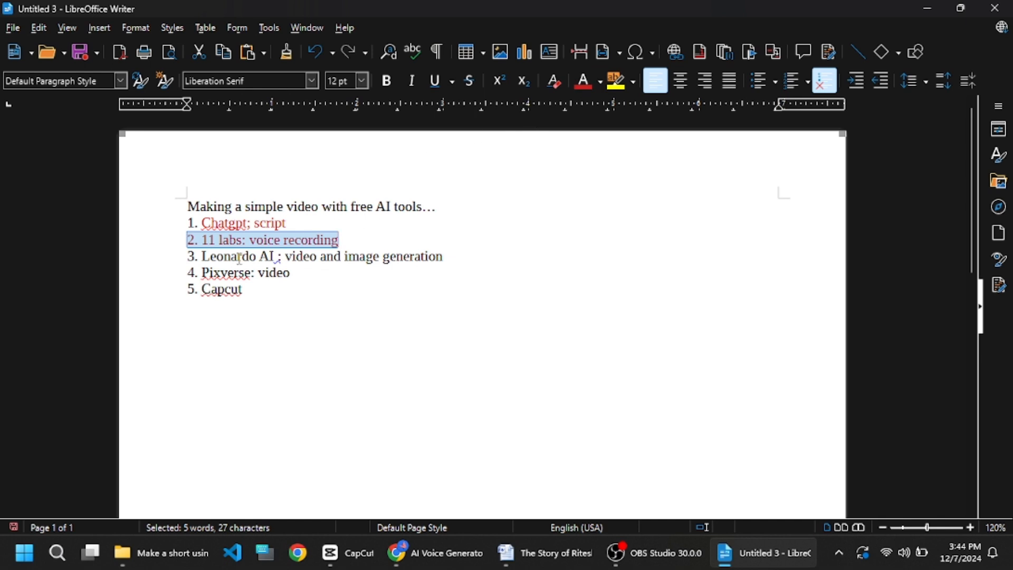
- Delete the words "video and" from the Leonardo AI line of the checklist
click(270, 257)
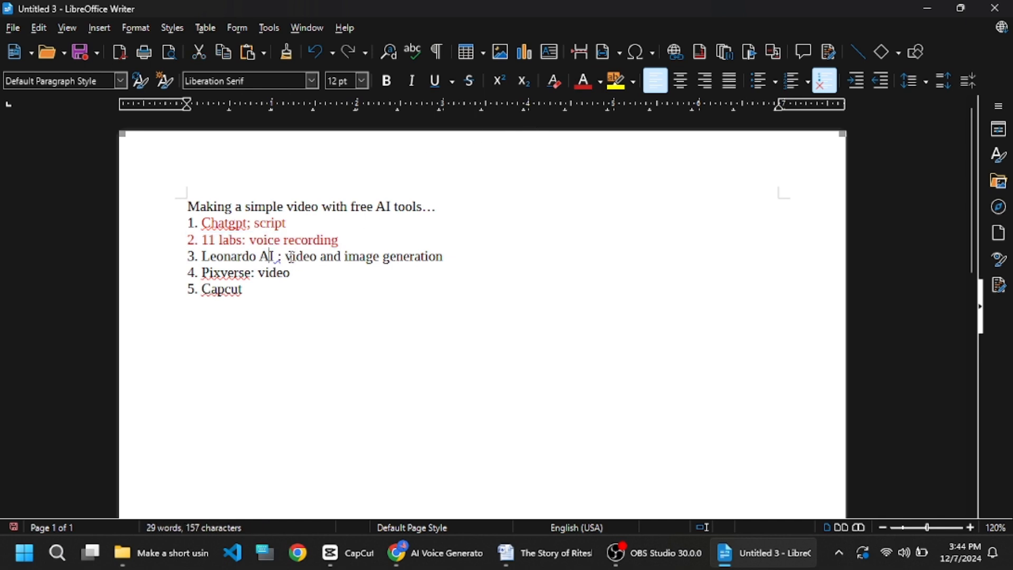
drag(285, 257, 342, 259)
key(BackSpace)
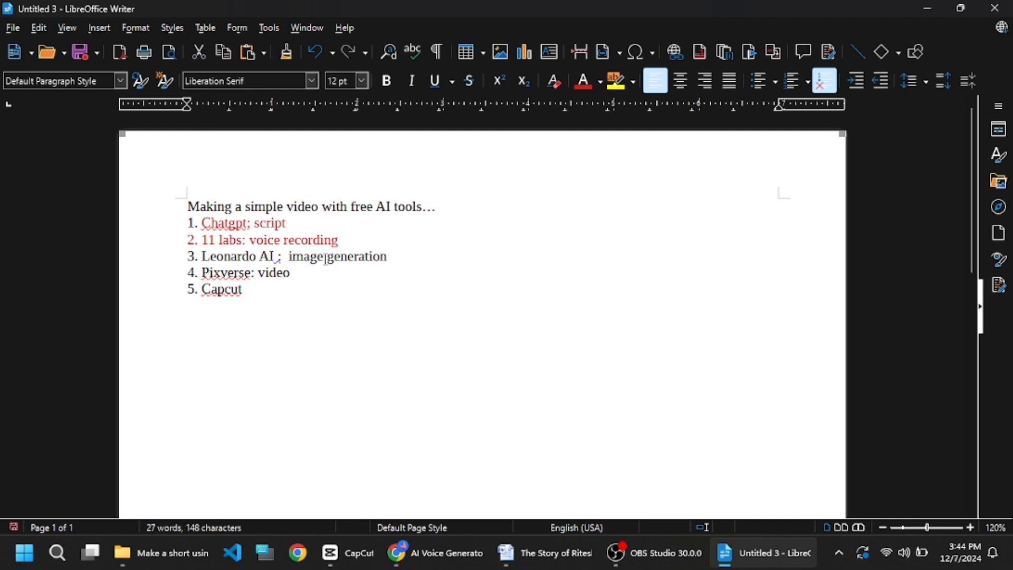
key(BackSpace)
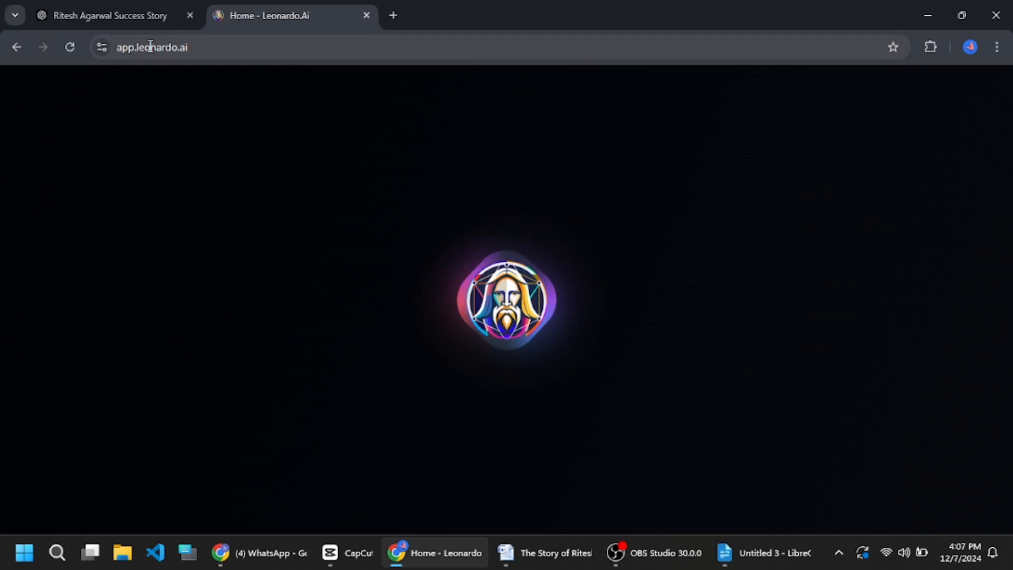
- Scroll through the ChatGPT conversation to review the shortened story and the 10 image prompts
click(115, 15)
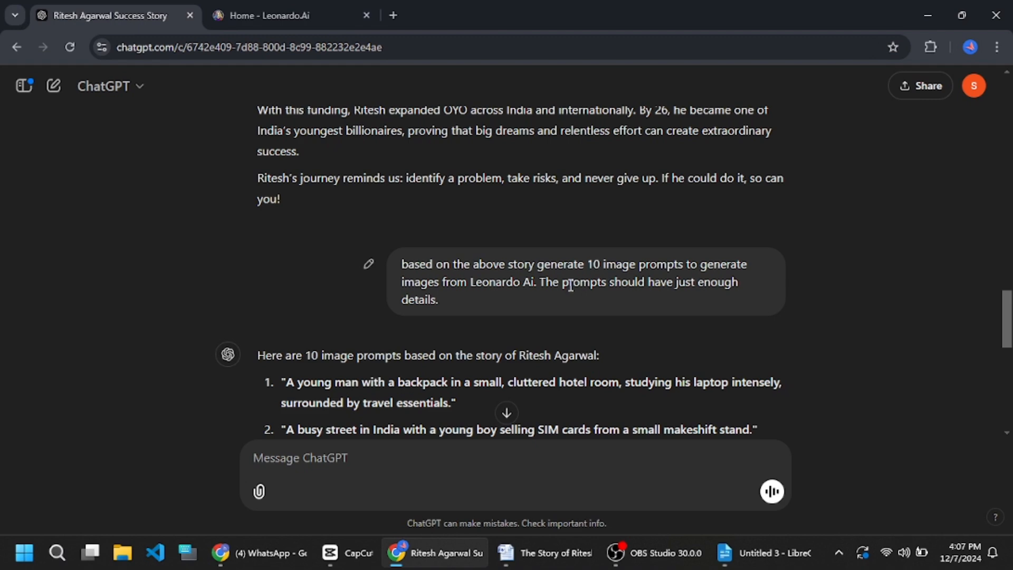
scroll(508, 317, down, 4)
scroll(497, 294, up, 2)
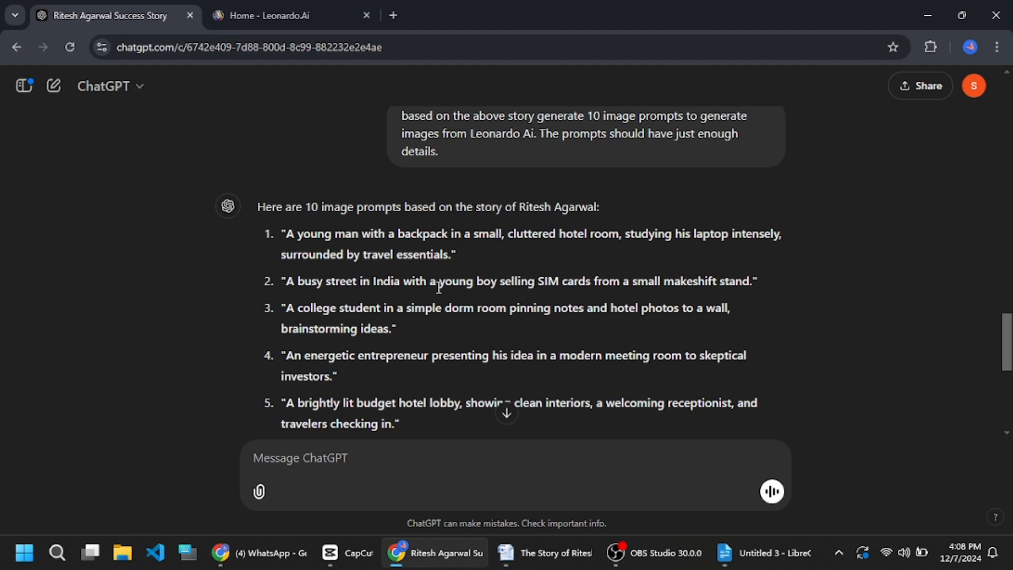
scroll(451, 284, up, 3)
scroll(452, 287, down, 2)
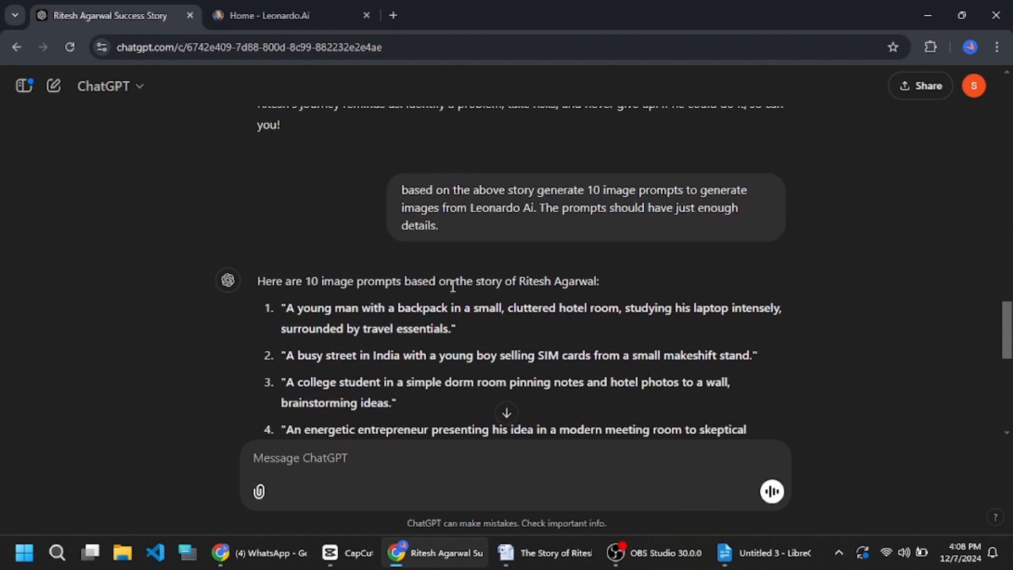
scroll(452, 287, up, 2)
scroll(571, 259, up, 4)
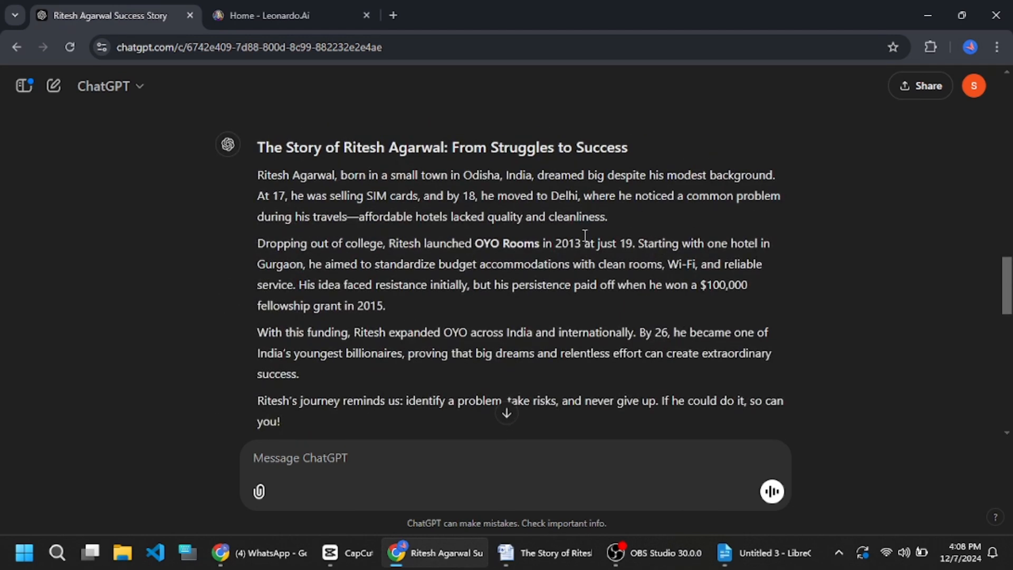
scroll(584, 235, up, 2)
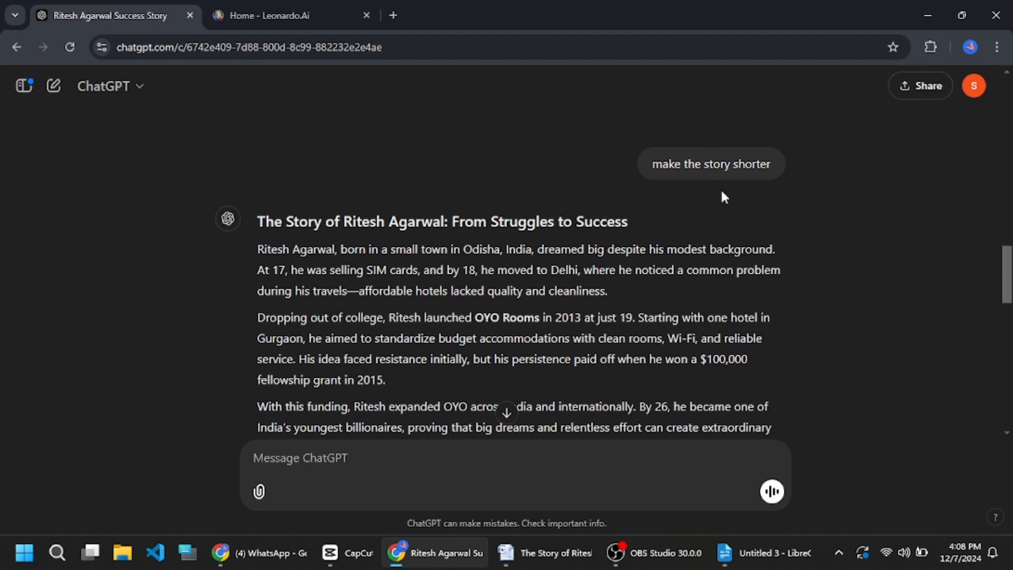
scroll(714, 209, down, 7)
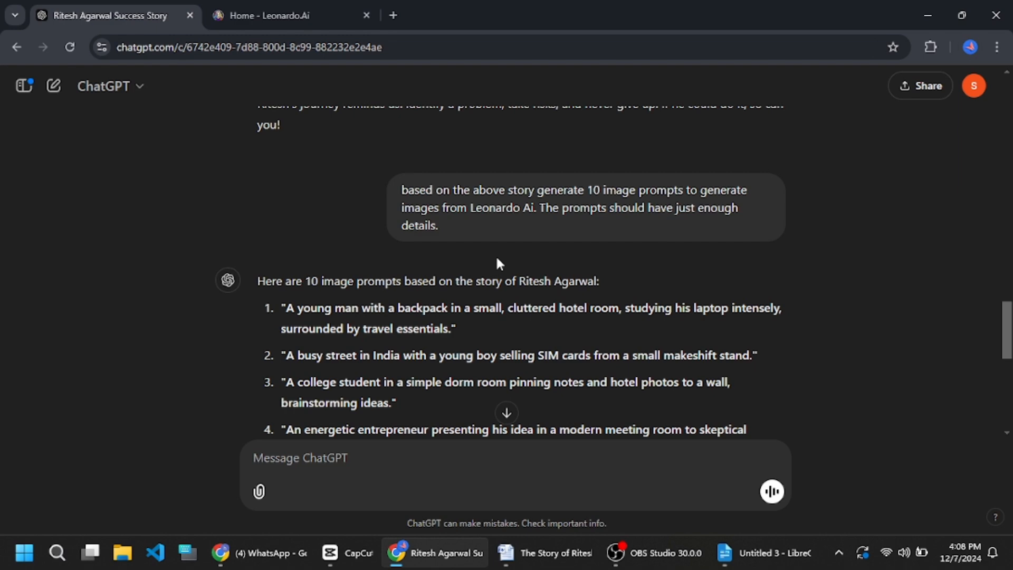
scroll(496, 259, down, 4)
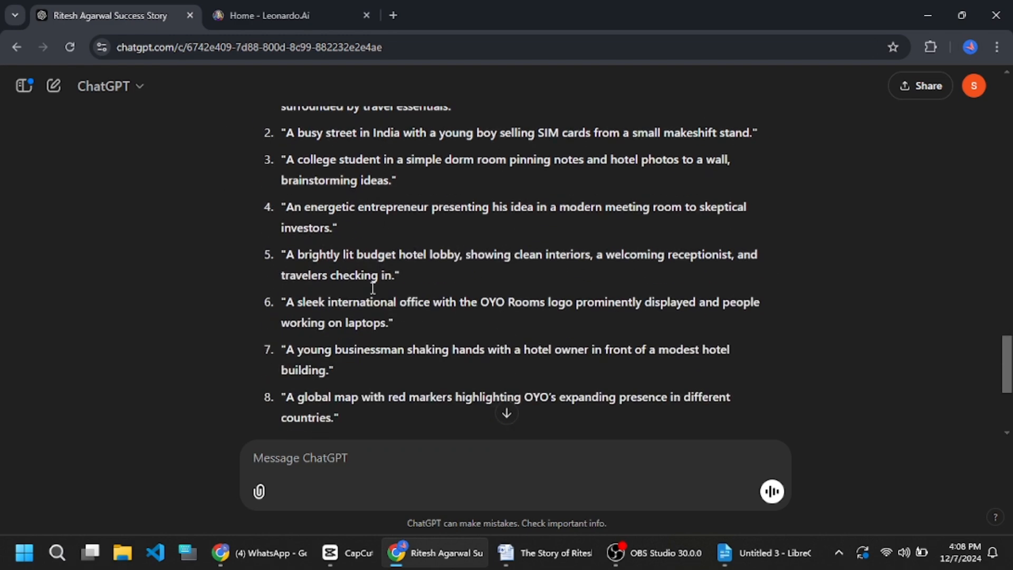
scroll(372, 295, down, 4)
scroll(371, 309, up, 7)
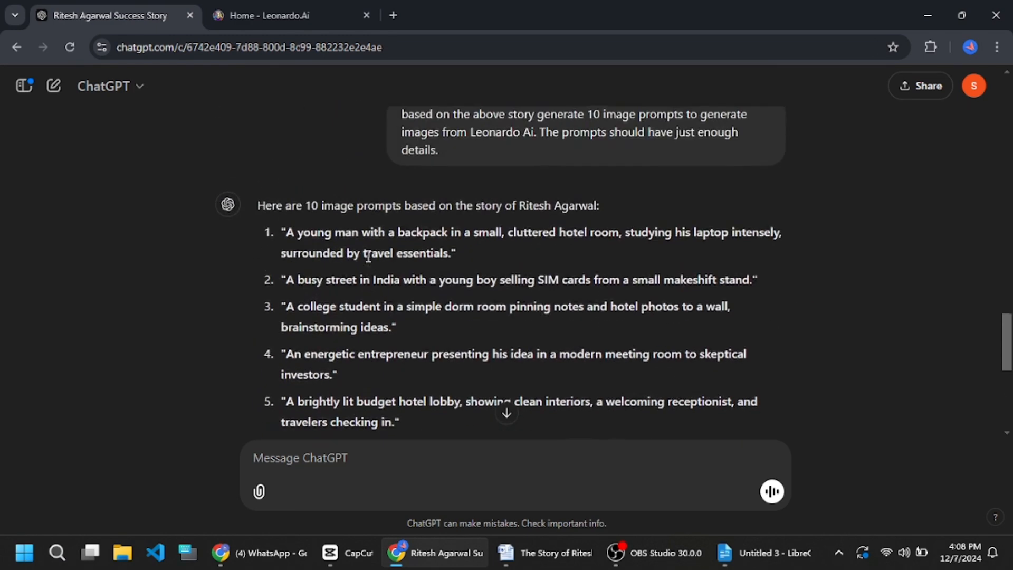
- Copy the first image prompt about the young man with a backpack and paste it into Leonardo's Image Creation prompt box
drag(281, 234, 464, 254)
key(ctrl+c)
drag(283, 284, 773, 279)
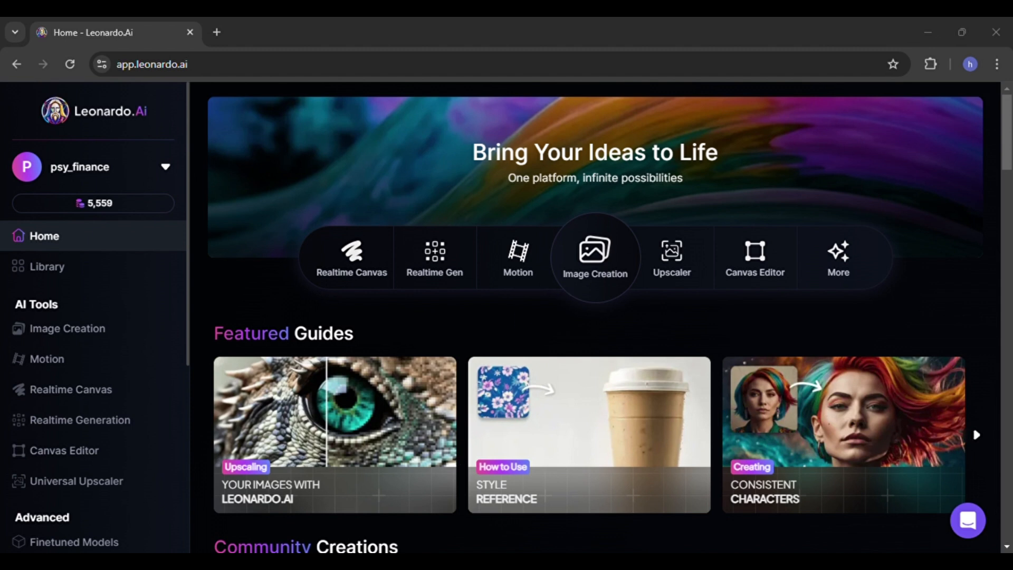
click(307, 560)
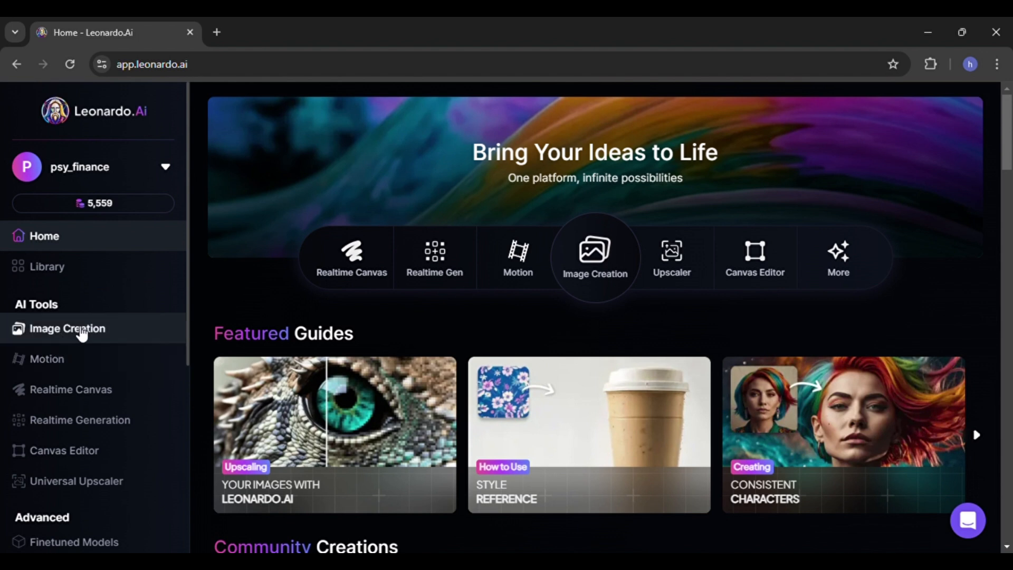
click(79, 328)
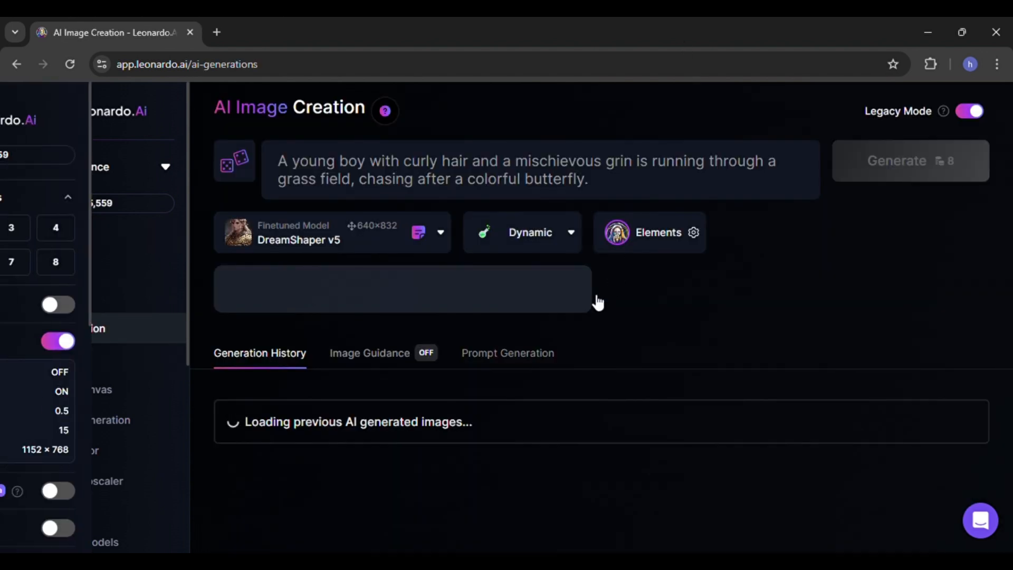
click(406, 179)
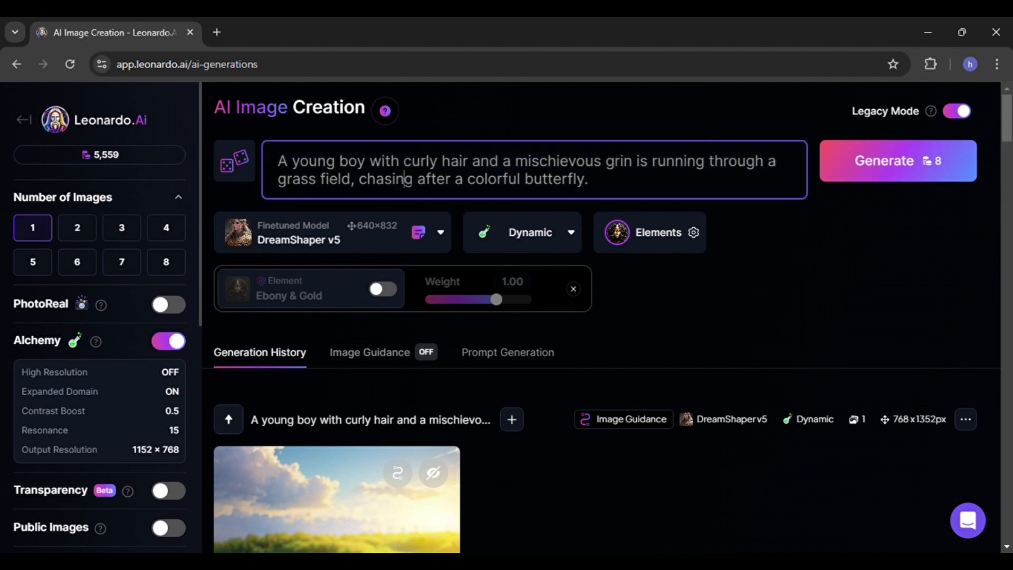
key(ctrl+a)
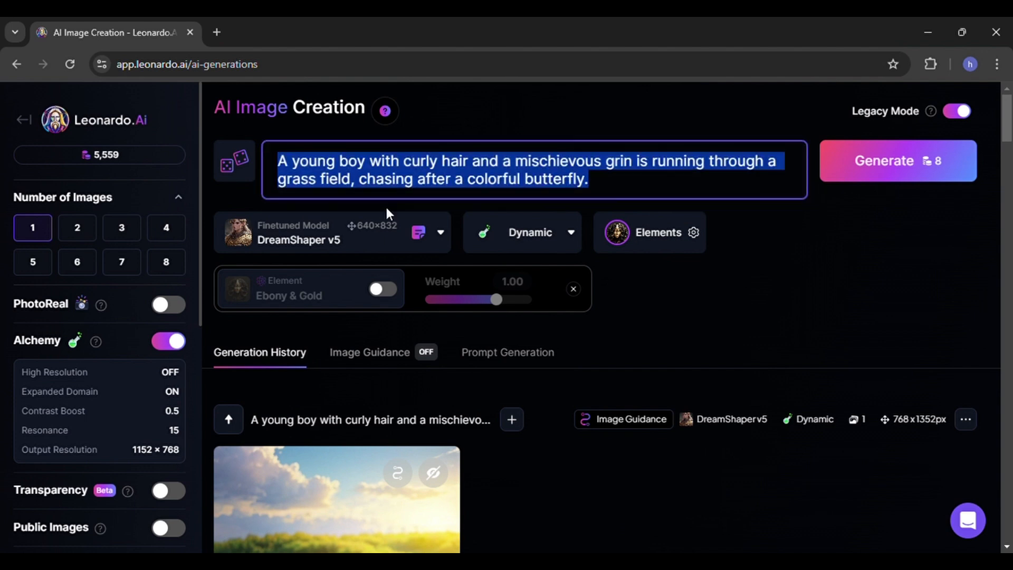
key(ctrl+v)
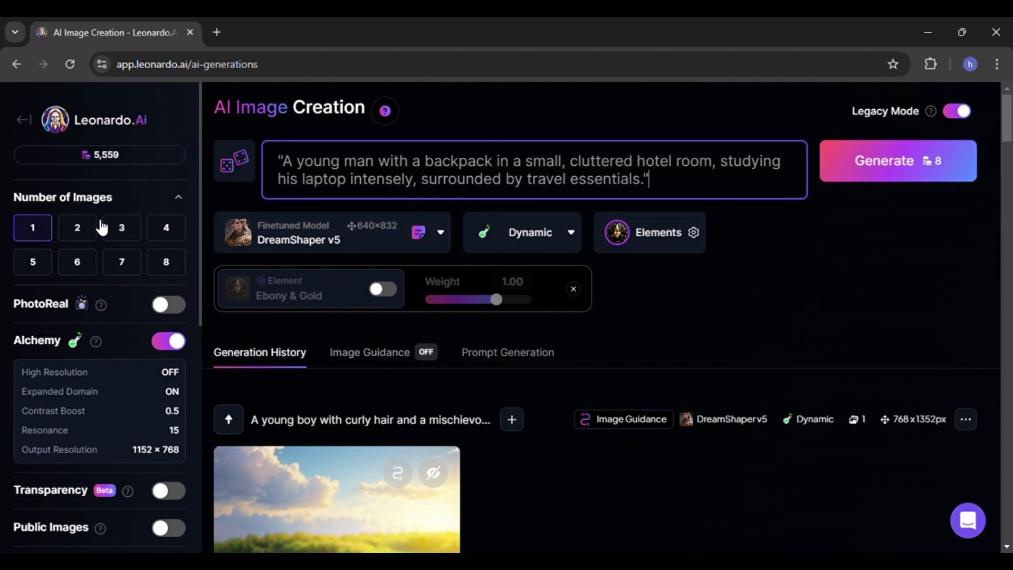
- Set the number of images to 3 and the aspect ratio to 9:16
scroll(96, 242, down, 8)
scroll(97, 242, down, 3)
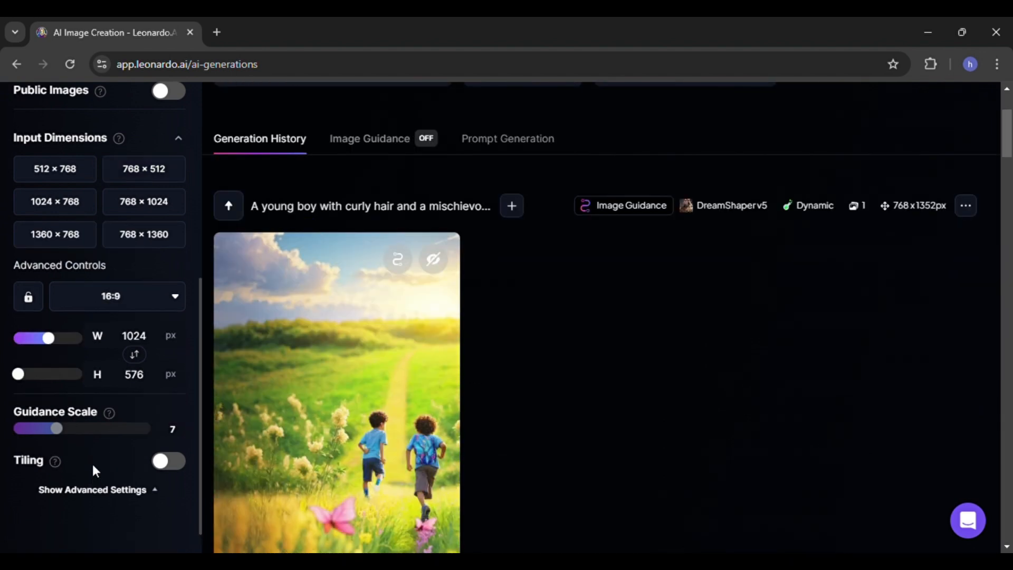
scroll(94, 469, up, 7)
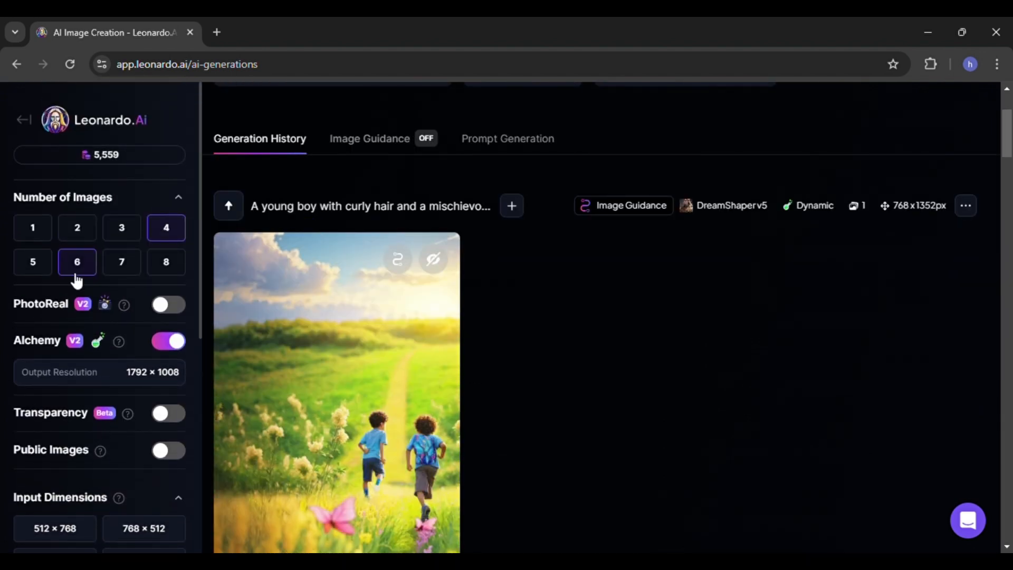
scroll(115, 256, up, 3)
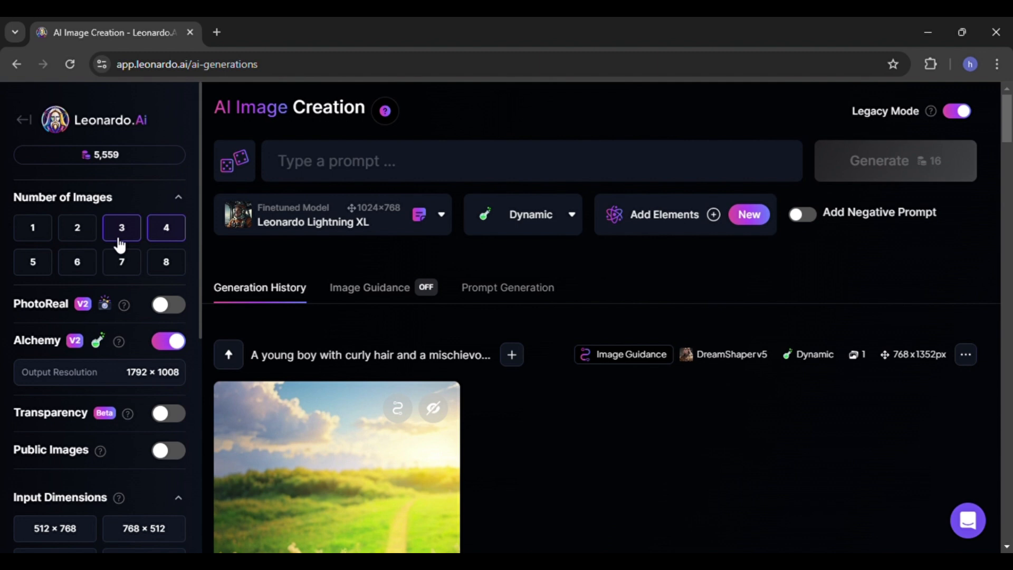
click(121, 243)
scroll(87, 303, down, 3)
scroll(76, 401, down, 2)
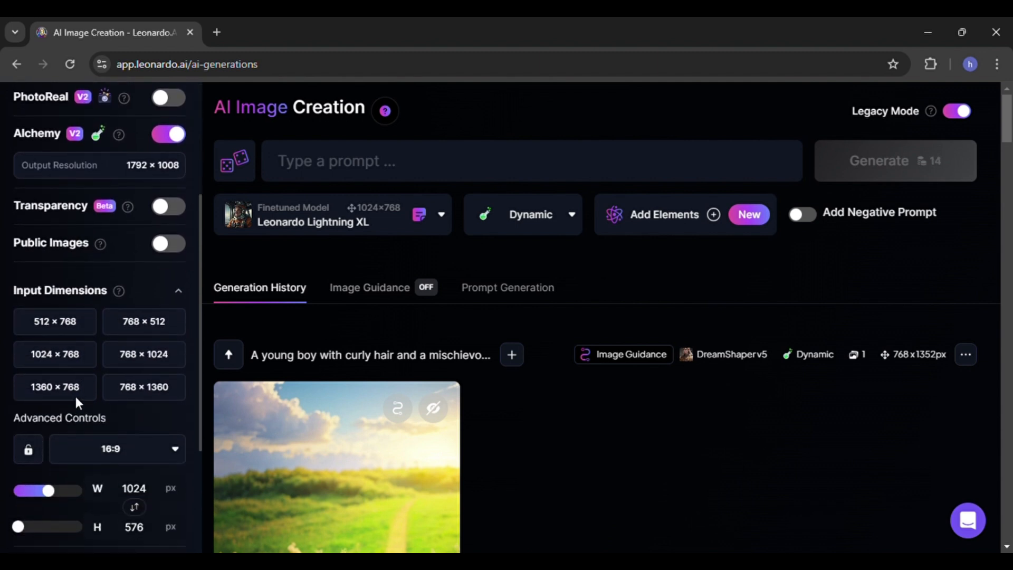
click(120, 433)
scroll(118, 442, down, 3)
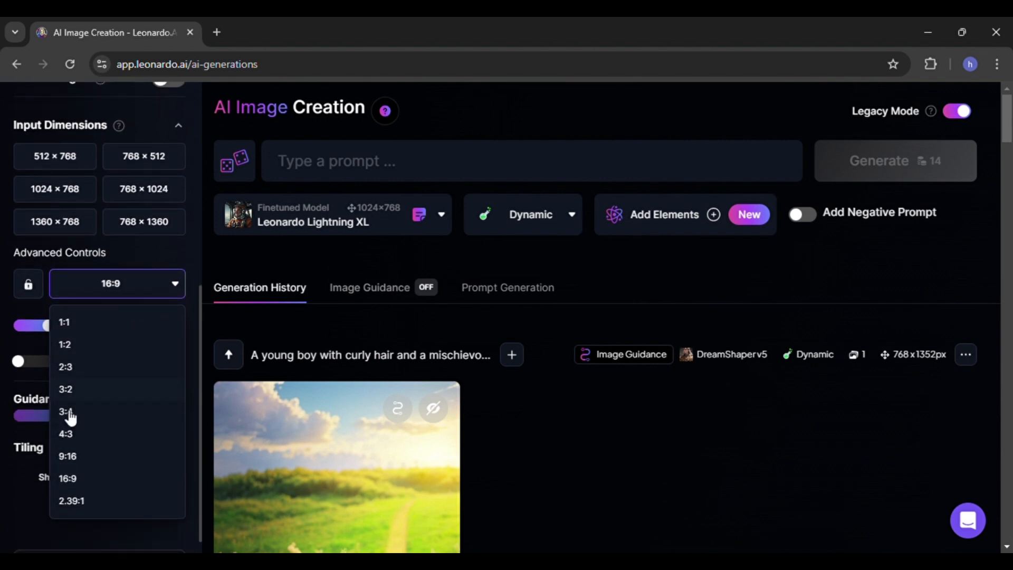
click(97, 460)
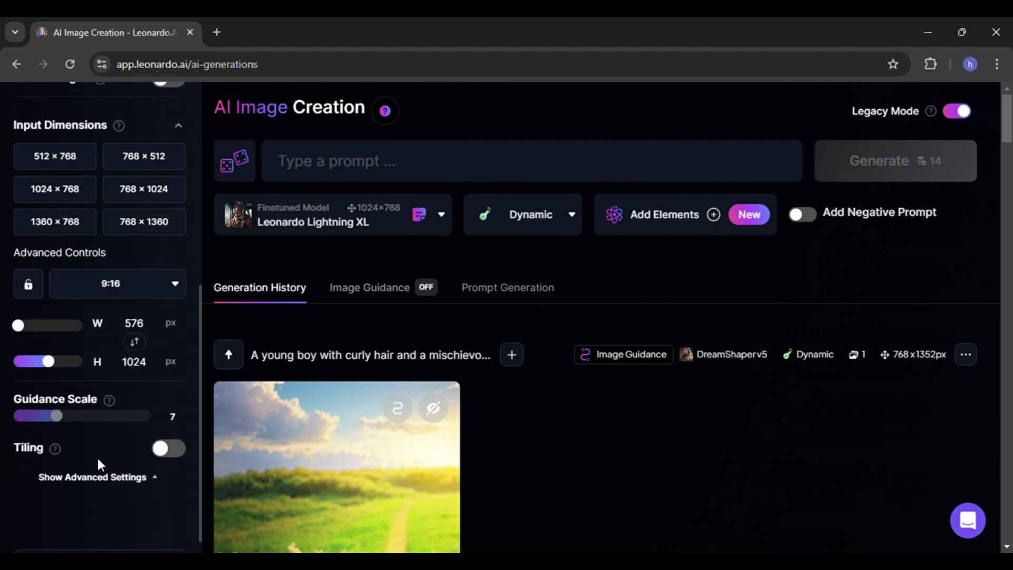
scroll(102, 456, up, 7)
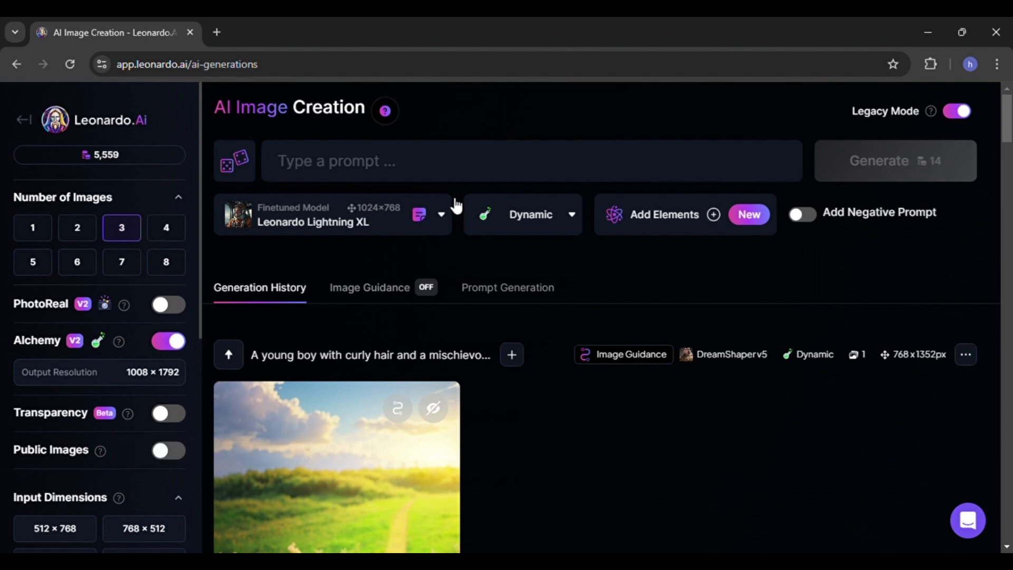
- Paste the backpack prompt into the empty prompt box again and turn off Legacy Mode
click(471, 178)
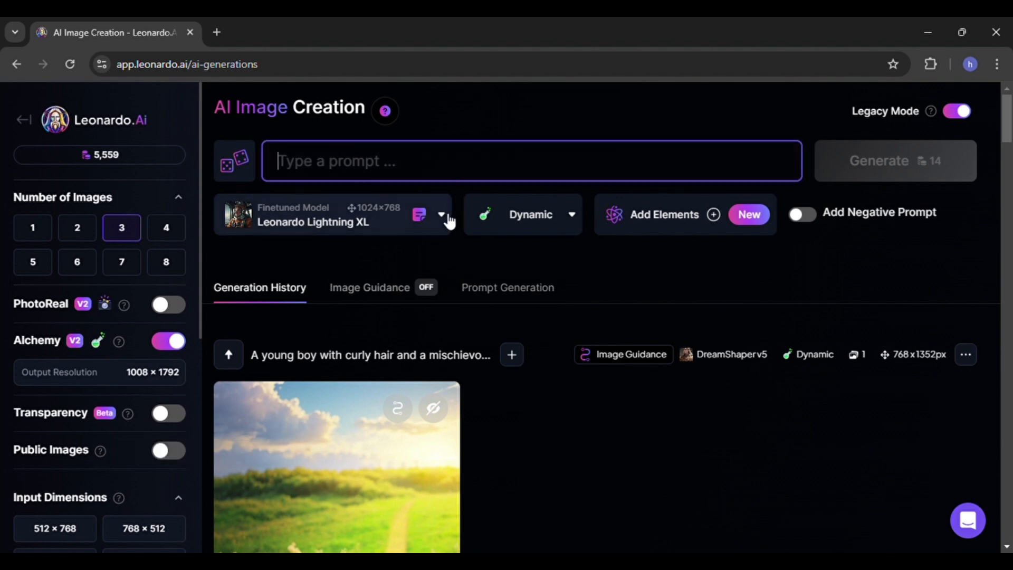
text("A young man with a backpack in a small, cluttered hotel room, studying his laptop intensely, surrounded by travel essentials.")
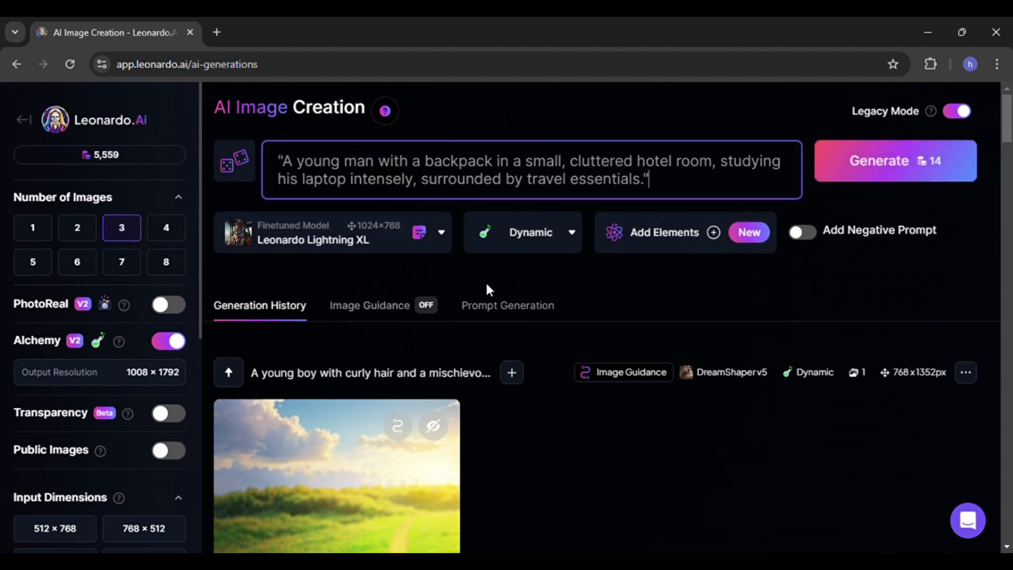
click(954, 117)
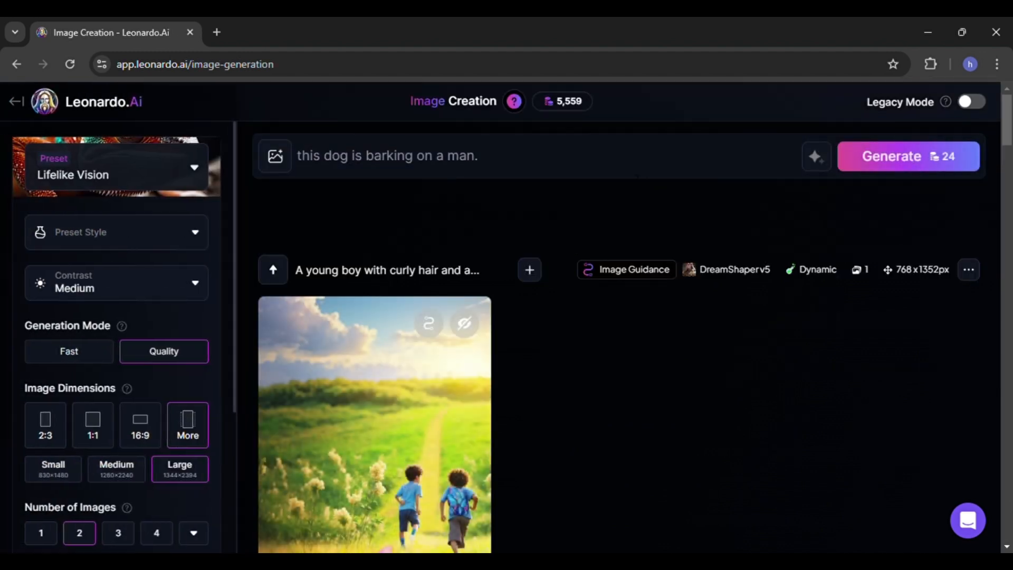
- Replace the prompt with the backpack hotel-room prompt and reset the generation settings to their defaults
click(629, 175)
key(ctrl+a)
text("A young man with a backpack in a small, cluttered hotel room, studying his laptop intensely, surrounded by travel essentials.")
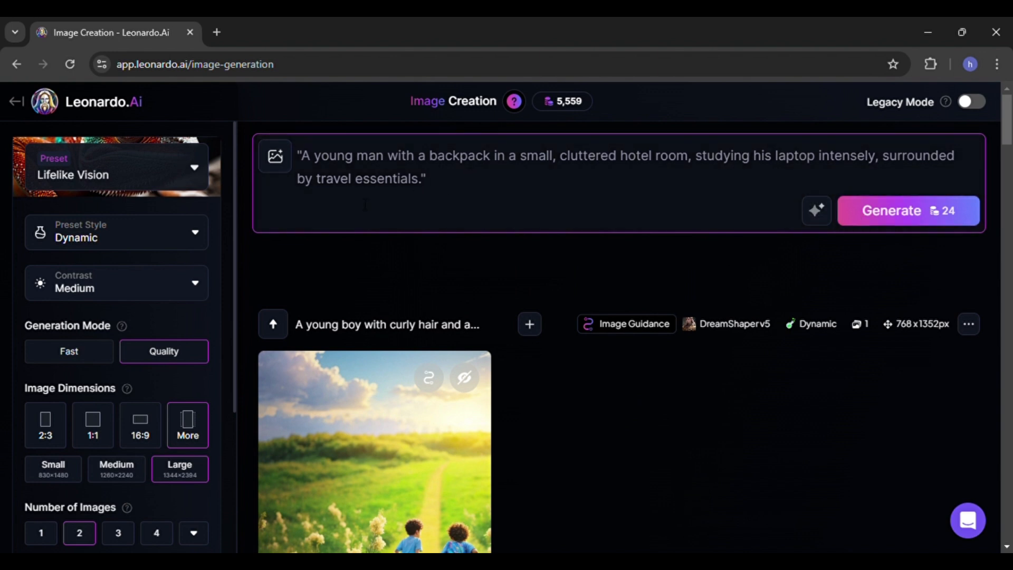
scroll(171, 254, down, 4)
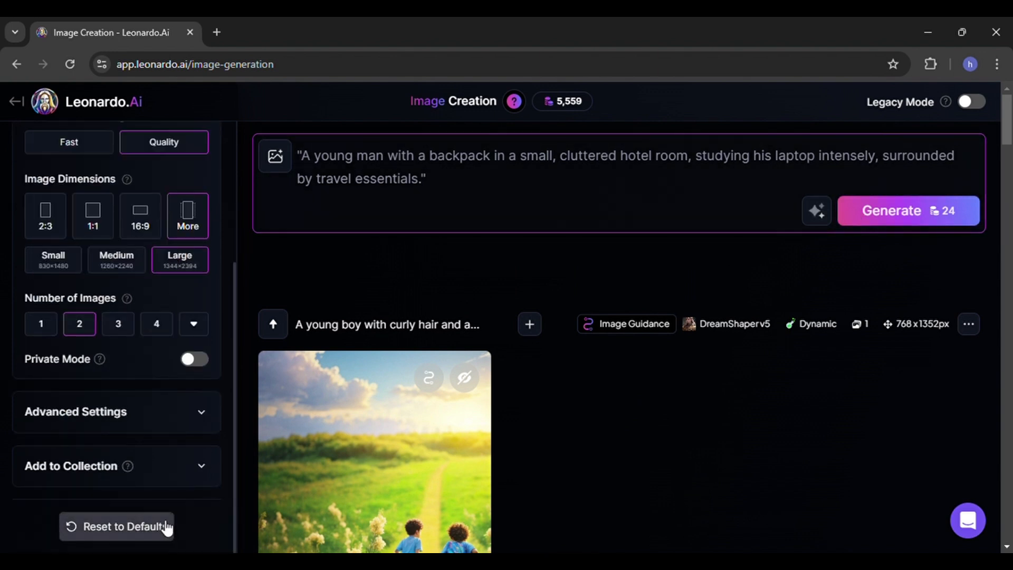
click(167, 526)
scroll(146, 476, up, 5)
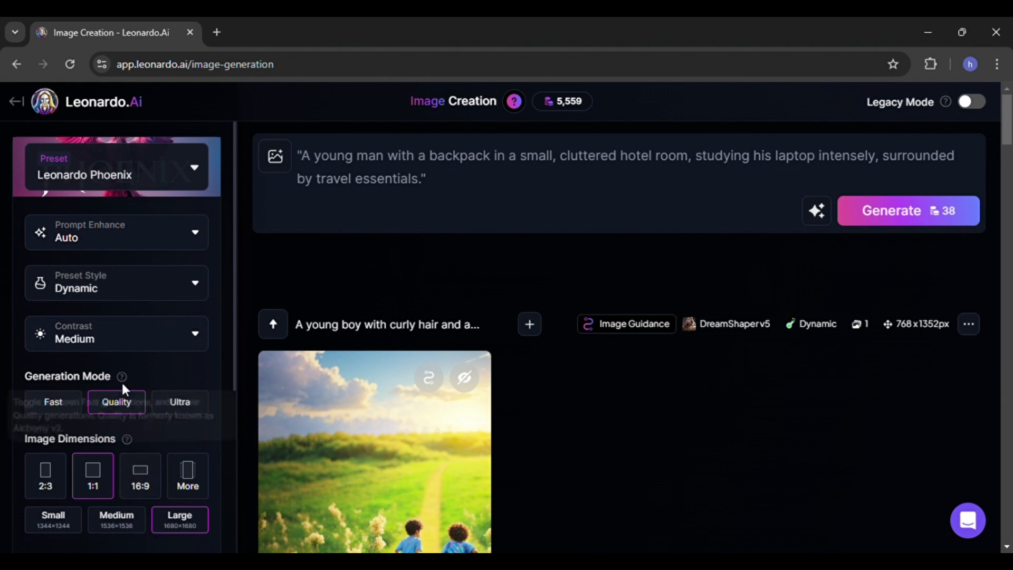
- Set the image dimensions to Mobile (9:16) and generate the images
scroll(106, 416, down, 1)
click(187, 407)
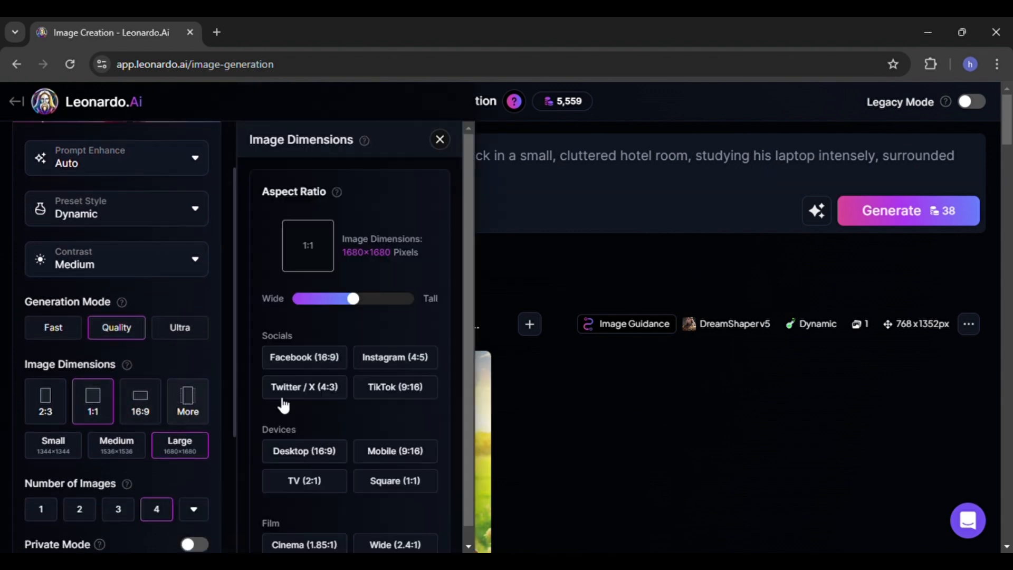
scroll(369, 464, down, 1)
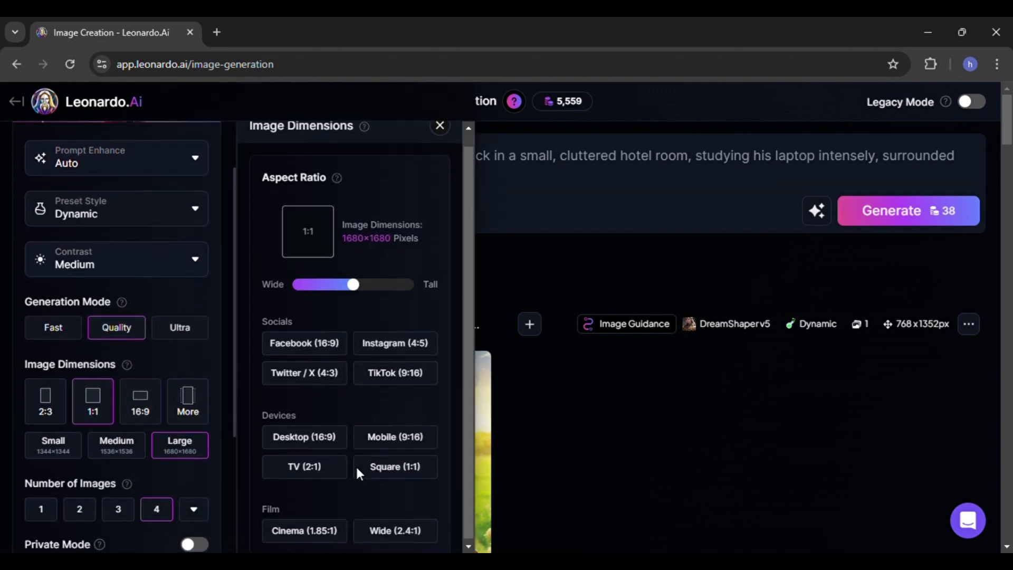
click(418, 446)
click(555, 418)
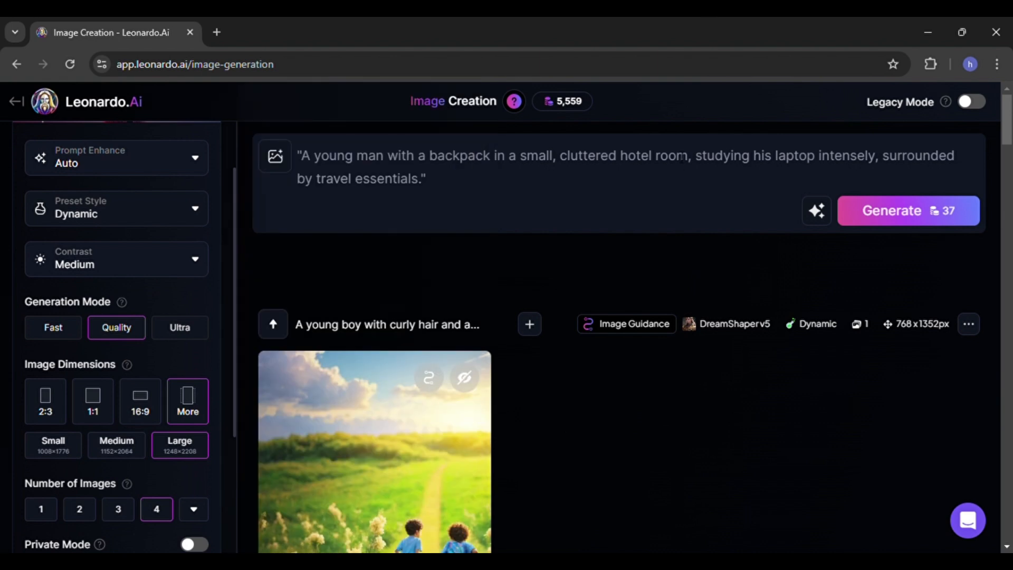
click(922, 219)
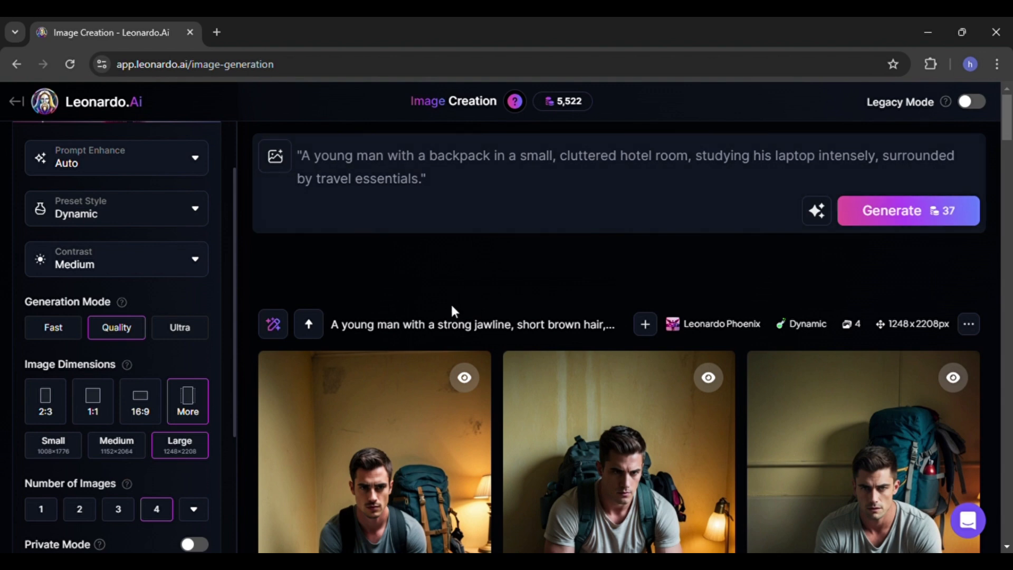
- Open the generated images in the viewer and browse through them
scroll(450, 303, down, 4)
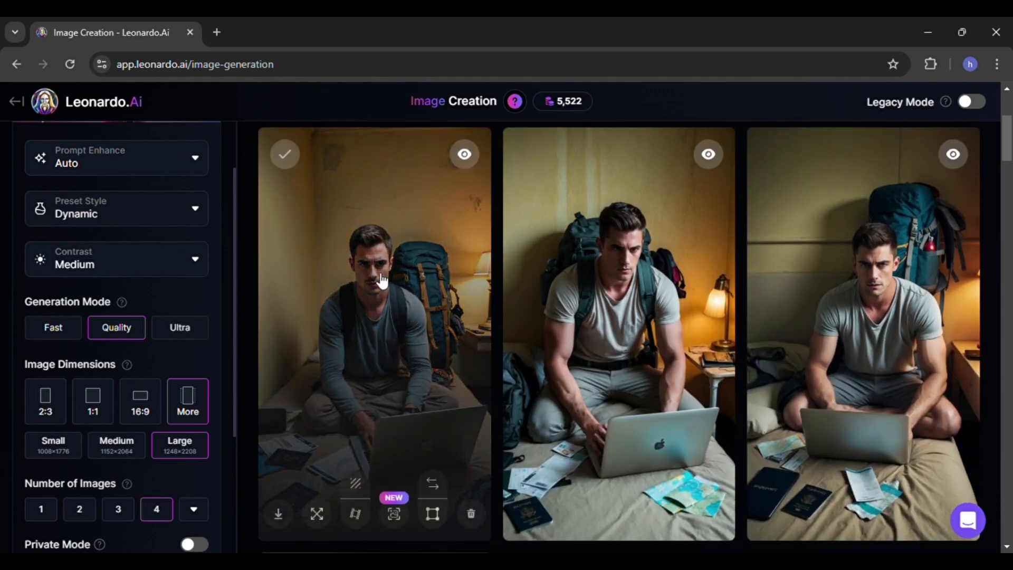
click(420, 308)
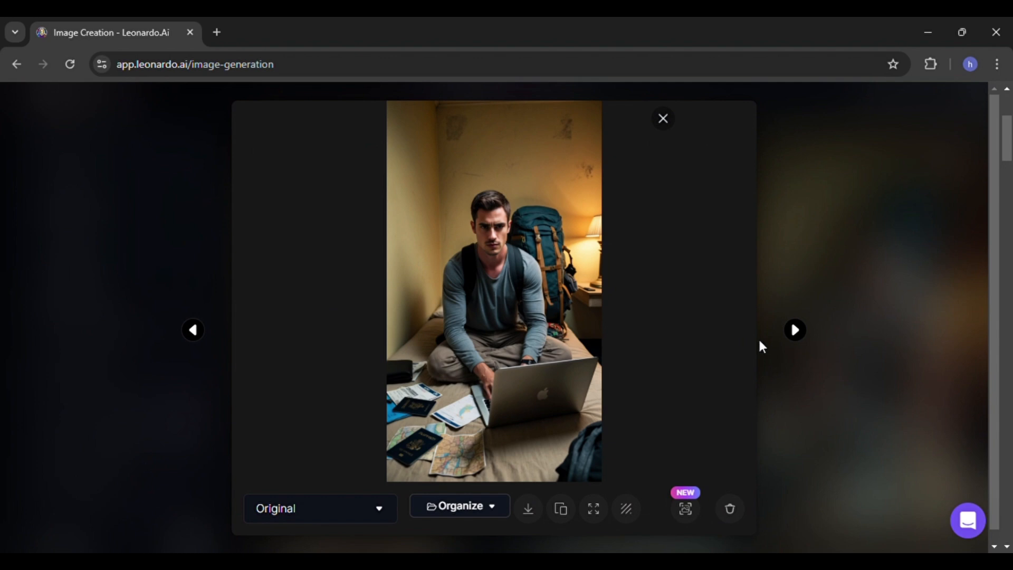
key(Left)
key(Left)
key(Left)
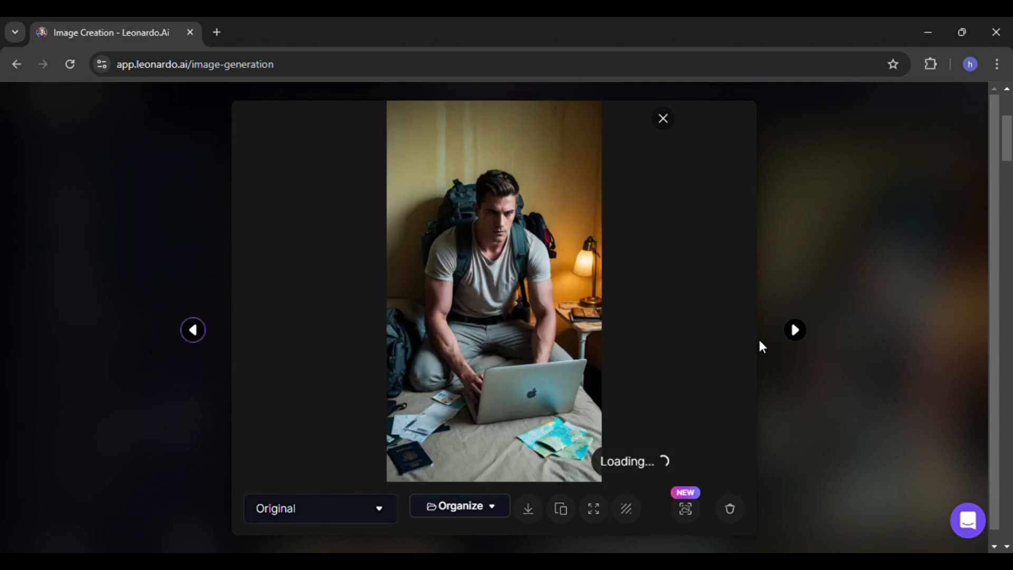
key(Left)
key(Right)
key(Left)
key(Left)
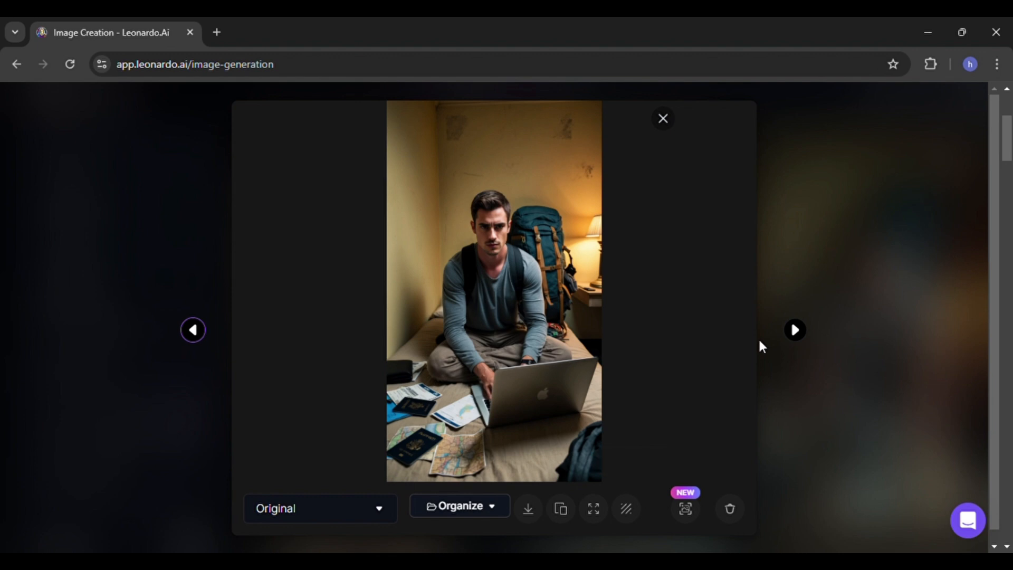
key(Left)
key(Left)
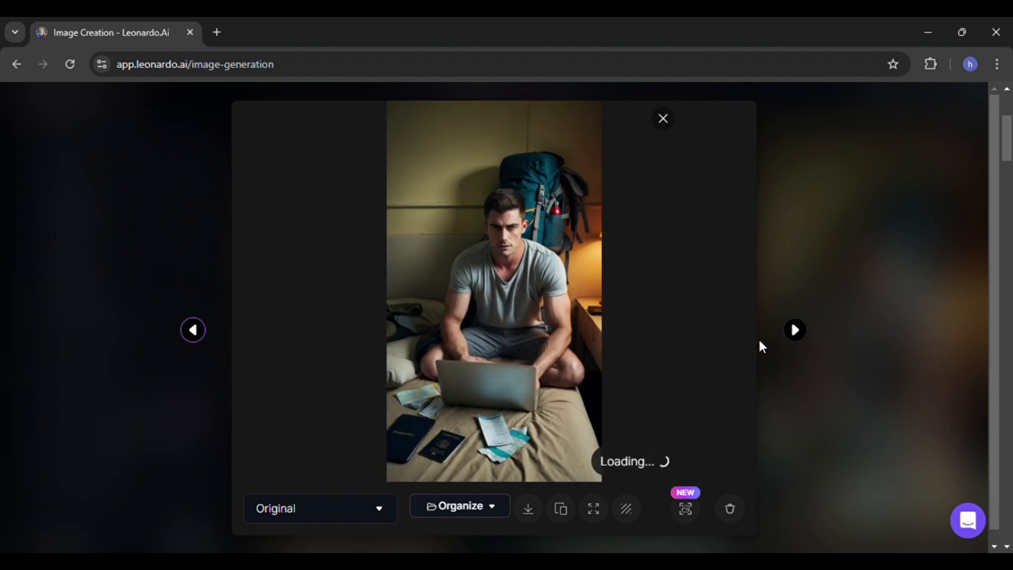
click(666, 125)
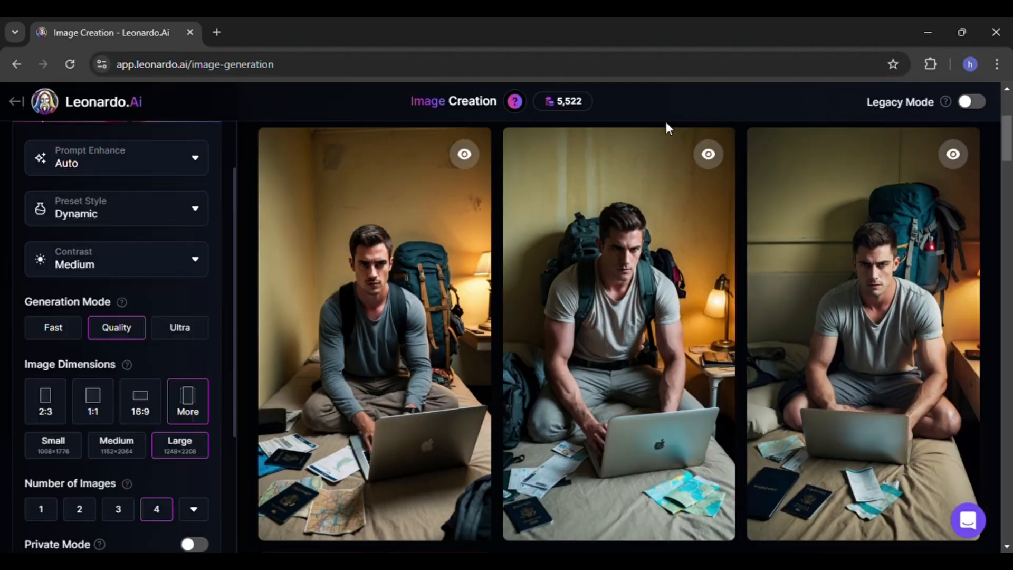
- Download the first generated image of the man sitting with his laptop
click(349, 274)
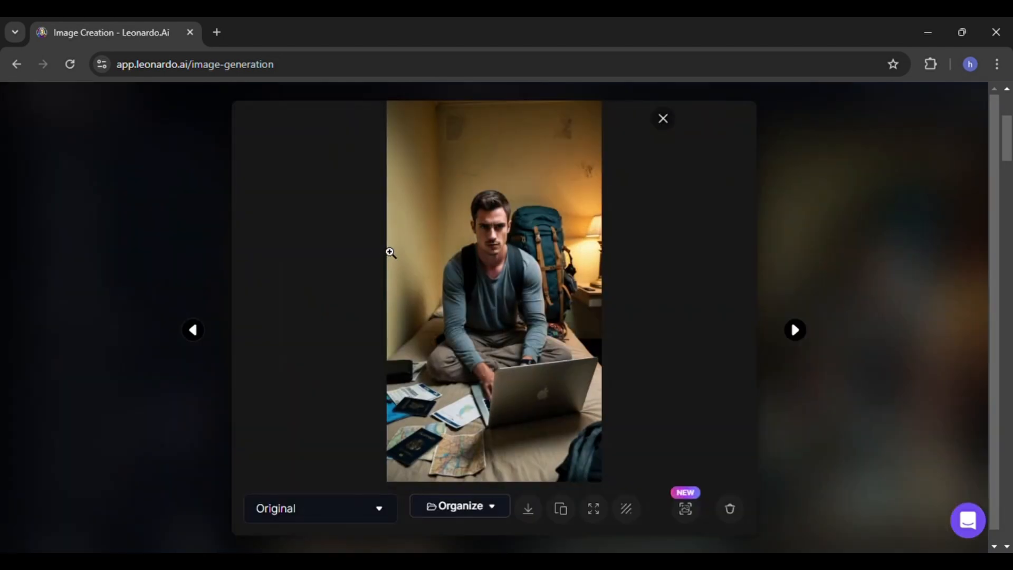
click(532, 516)
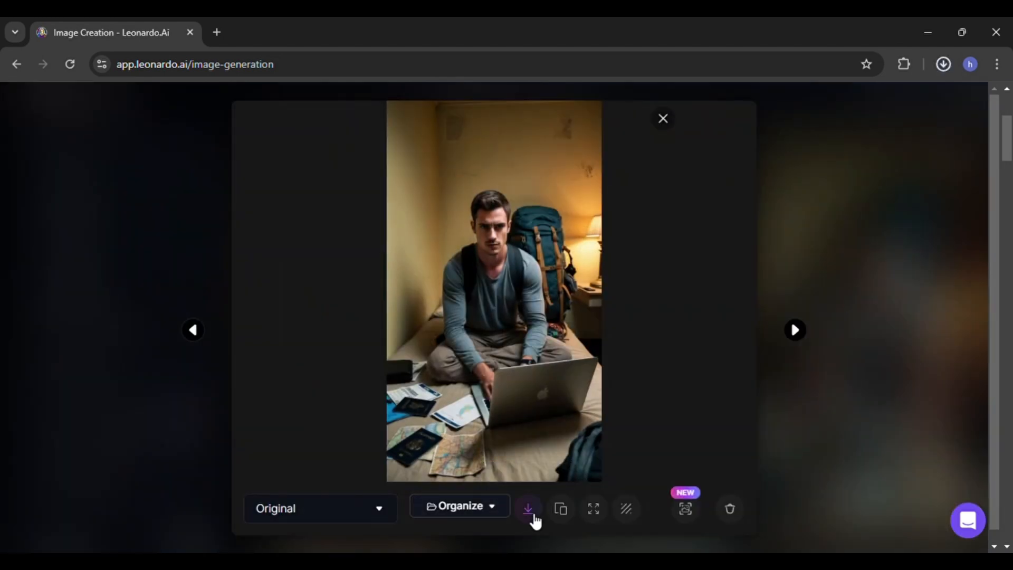
click(666, 124)
- Clear the prompt box
scroll(606, 278, up, 4)
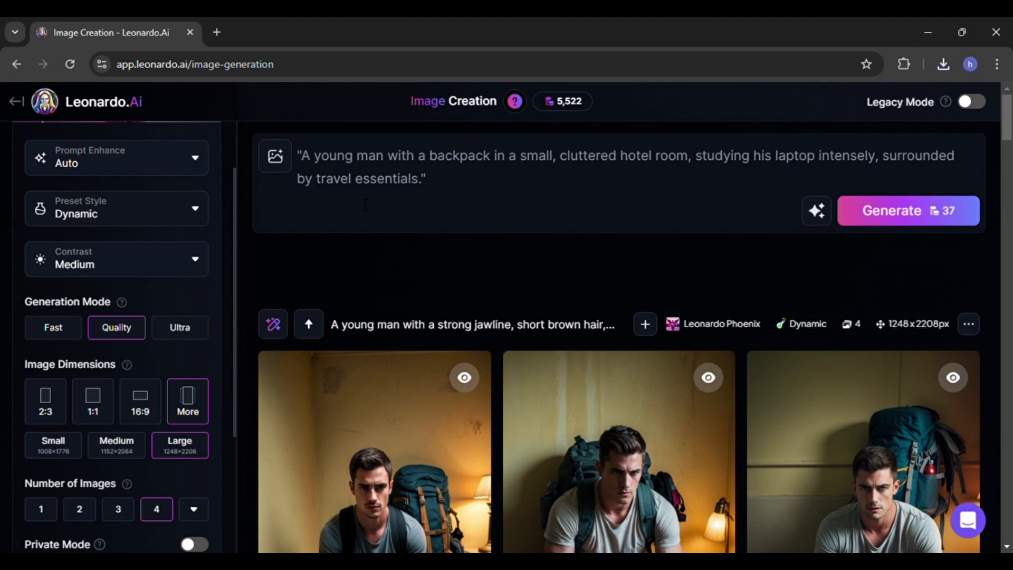
click(454, 193)
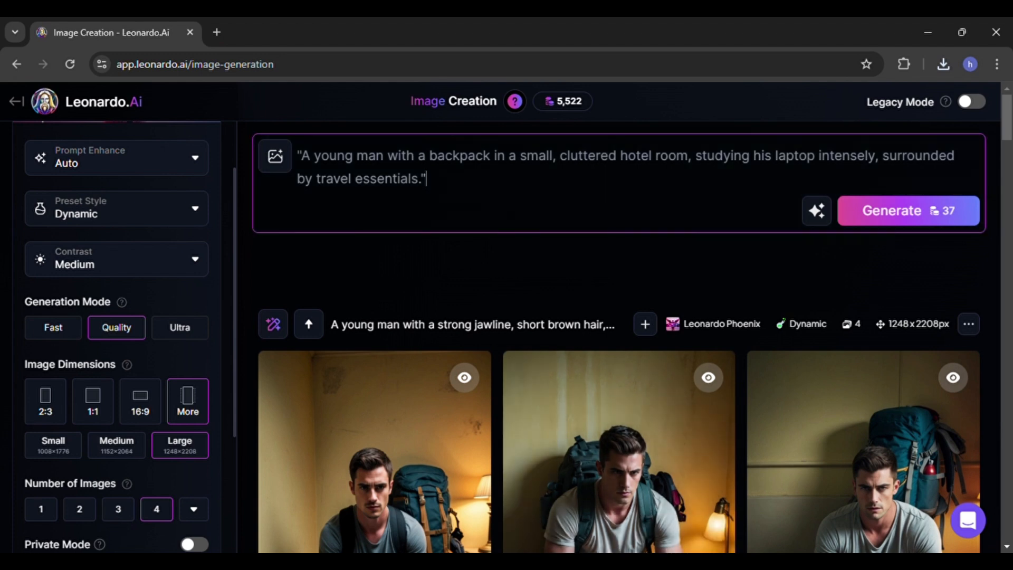
key(alt+Tab)
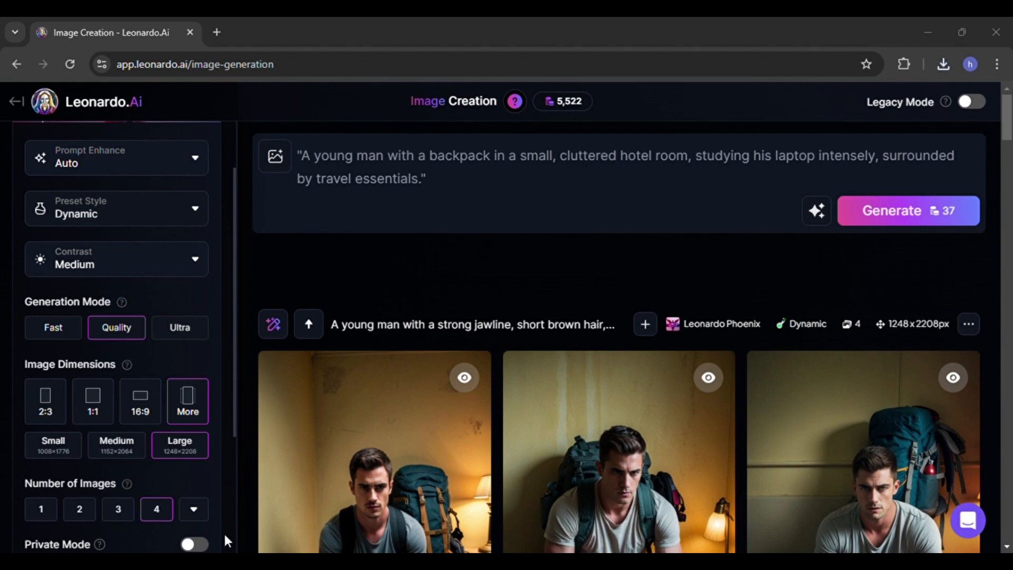
key(alt+Tab)
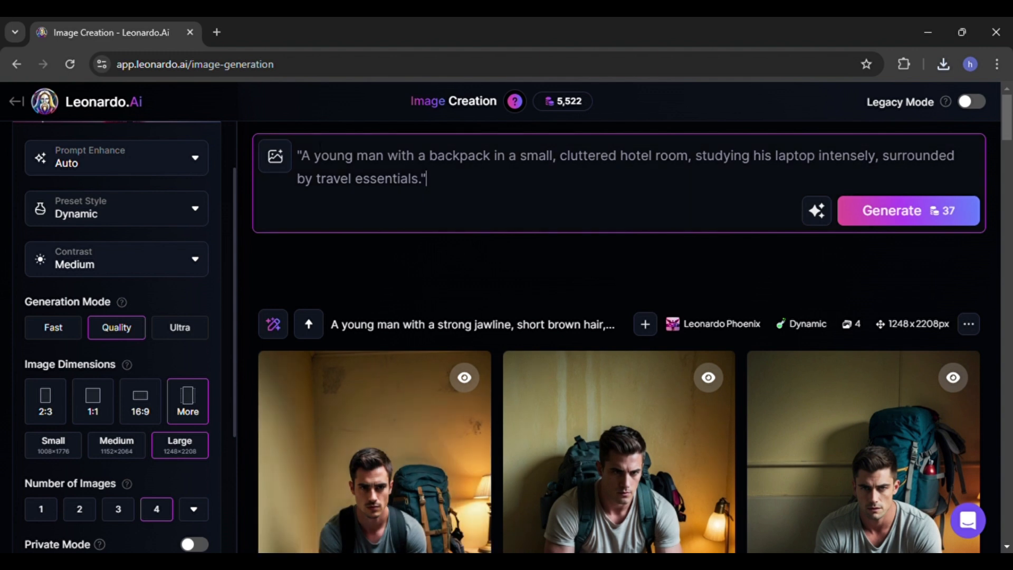
key(ctrl+a)
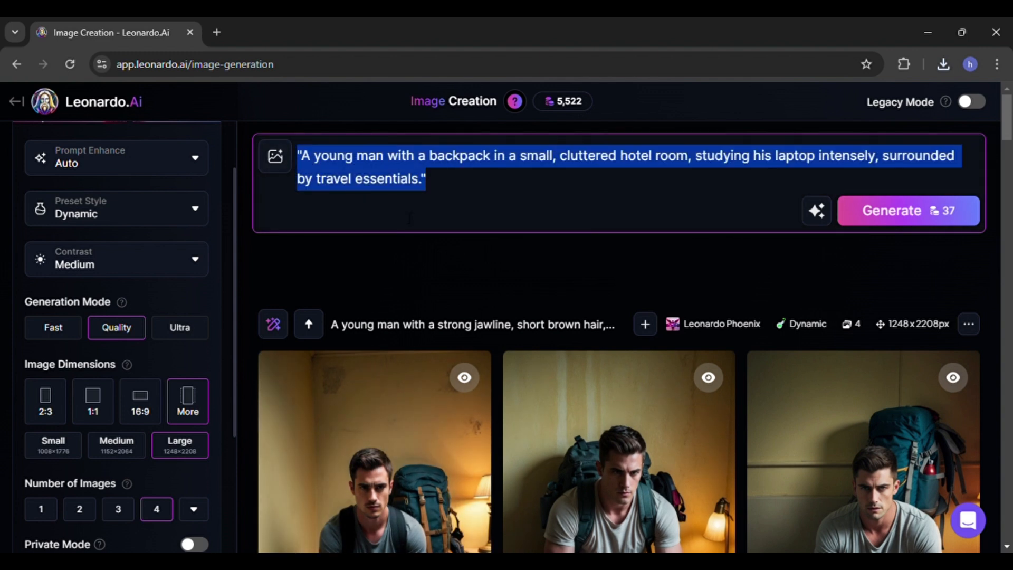
key(BackSpace)
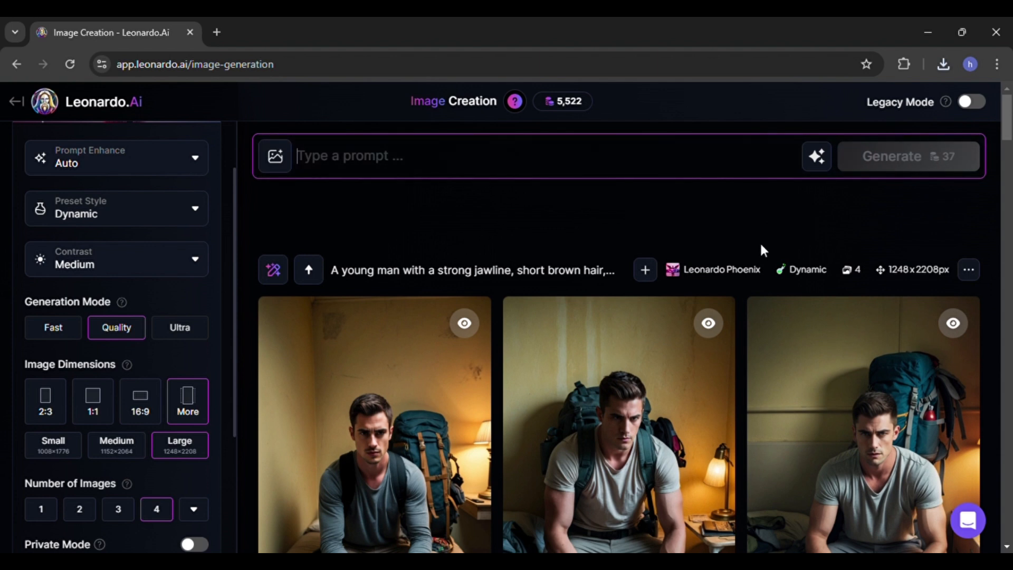
- Turn on Legacy Mode and open the Image Guidance section
click(969, 111)
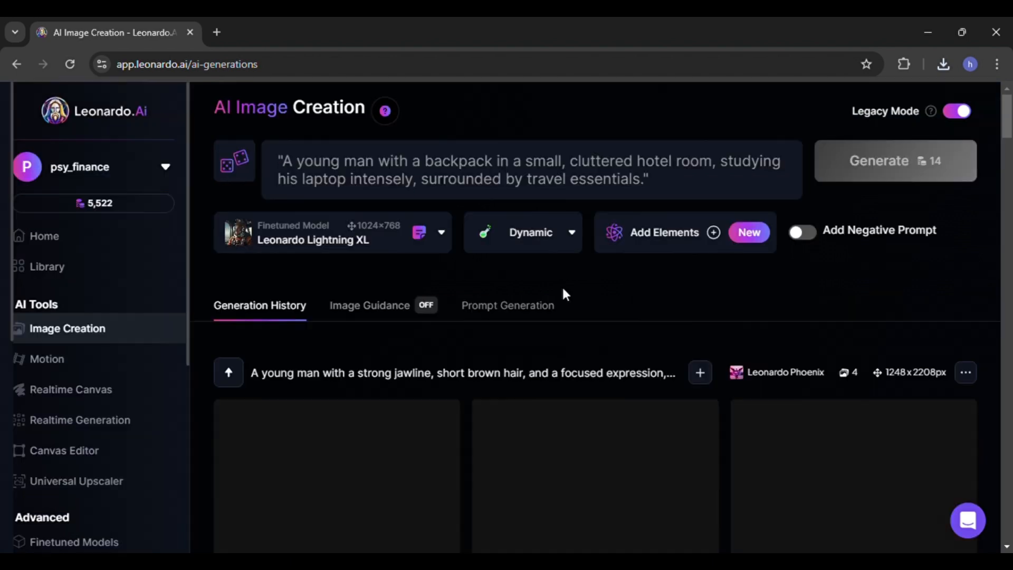
click(344, 306)
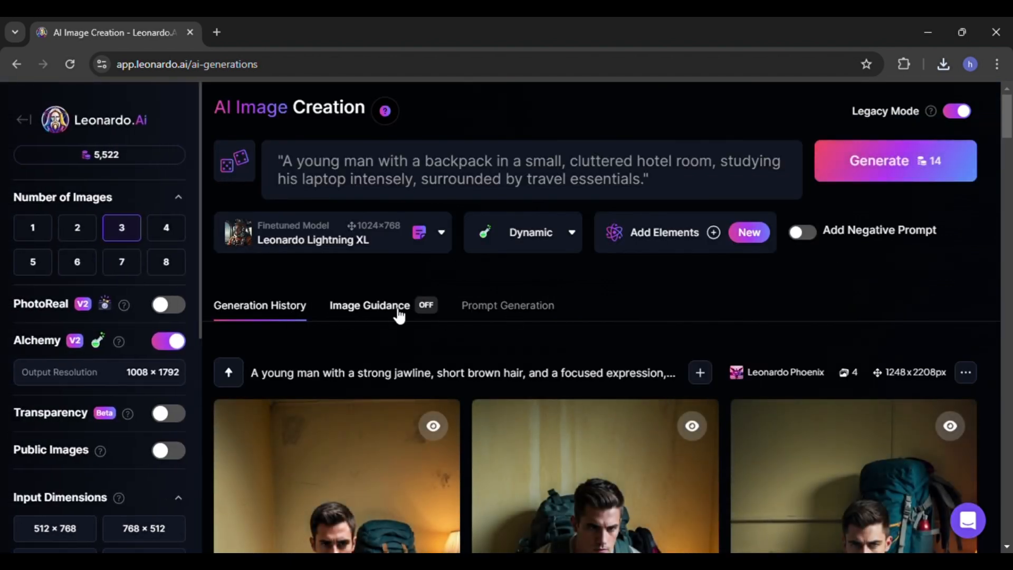
scroll(496, 363, down, 3)
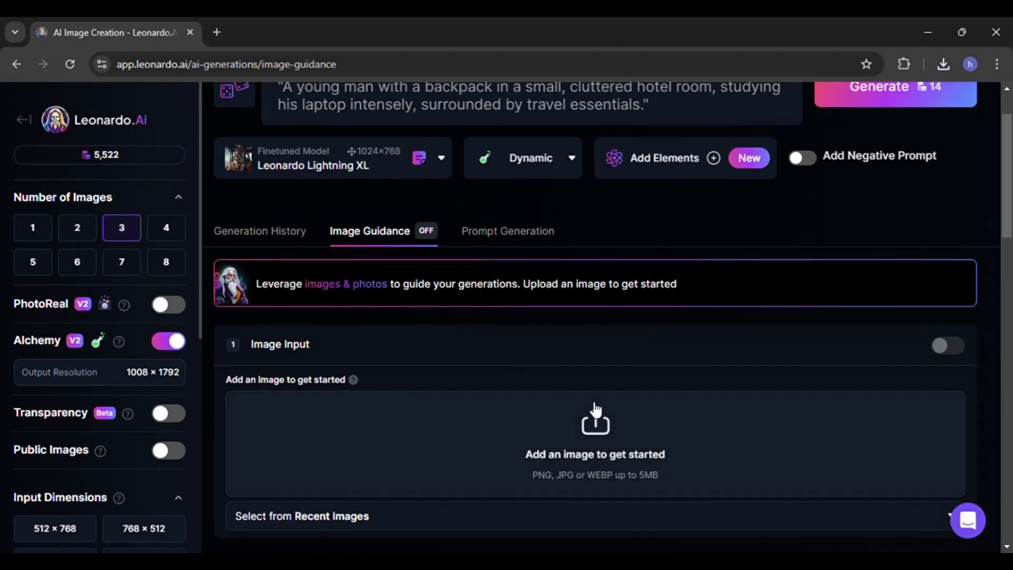
- Upload the downloaded image of the man as a Style Reference source image
click(600, 438)
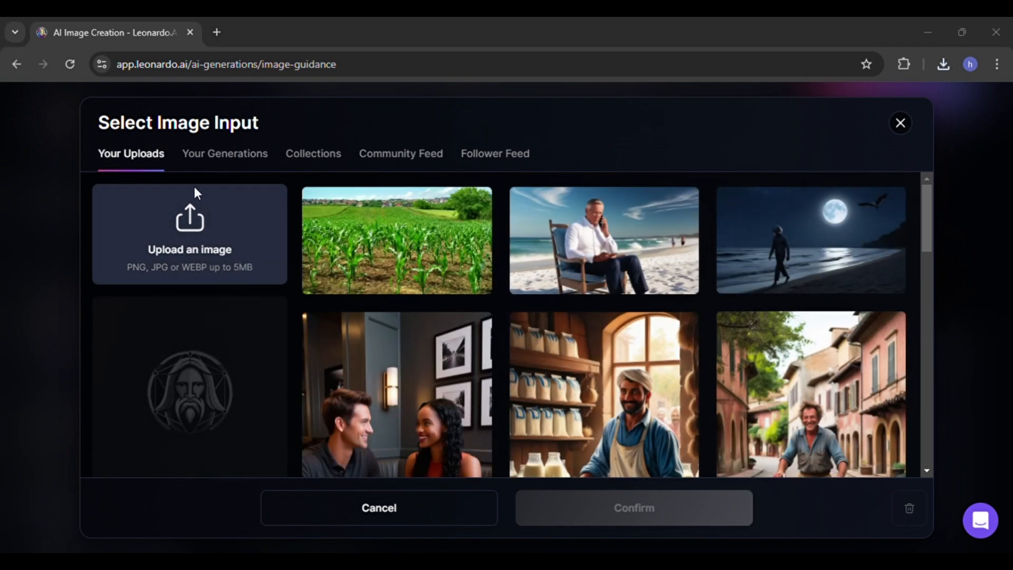
double_click(194, 187)
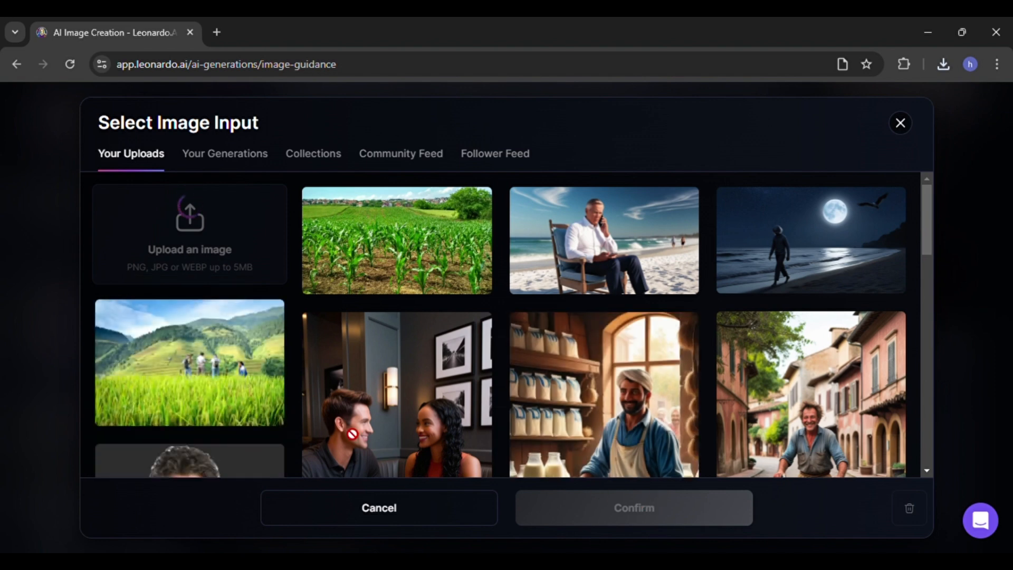
scroll(384, 414, down, 3)
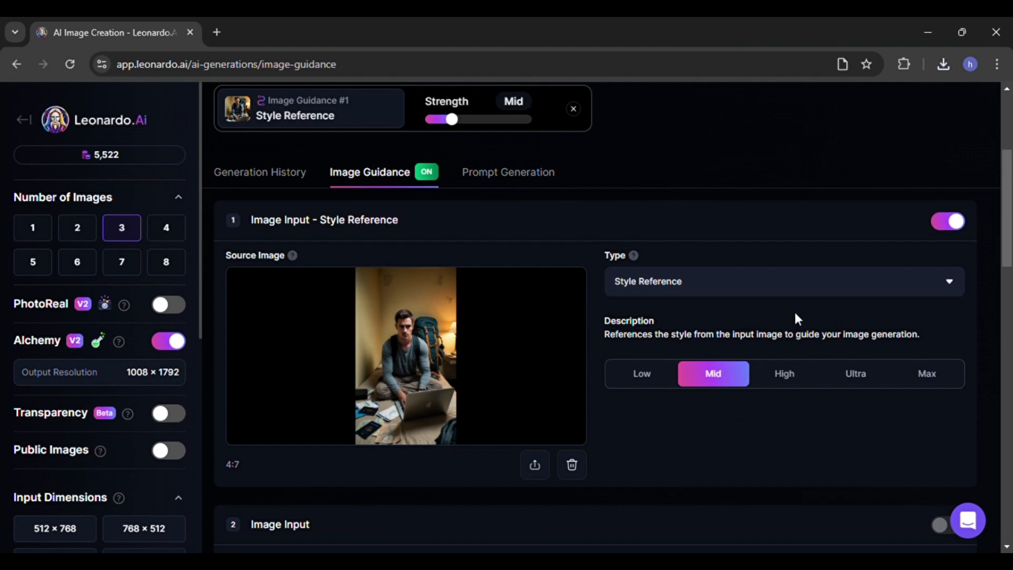
scroll(464, 393, down, 3)
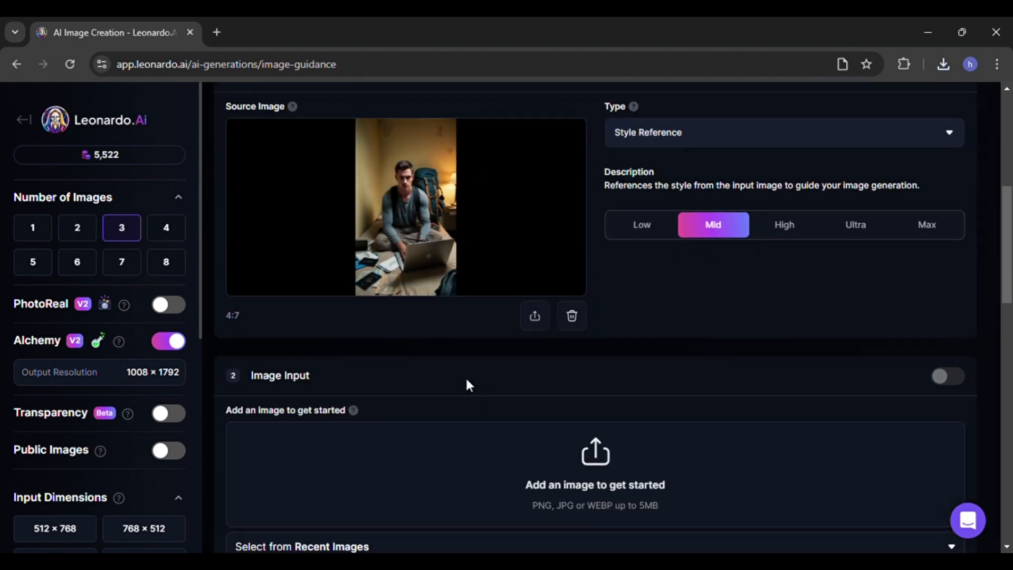
scroll(465, 385, up, 3)
scroll(465, 385, up, 4)
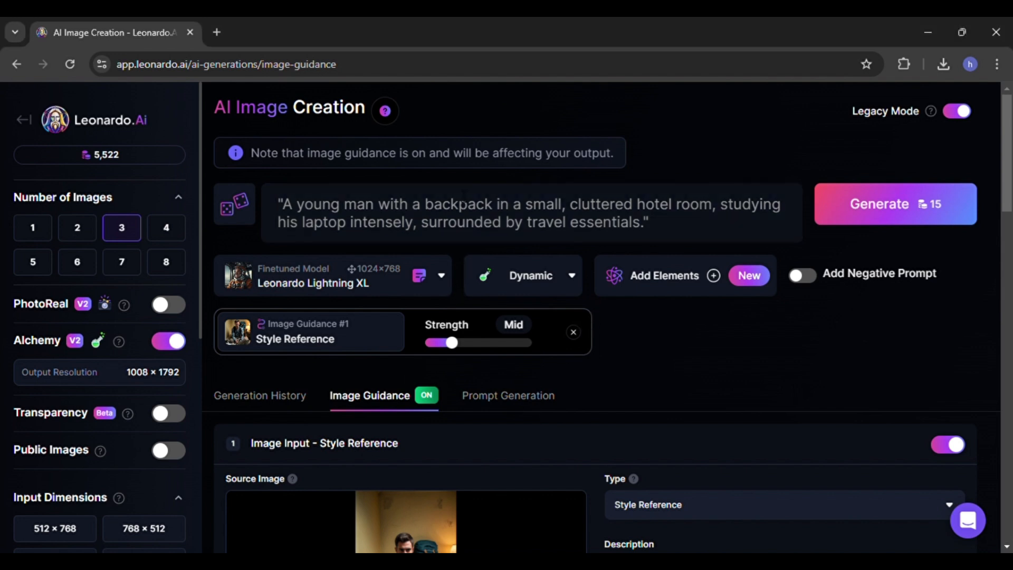
- Paste the prompt about a busy street in India with a young boy selling SIM cards, and generate
click(457, 222)
key(ctrl+a)
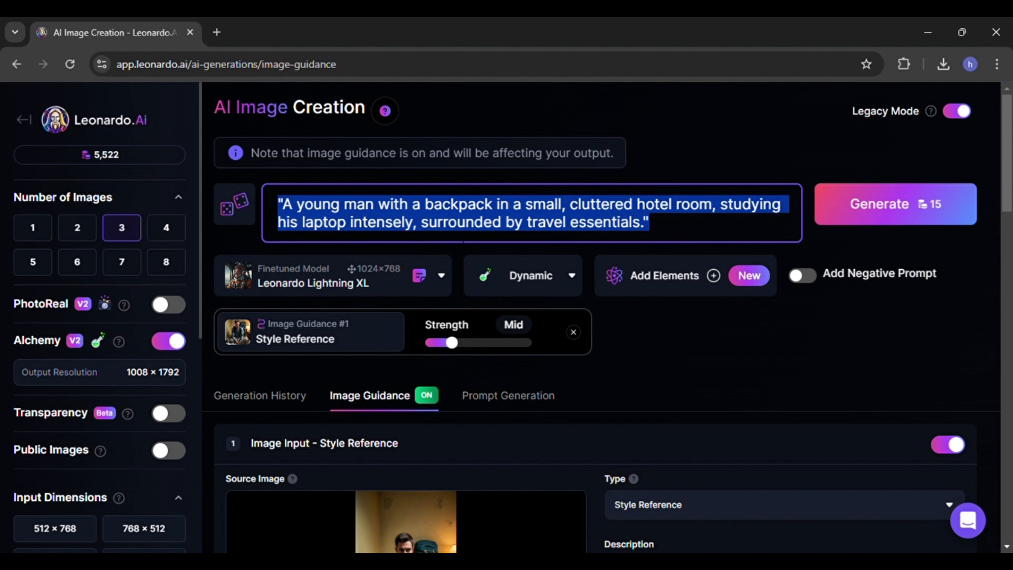
text("A busy street in India with a young boy selling SIM cards from a small makeshift stand.")
click(849, 220)
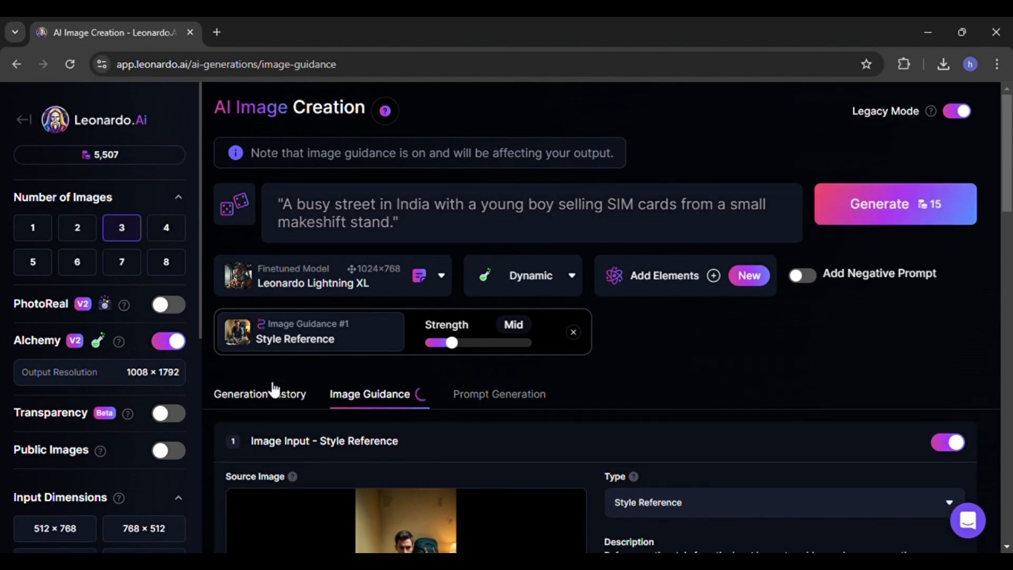
- View the new street images in the generation history and turn off Legacy Mode
click(276, 395)
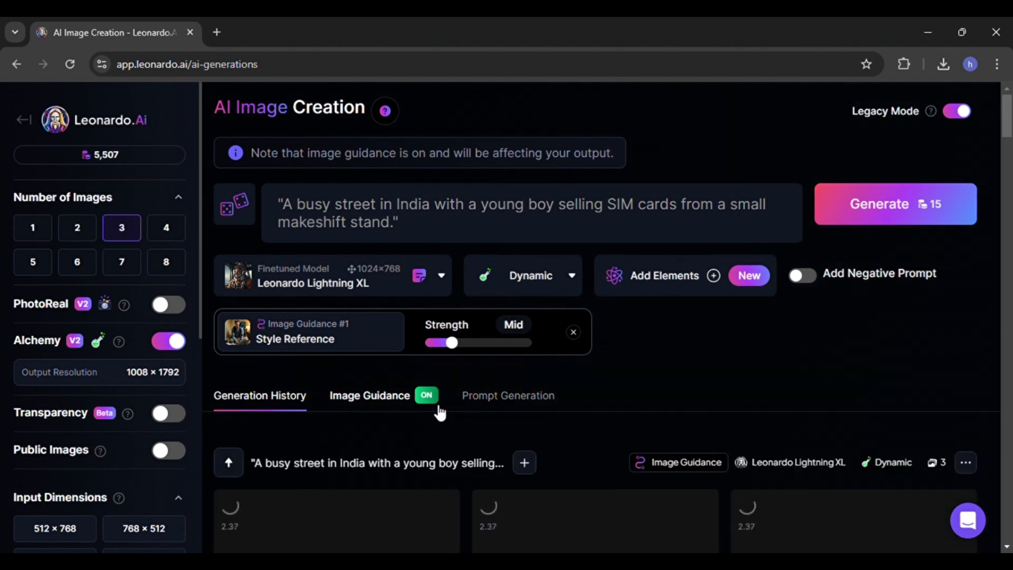
scroll(439, 413, down, 3)
scroll(96, 400, down, 1)
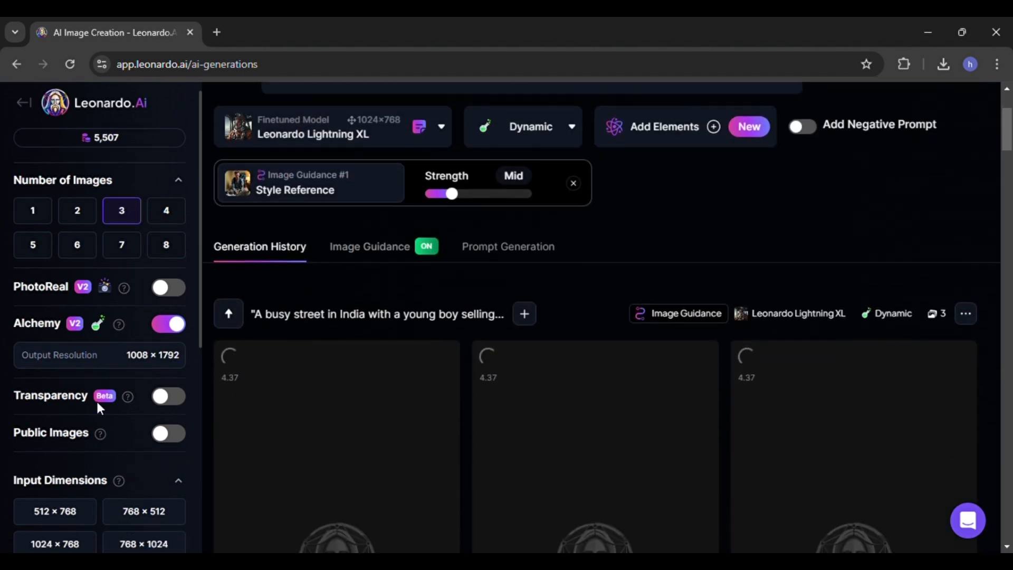
scroll(96, 399, down, 1)
scroll(96, 399, up, 2)
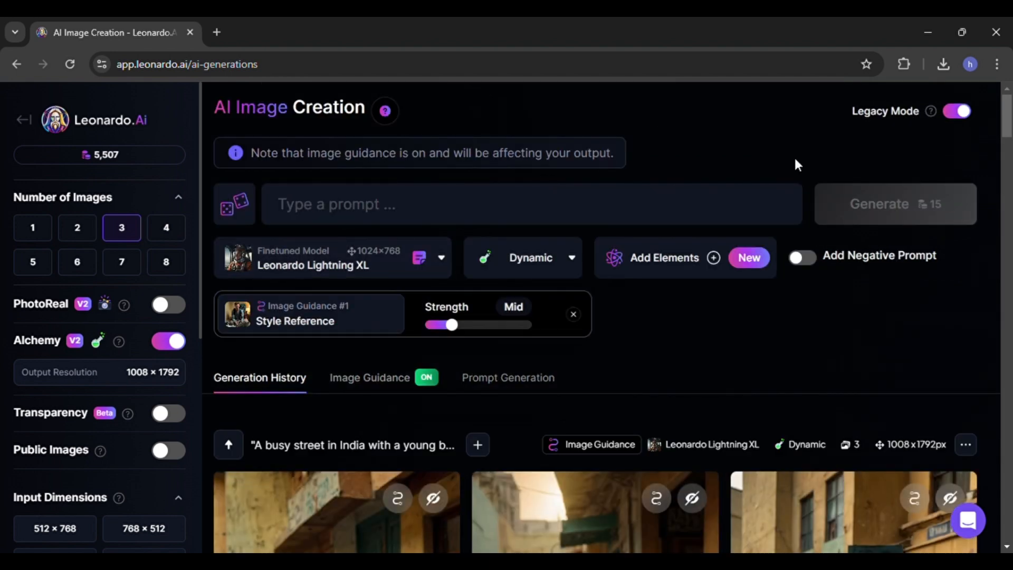
click(957, 111)
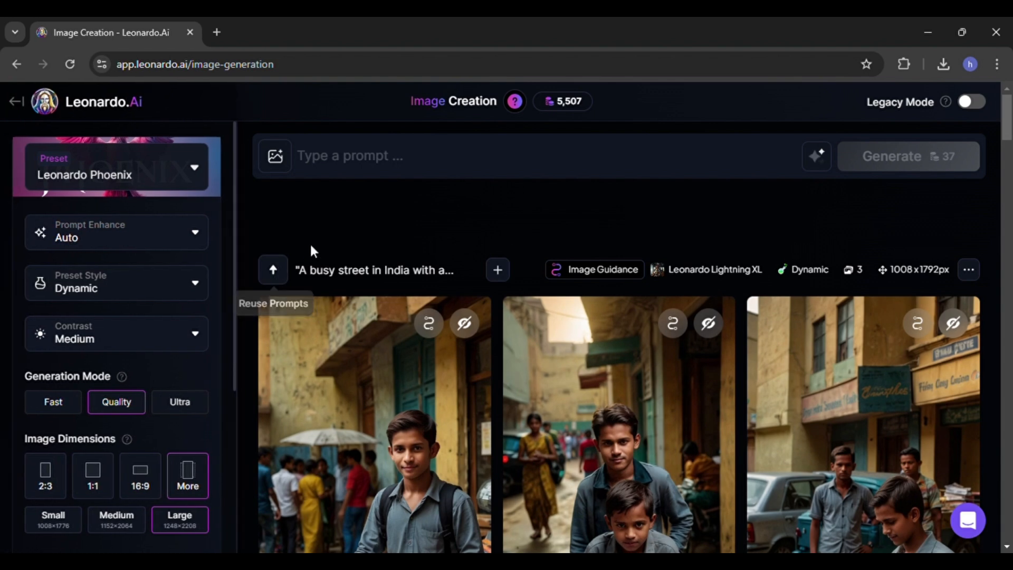
- Add the uploaded image of the man as an Image to Image reference for the prompt
click(285, 164)
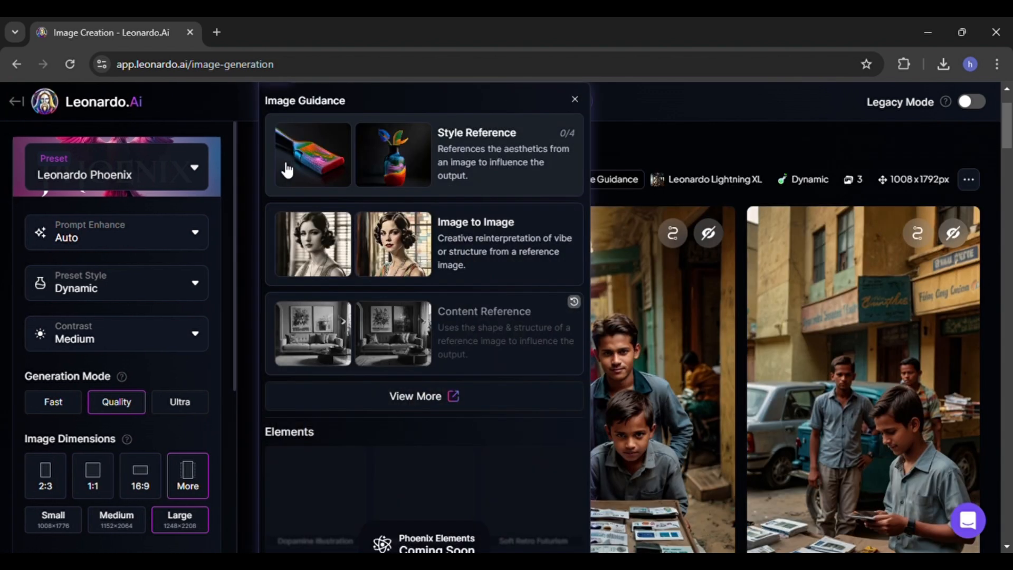
click(474, 255)
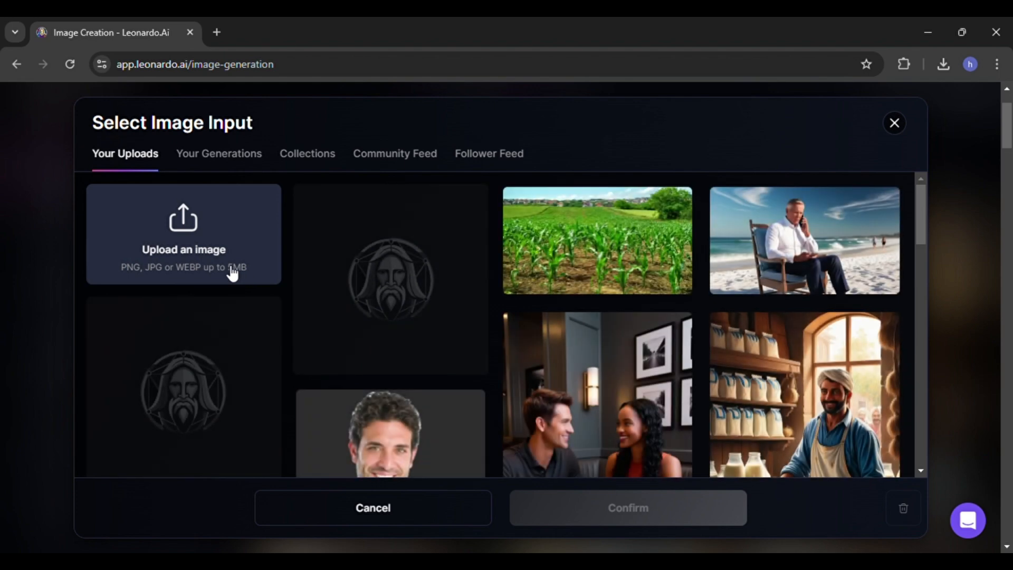
click(230, 270)
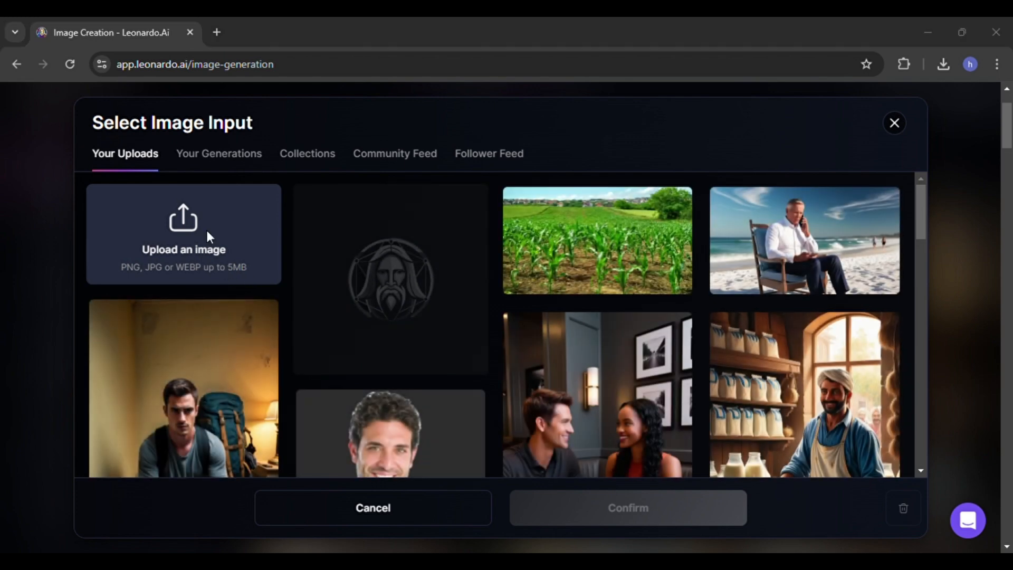
double_click(191, 192)
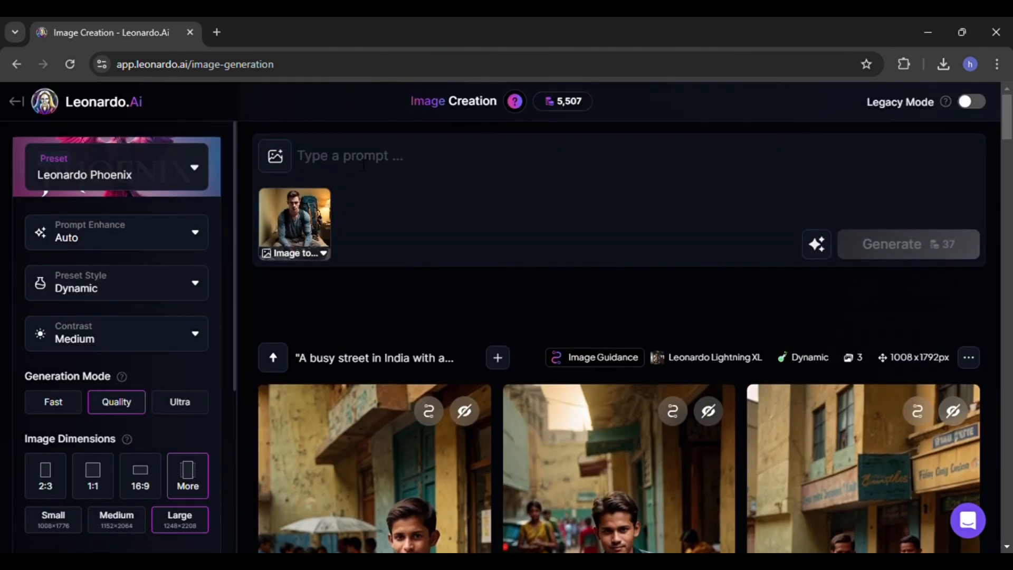
- Paste the busy street SIM card seller prompt and generate images with the Image to Image reference
click(363, 166)
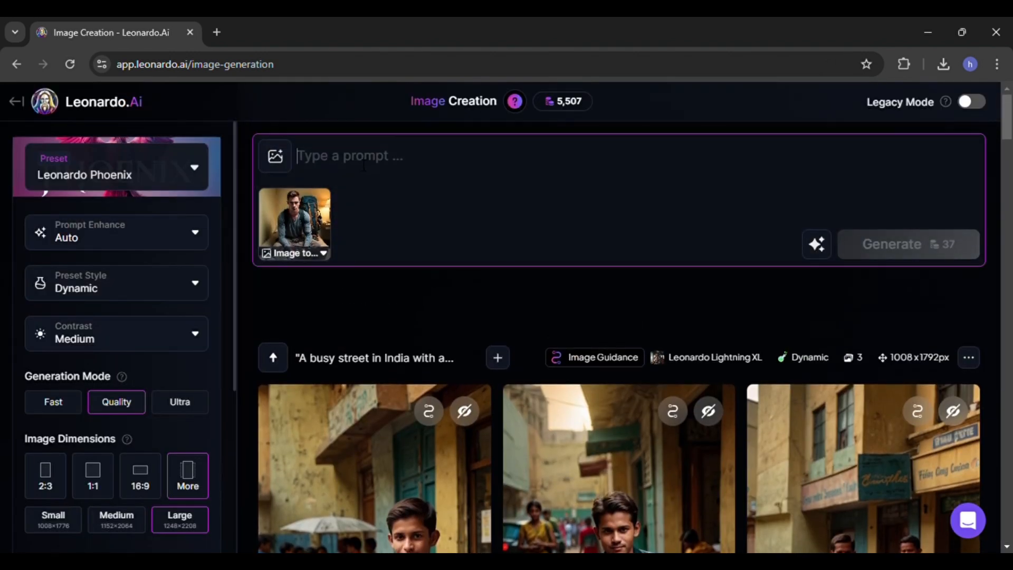
text("A busy street in India with a young boy selling SIM cards from a small makeshift stand.")
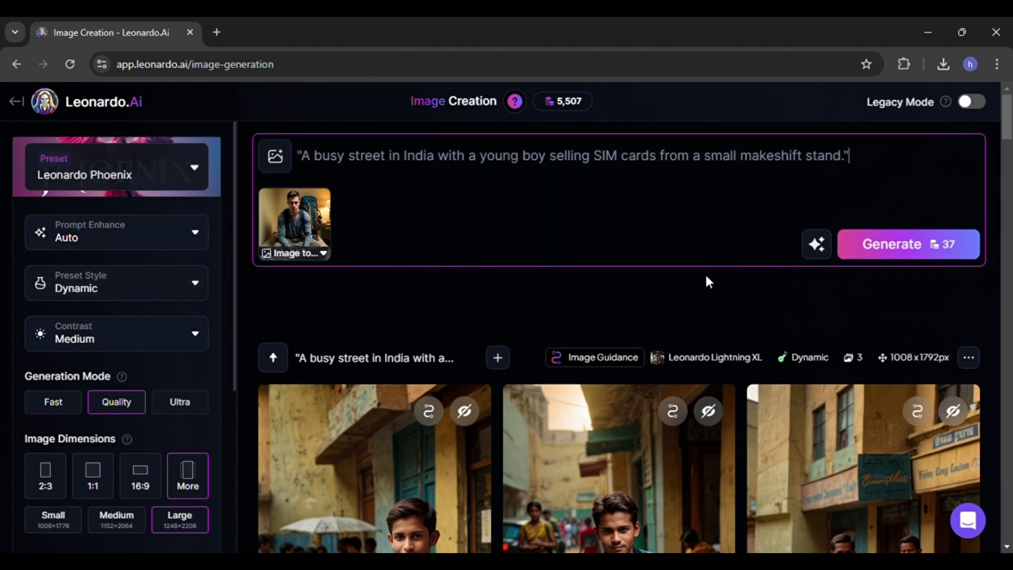
click(203, 478)
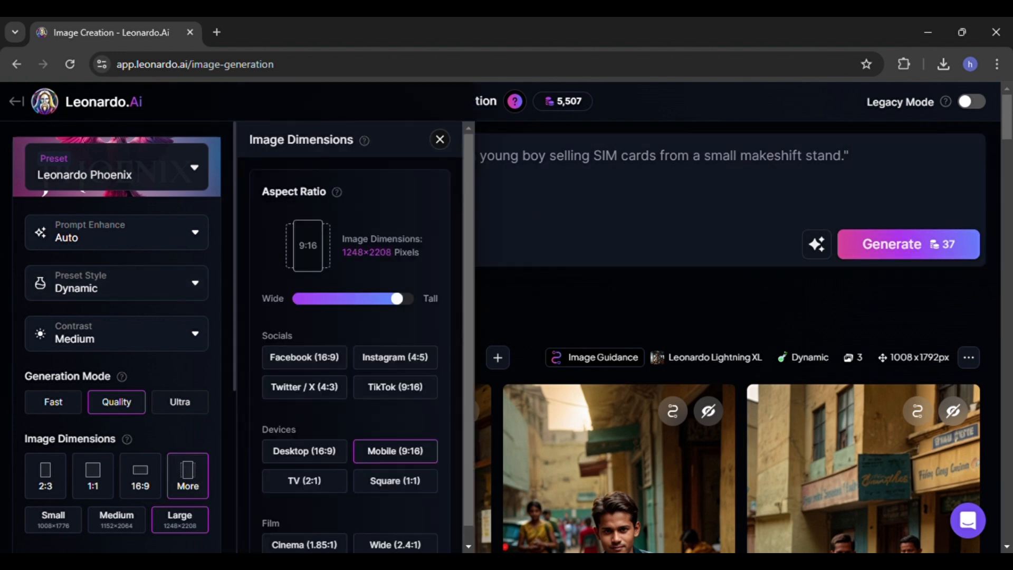
scroll(323, 433, down, 1)
click(199, 464)
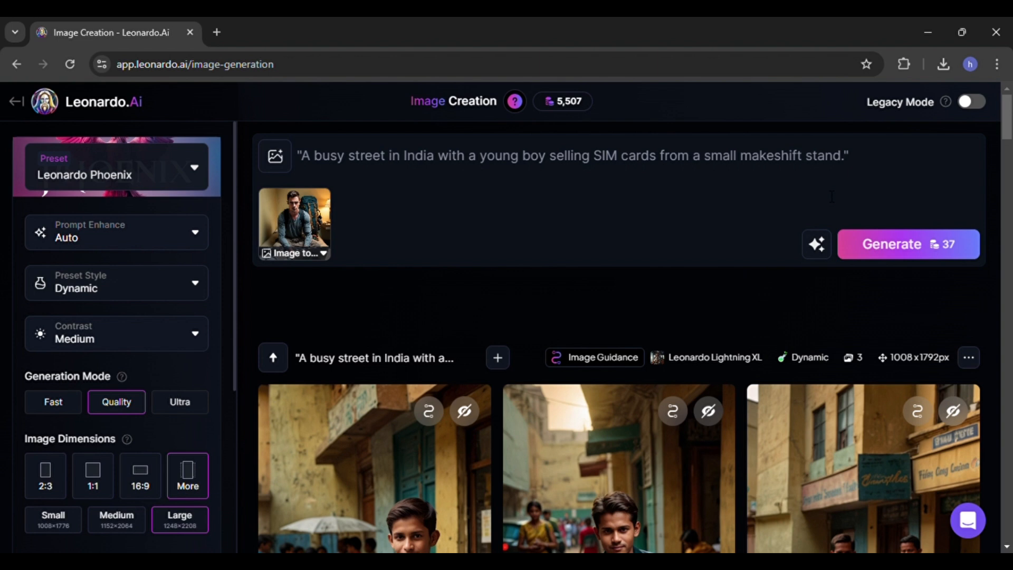
click(881, 253)
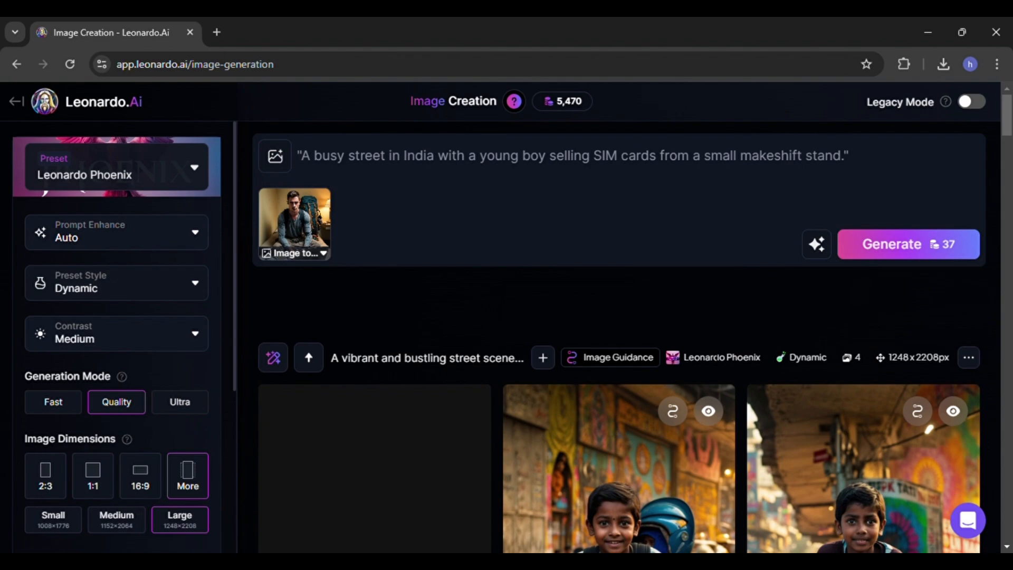
- Download the third image from the earlier busy street generation
scroll(405, 391, down, 4)
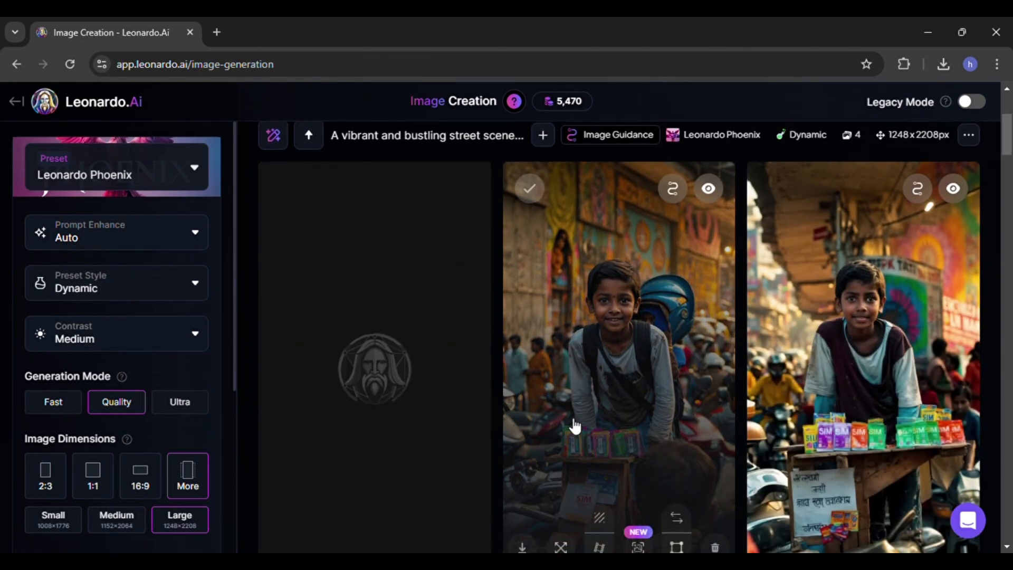
scroll(574, 425, up, 4)
scroll(574, 426, down, 6)
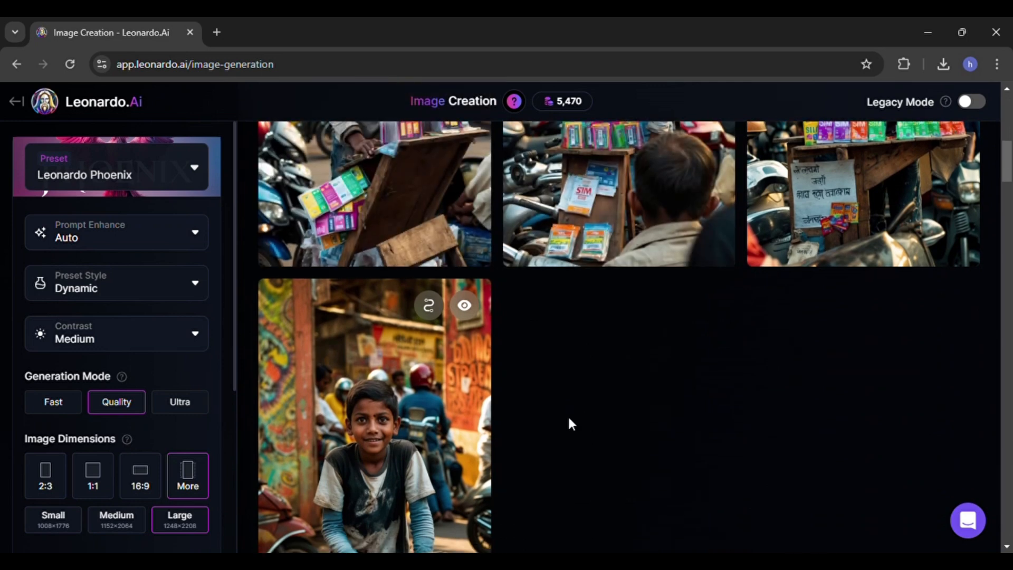
scroll(568, 419, down, 4)
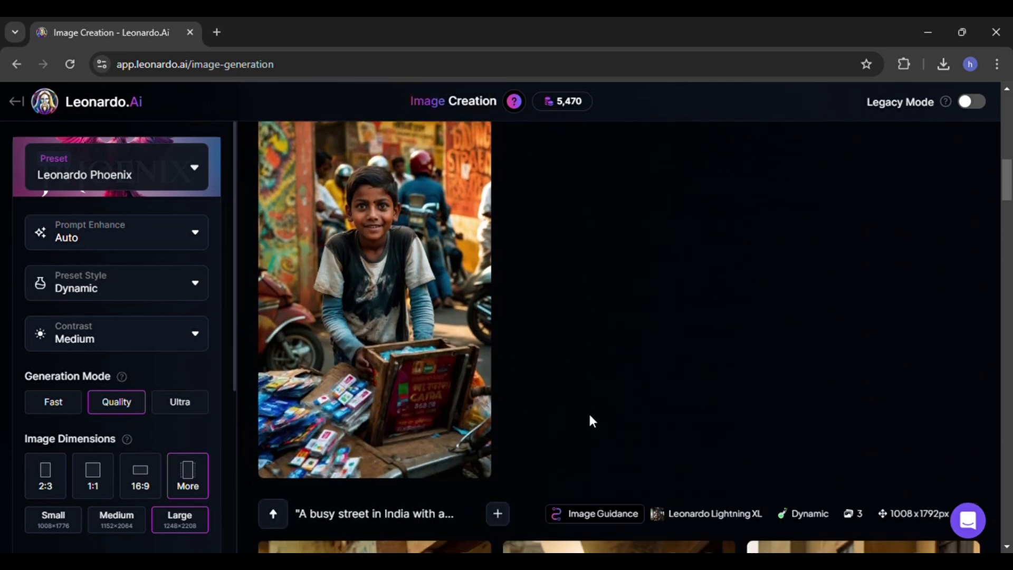
scroll(588, 420, up, 4)
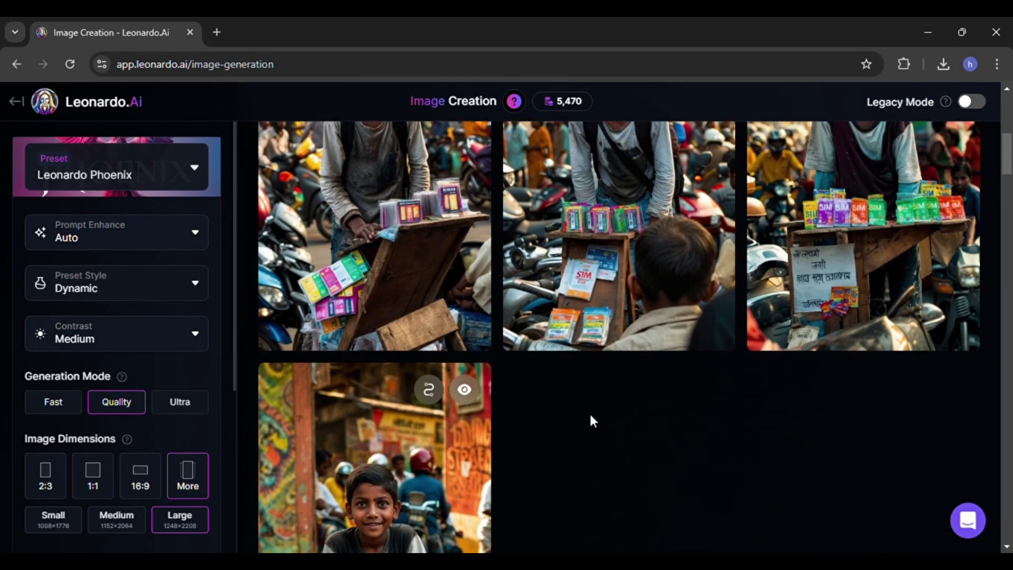
scroll(590, 416, up, 4)
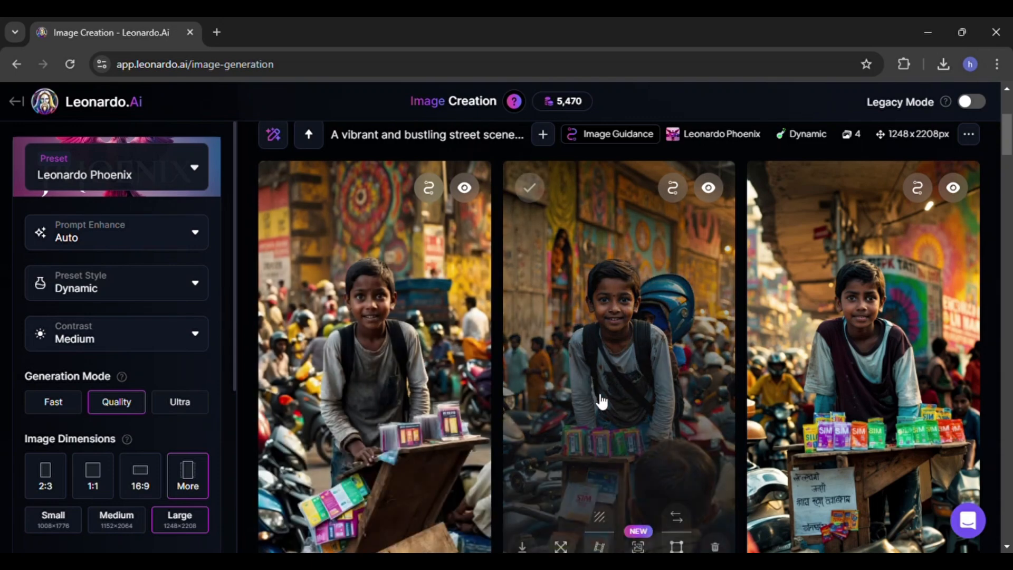
scroll(601, 402, down, 15)
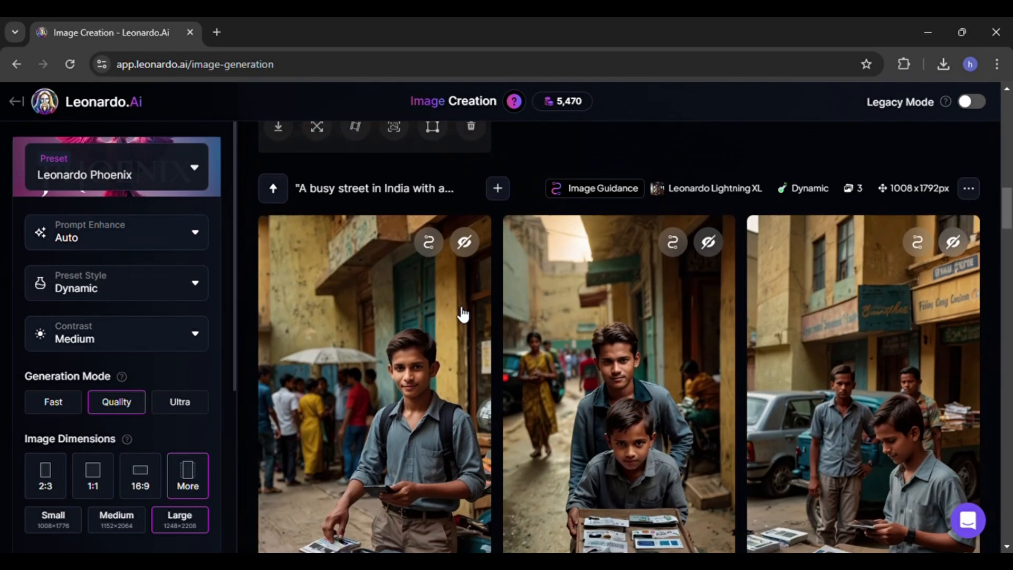
scroll(463, 315, down, 2)
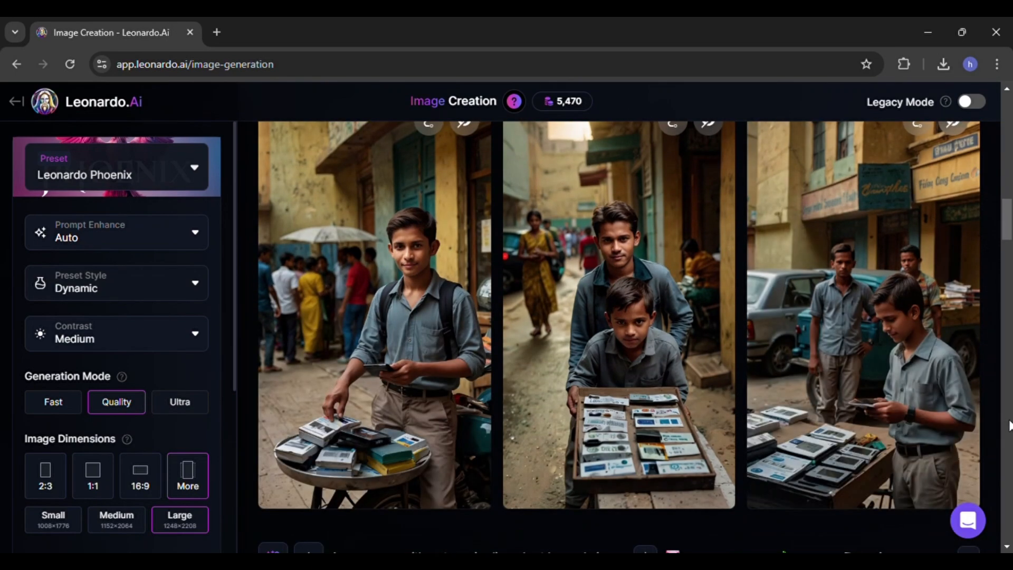
click(825, 362)
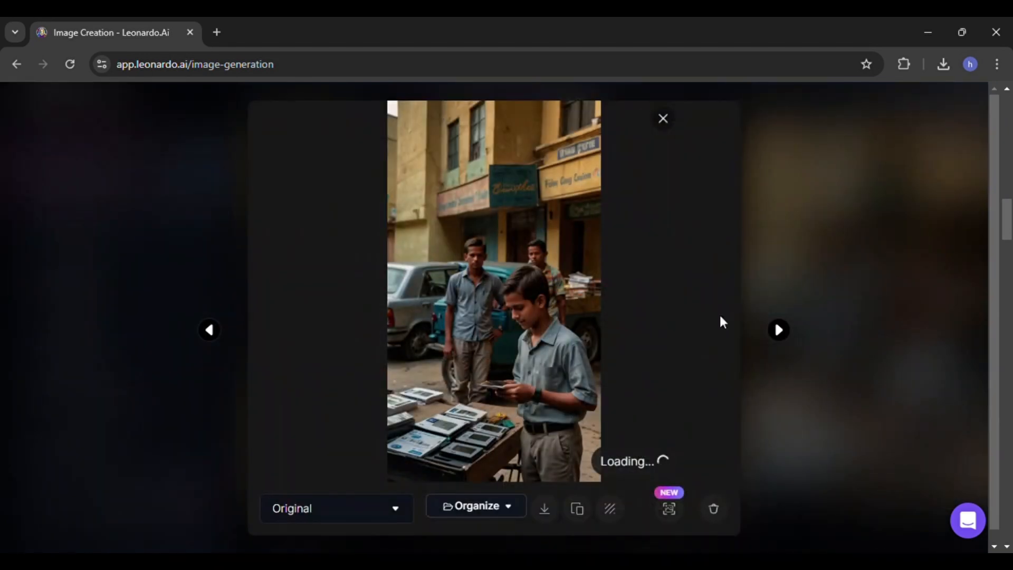
click(547, 510)
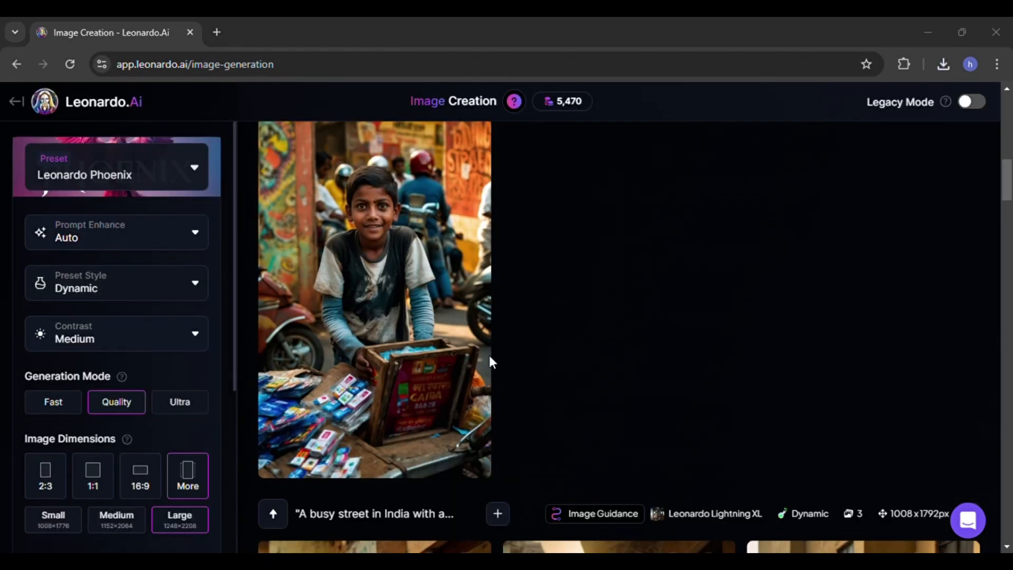
- Replace the prompt with the college student pinning notes and hotel photos in a dorm room, and generate
scroll(464, 211, up, 10)
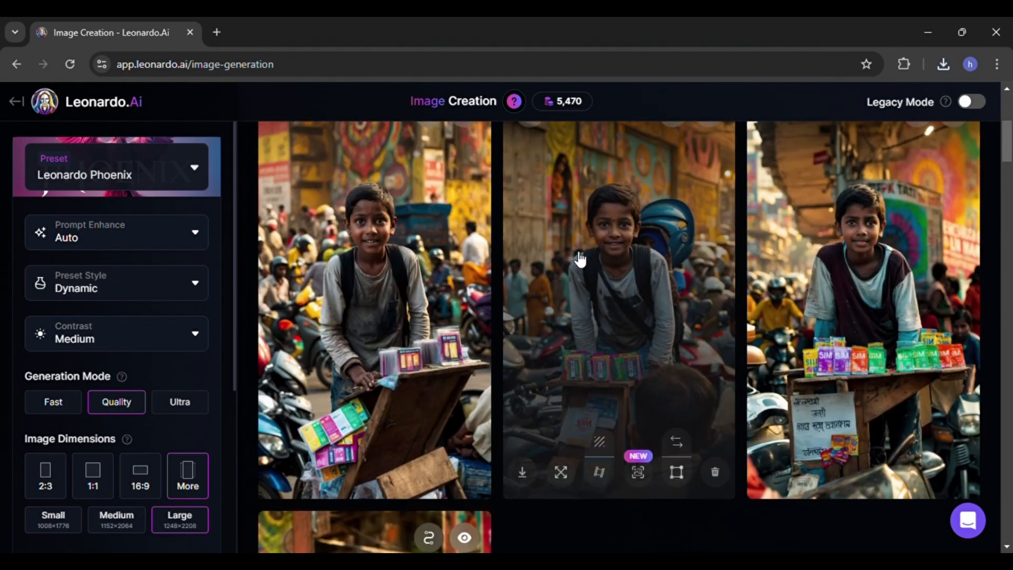
click(486, 215)
key(ctrl+a)
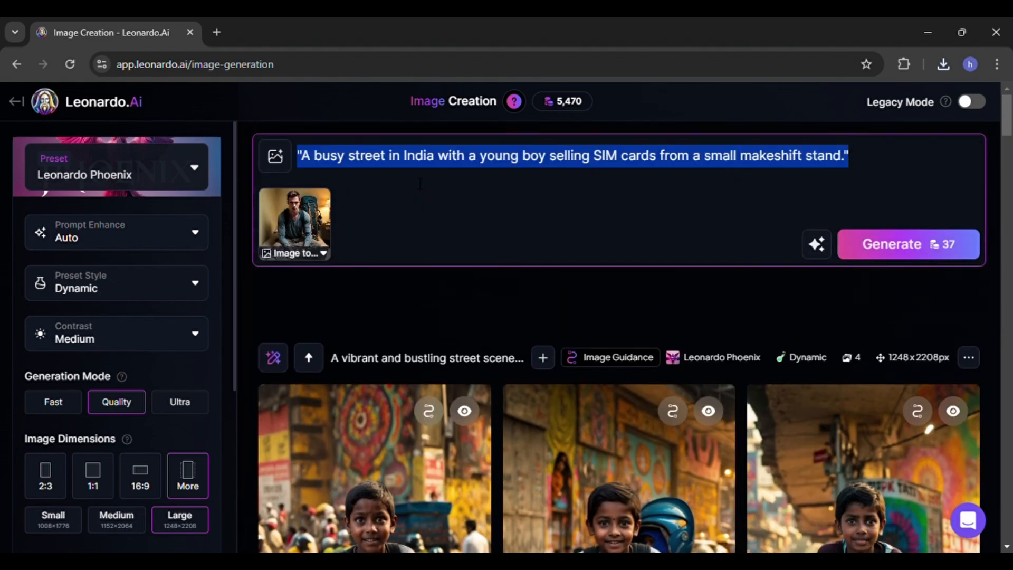
text(A college student in a simple dorm room pinning notes and hotel photos to a wall, brainstorming ideas.)
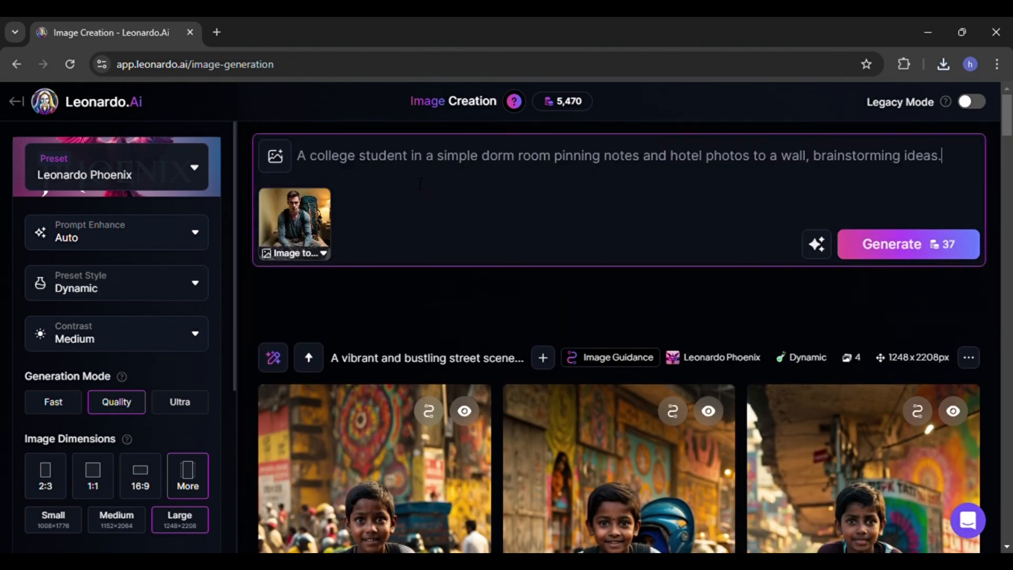
click(867, 258)
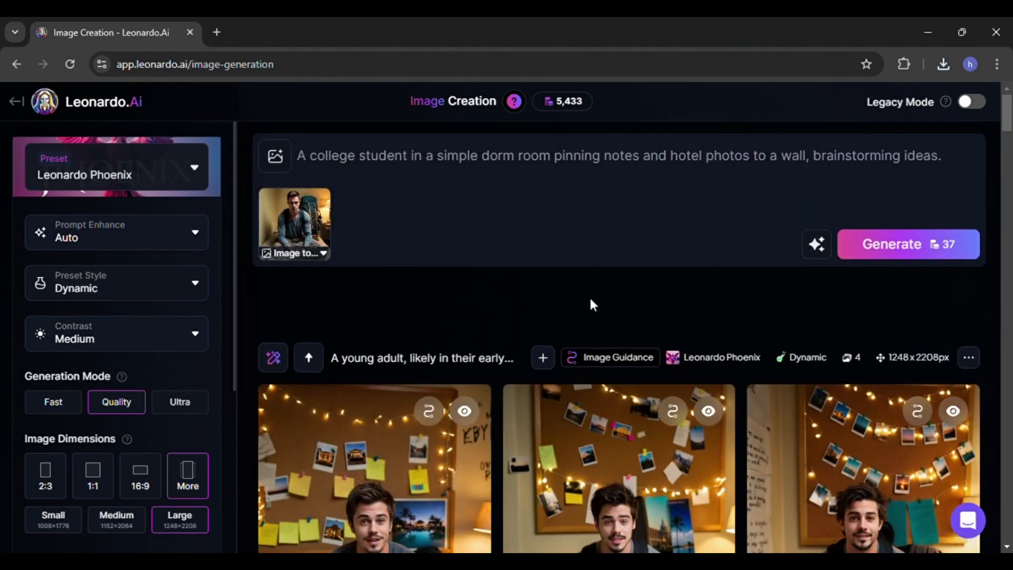
- Open the second dorm room image and download it
scroll(590, 298, down, 4)
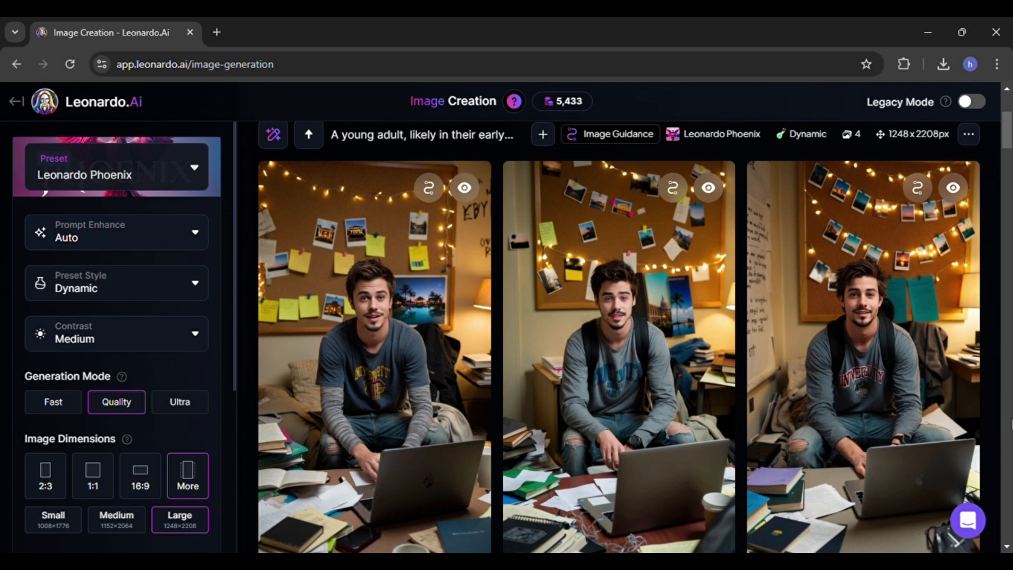
click(642, 365)
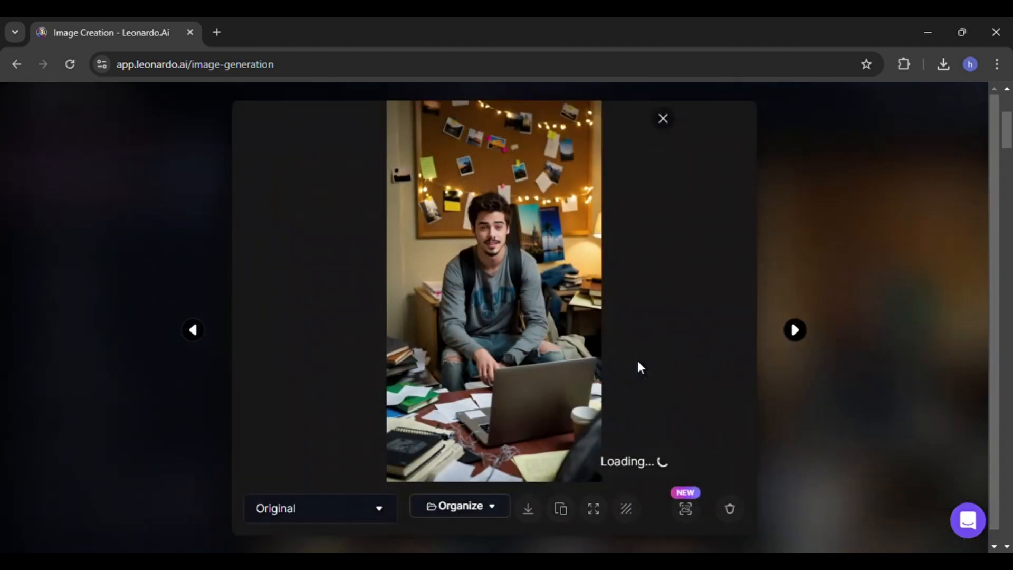
click(528, 509)
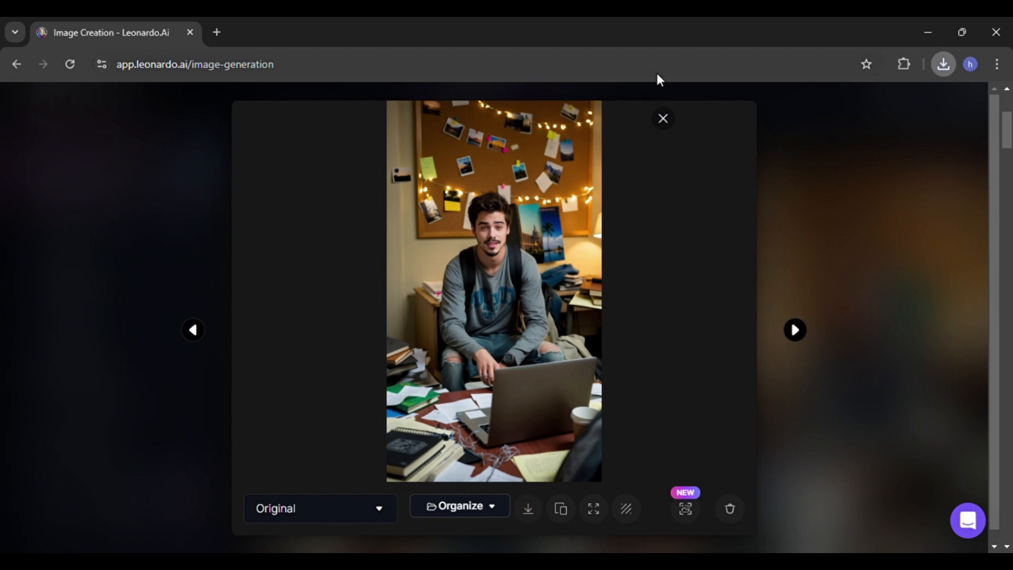
click(663, 118)
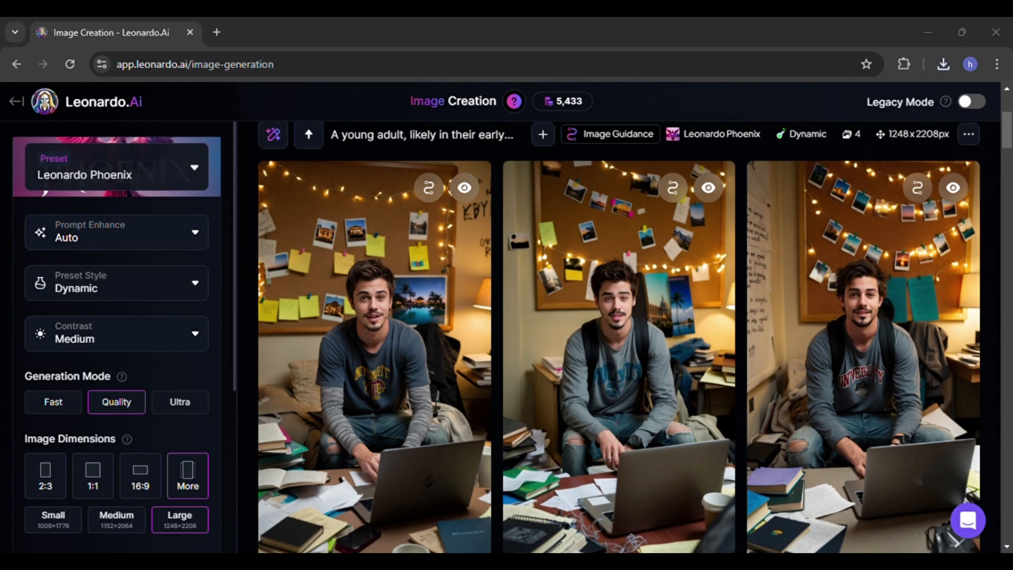
- Replace the prompt with the energetic entrepreneur presenting to skeptical investors in a meeting room, and generate
scroll(435, 403, up, 4)
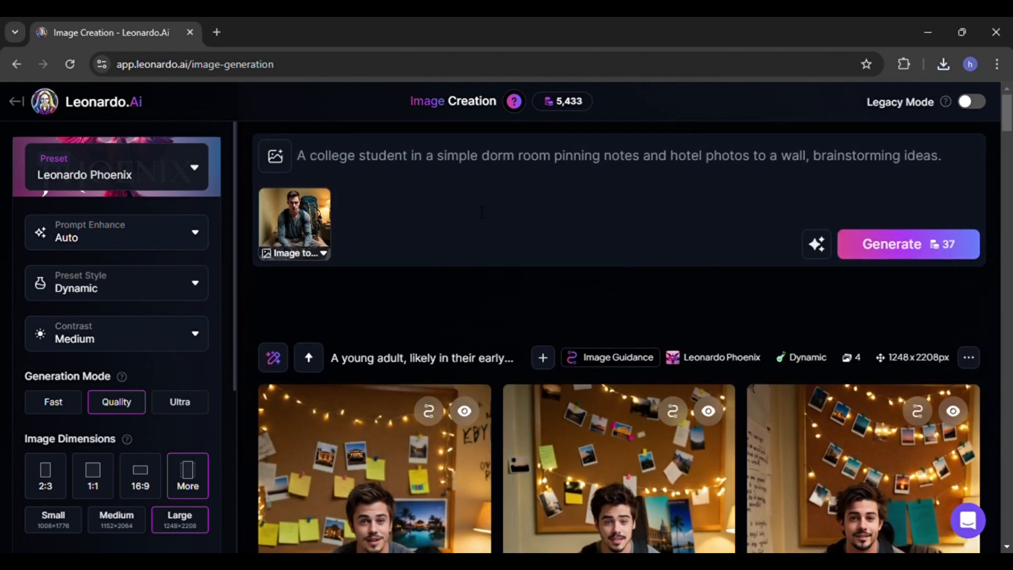
click(439, 155)
key(ctrl+a)
text(An energetic entrepreneur presenting his idea in a modern meeting room to skeptical investors.)
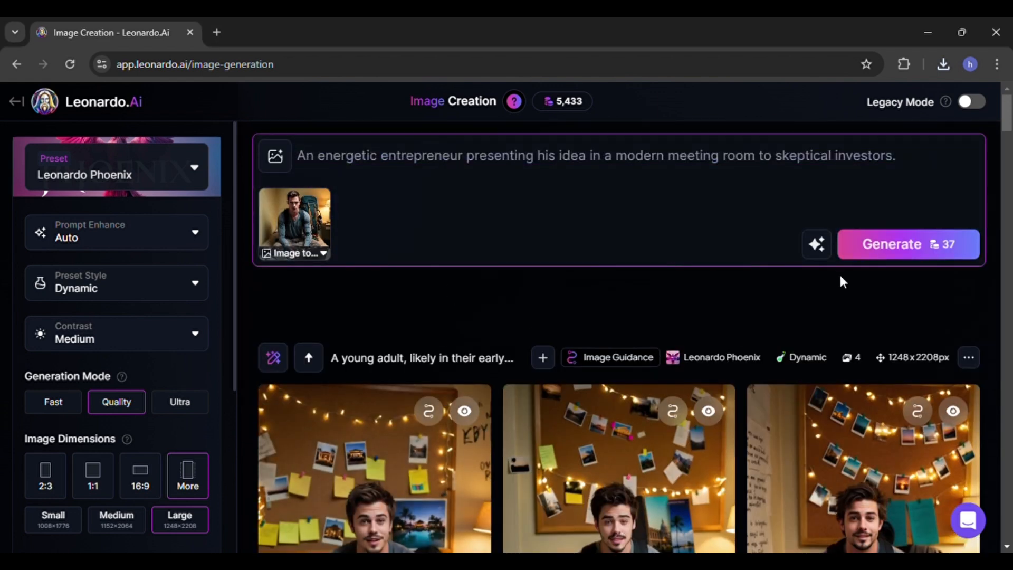
click(897, 251)
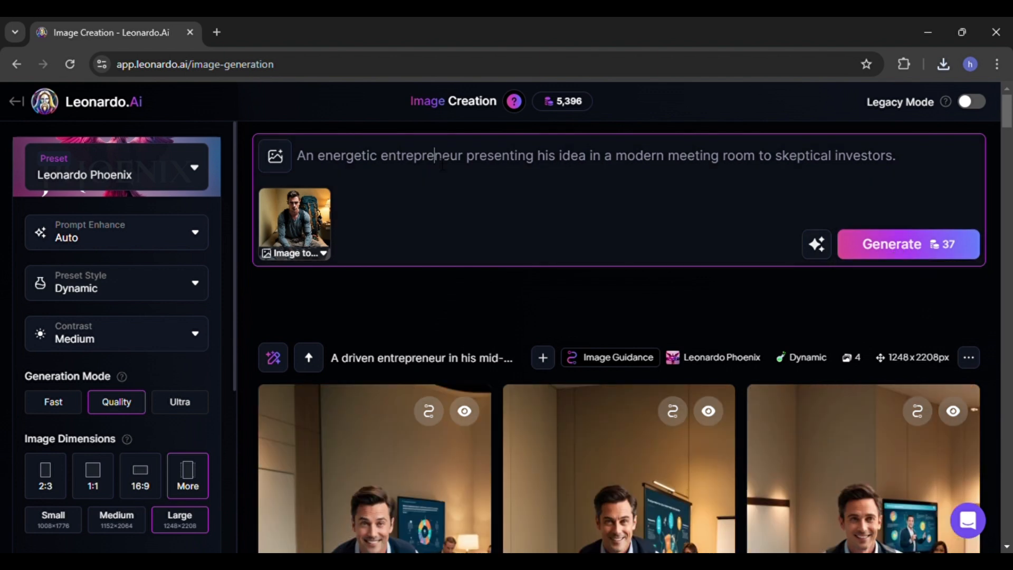
- Replace the prompt with the brightly lit budget hotel lobby with receptionist and travelers checking in
click(443, 159)
key(ctrl+a)
text(A brightly lit budget hotel lobby, showing clean interiors, a welcoming receptionist, and travelers checking in.)
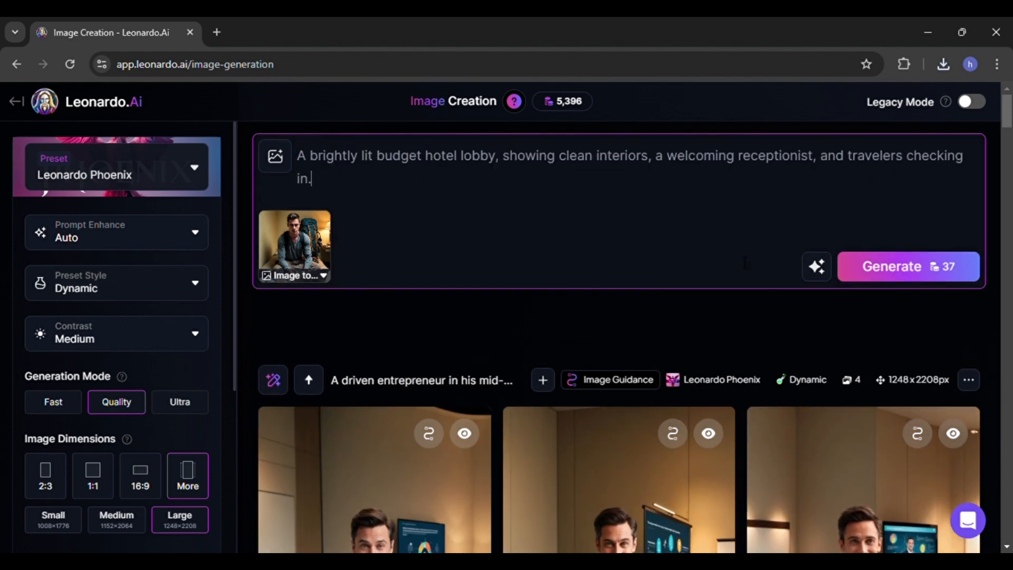
- Improve the hotel lobby prompt with AI and generate images
click(816, 267)
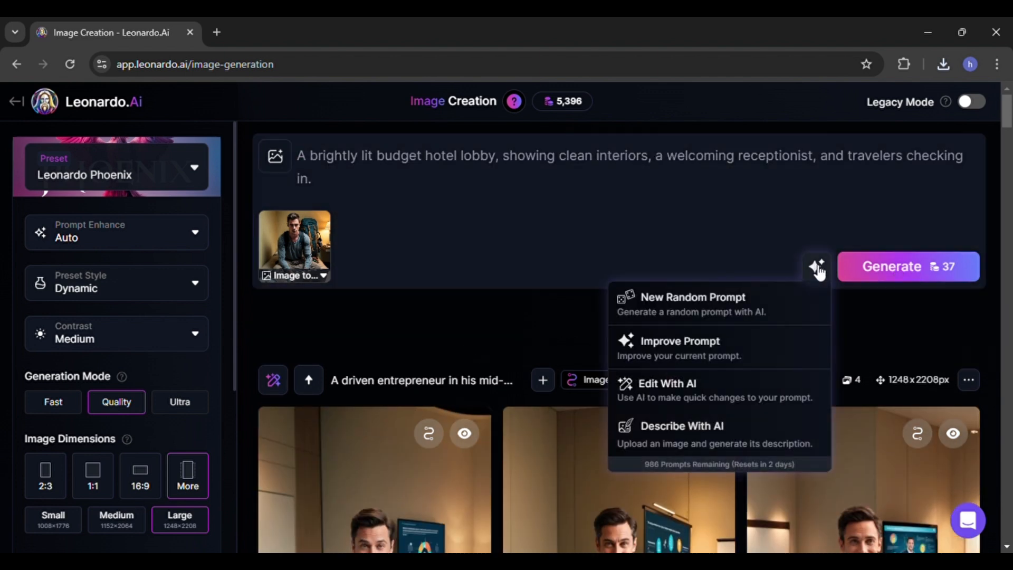
click(754, 320)
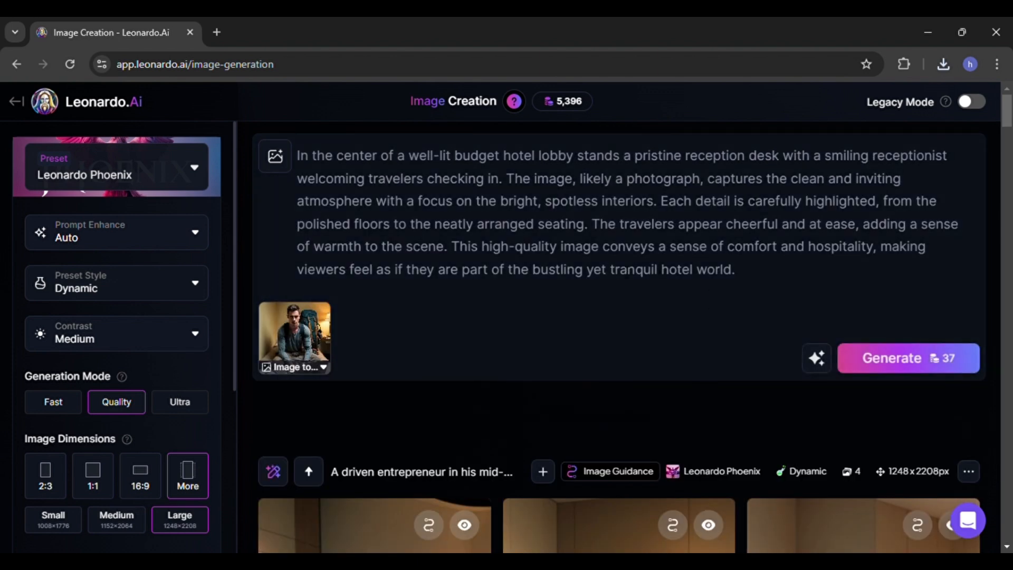
click(888, 360)
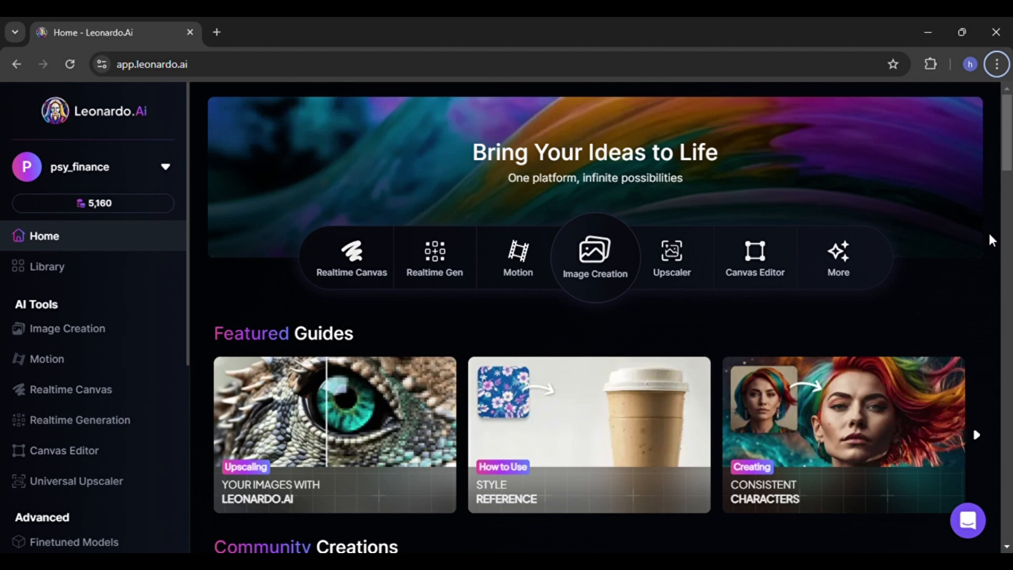
- Open Motion, choose the uploaded dorm room image of the man with the laptop as the source, and generate a motion clip
click(73, 363)
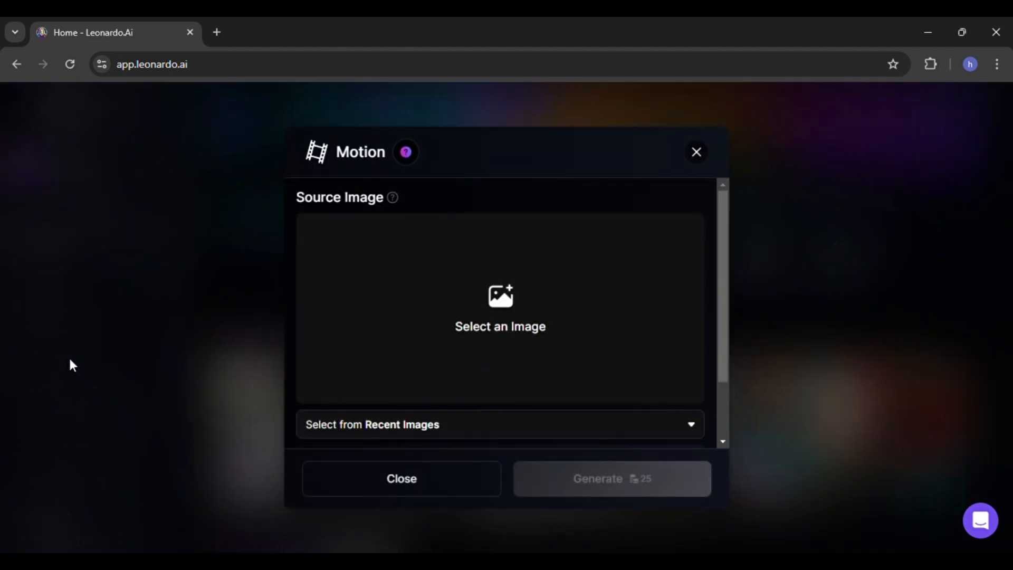
click(504, 321)
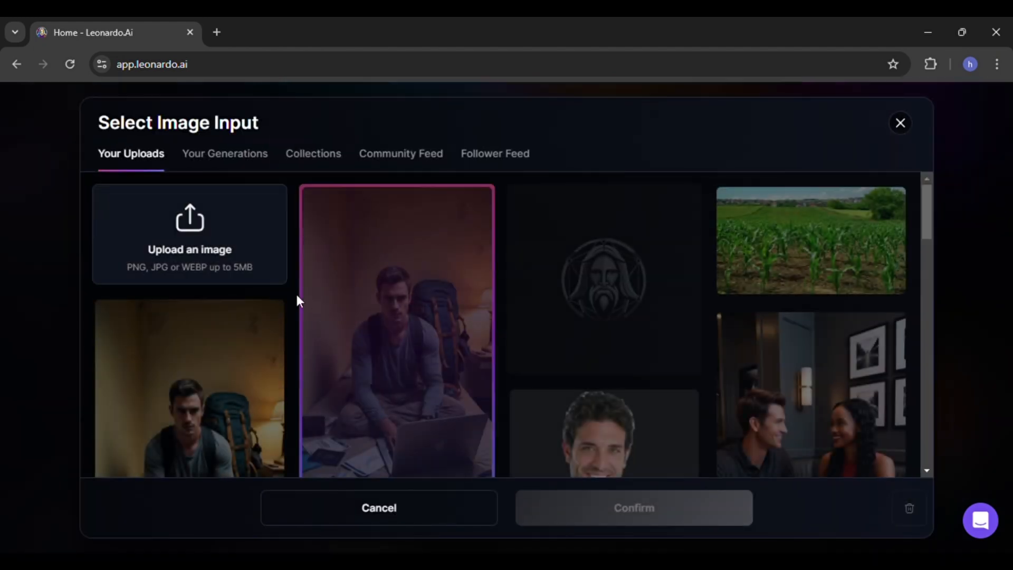
scroll(449, 343, down, 1)
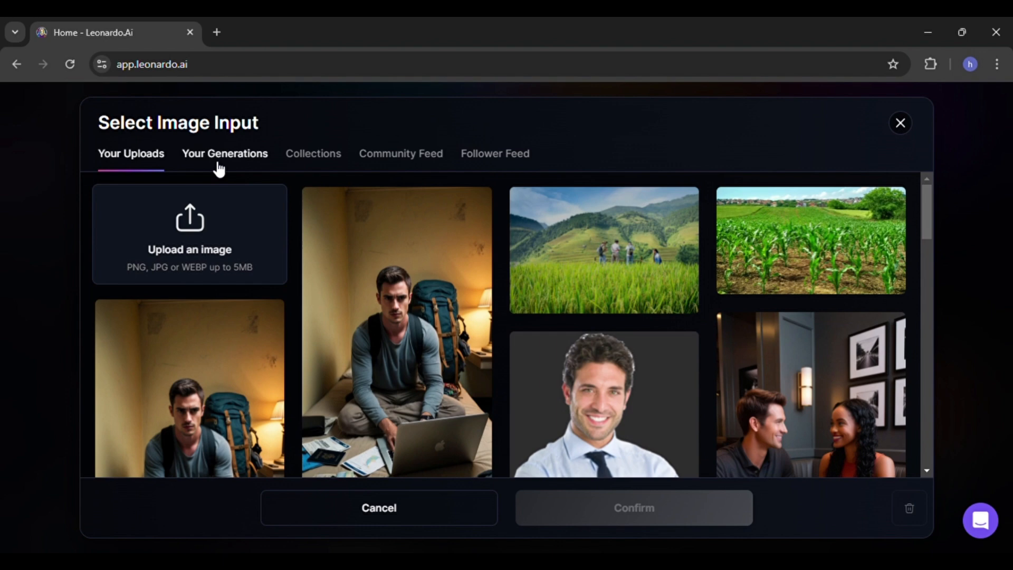
click(220, 167)
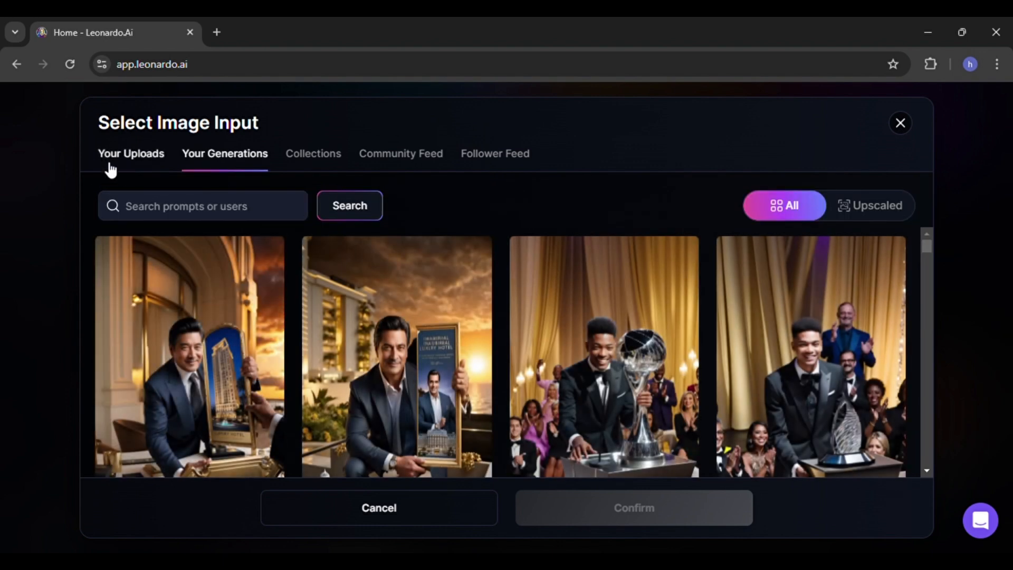
click(111, 168)
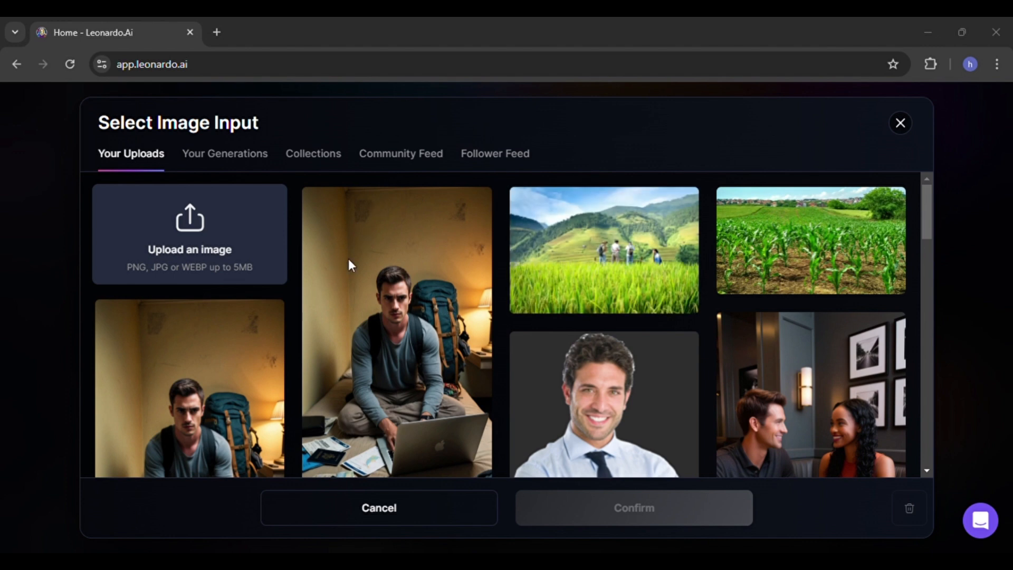
click(186, 321)
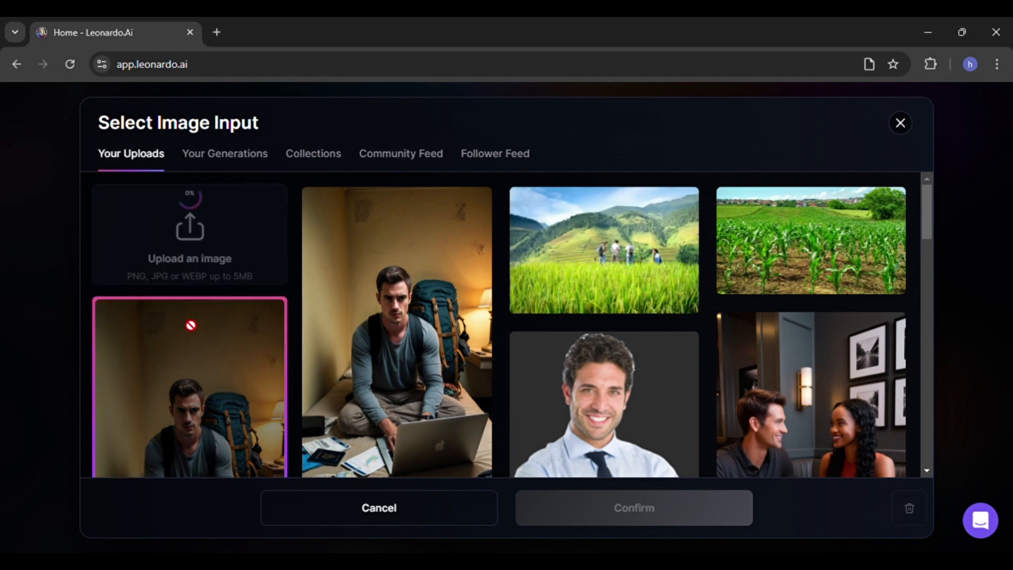
click(400, 385)
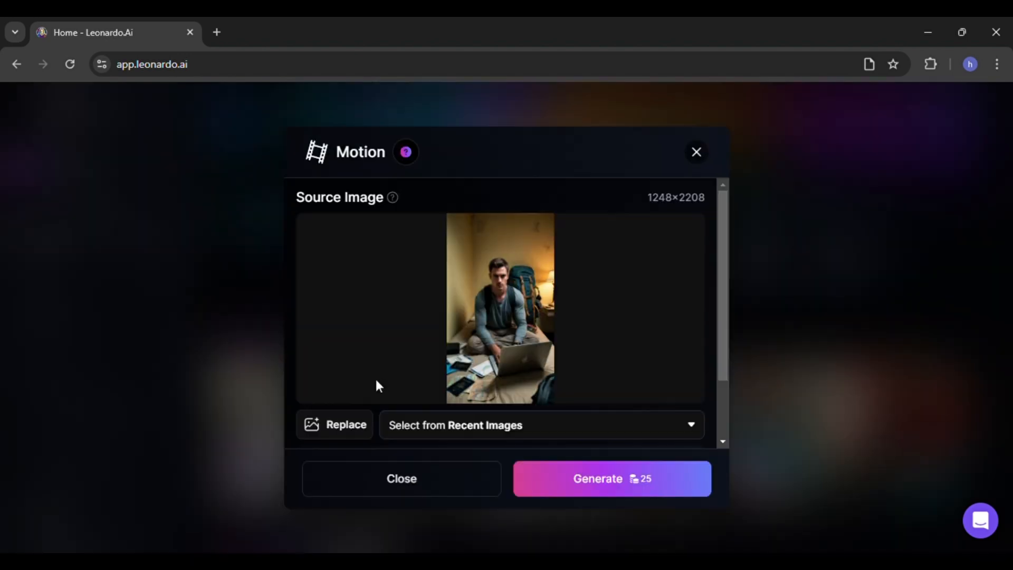
click(627, 492)
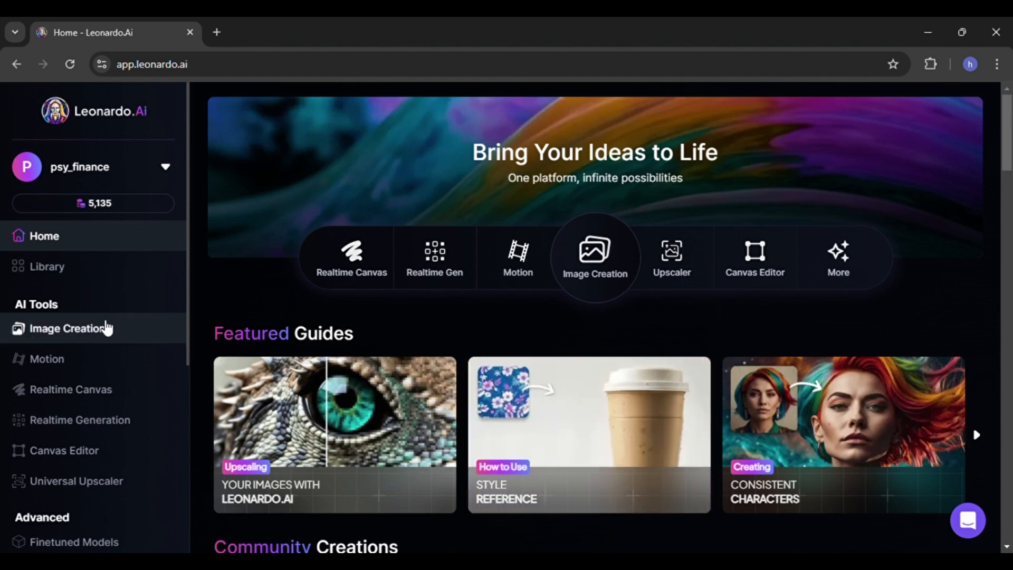
- Open the generated motion clip in Image Creation and watch it
click(107, 329)
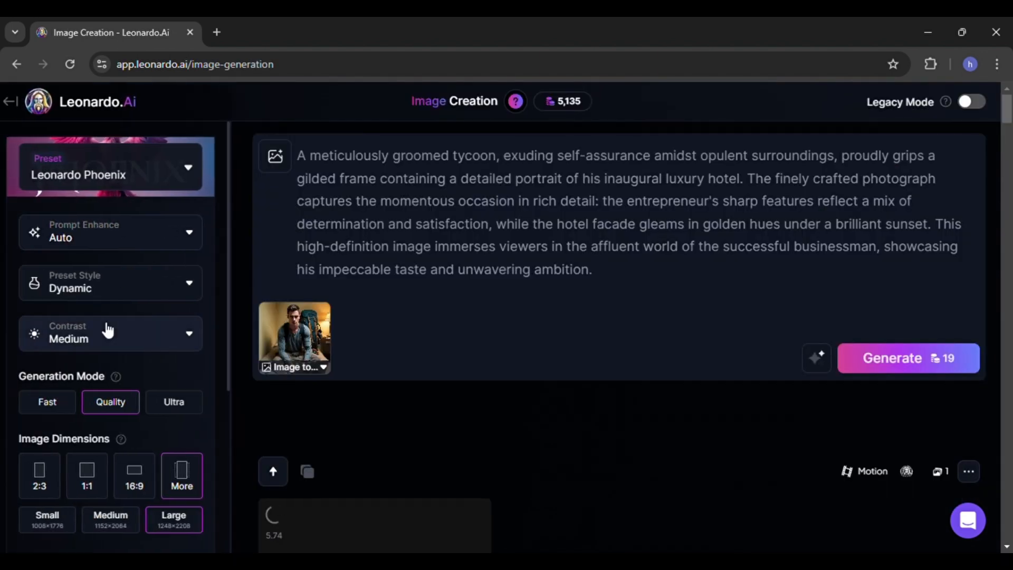
scroll(425, 373, down, 6)
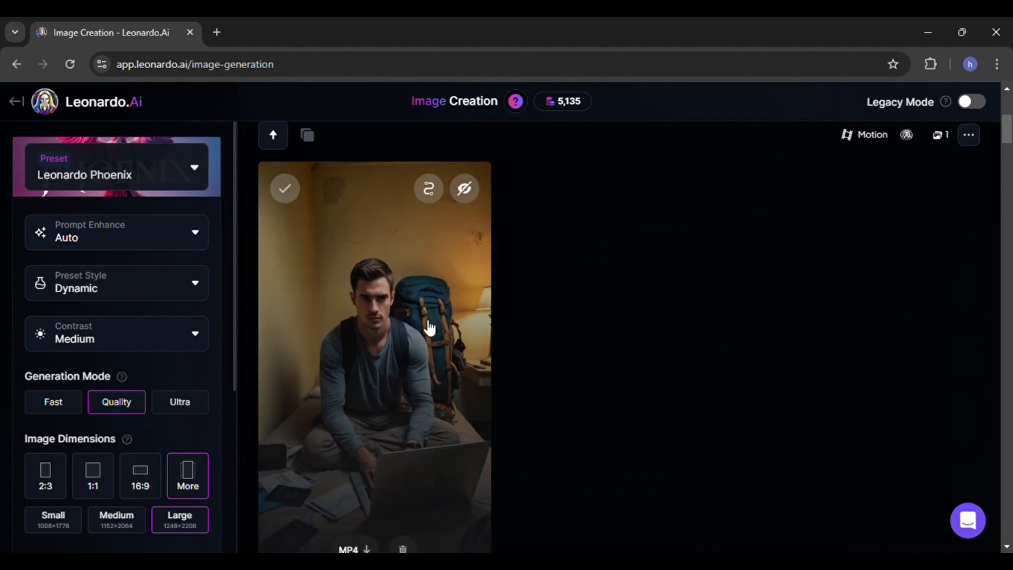
scroll(430, 327, down, 1)
click(416, 356)
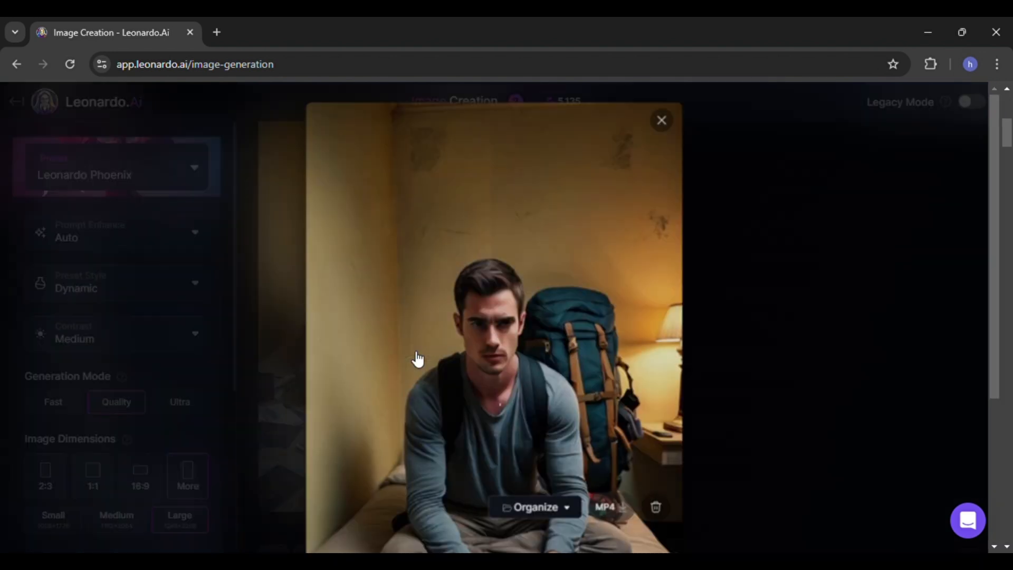
scroll(554, 377, down, 1)
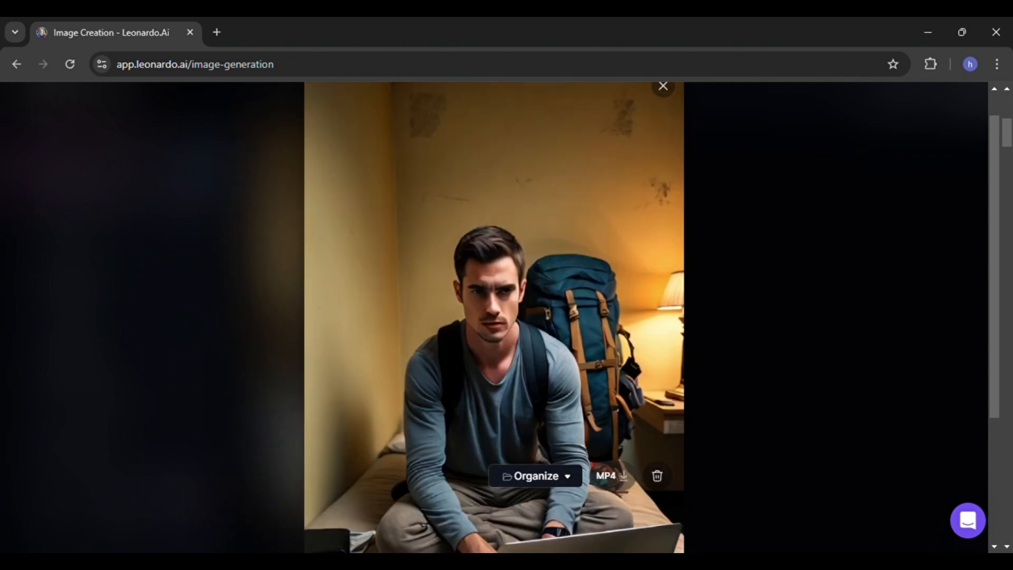
scroll(494, 316, up, 1)
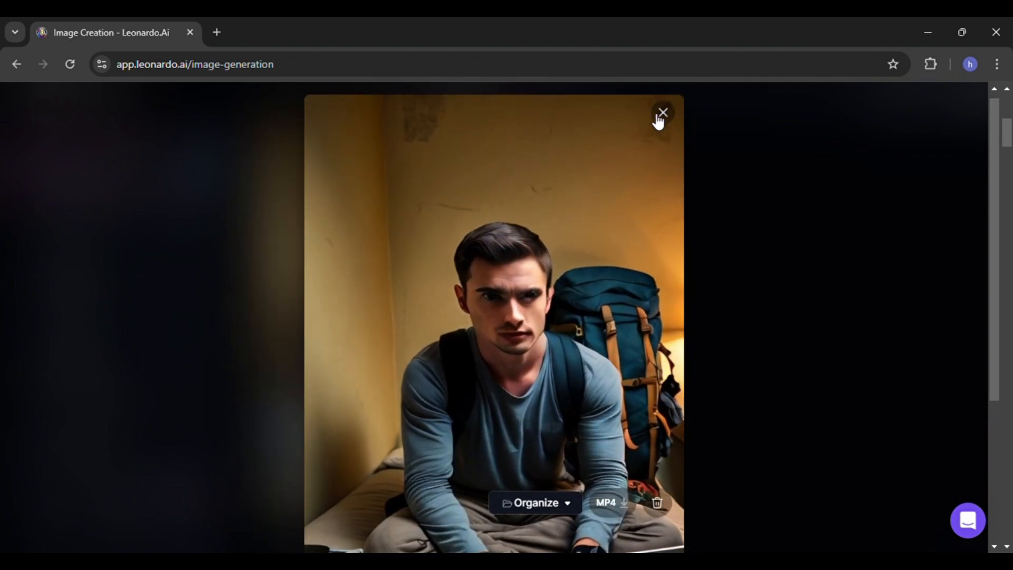
click(666, 117)
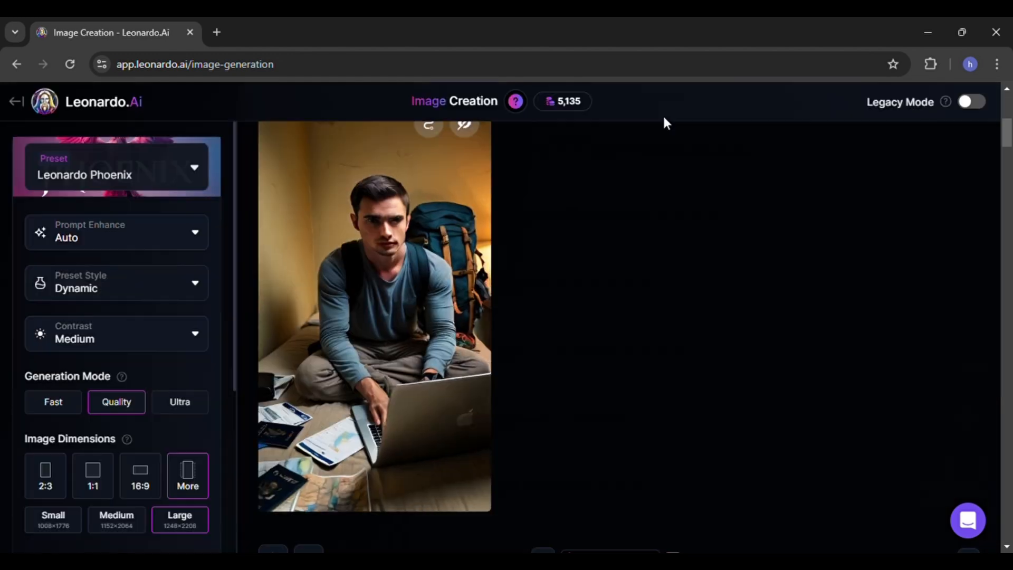
scroll(530, 369, down, 1)
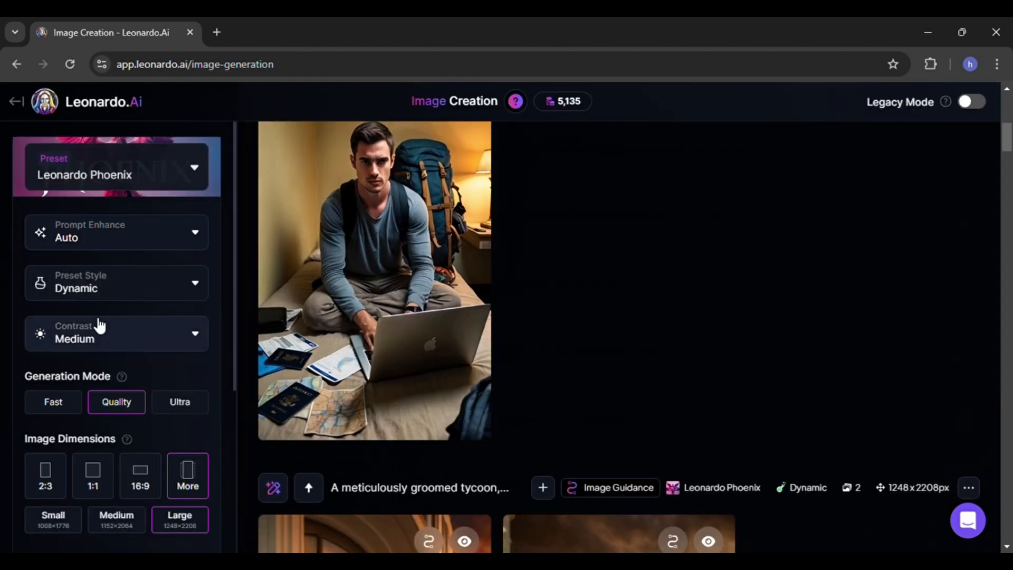
- Generate another Motion clip from the dorm room image and review the result
click(21, 100)
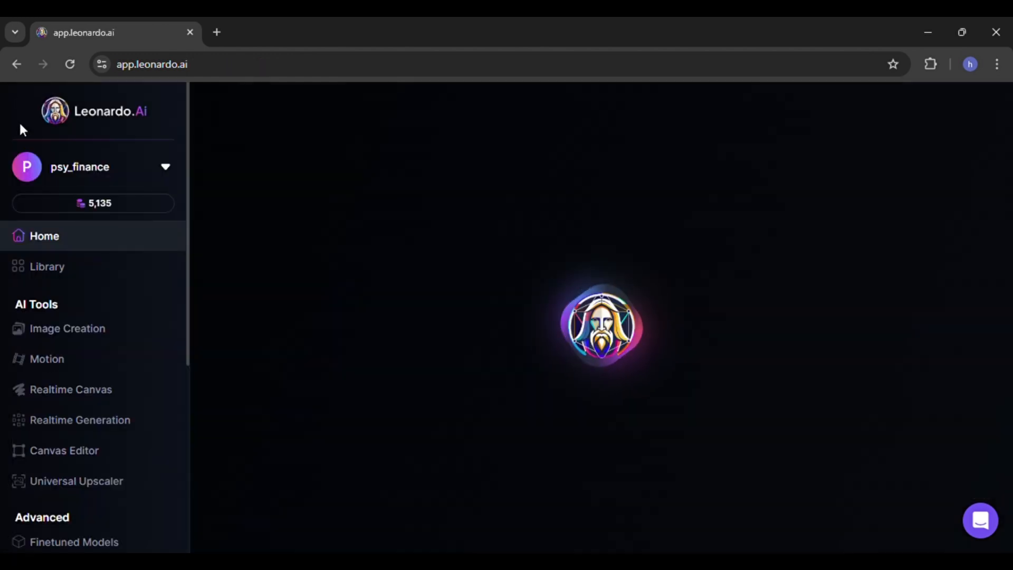
click(74, 362)
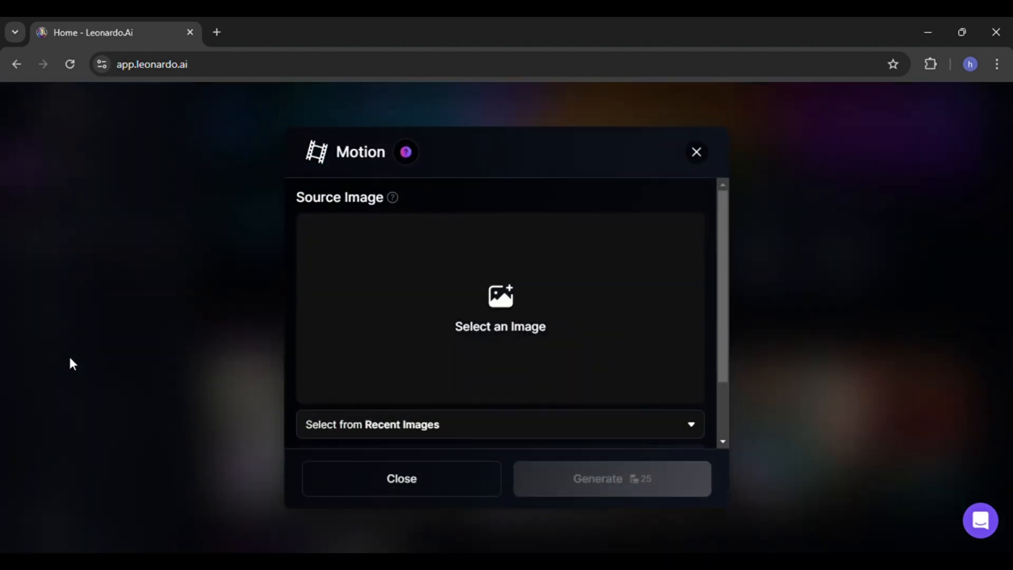
click(520, 324)
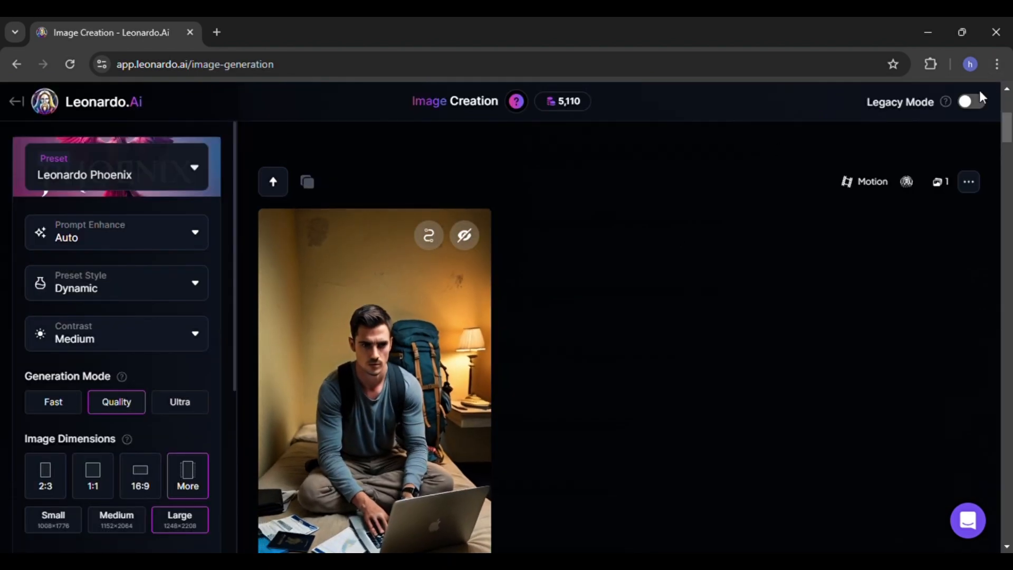
scroll(726, 386, down, 2)
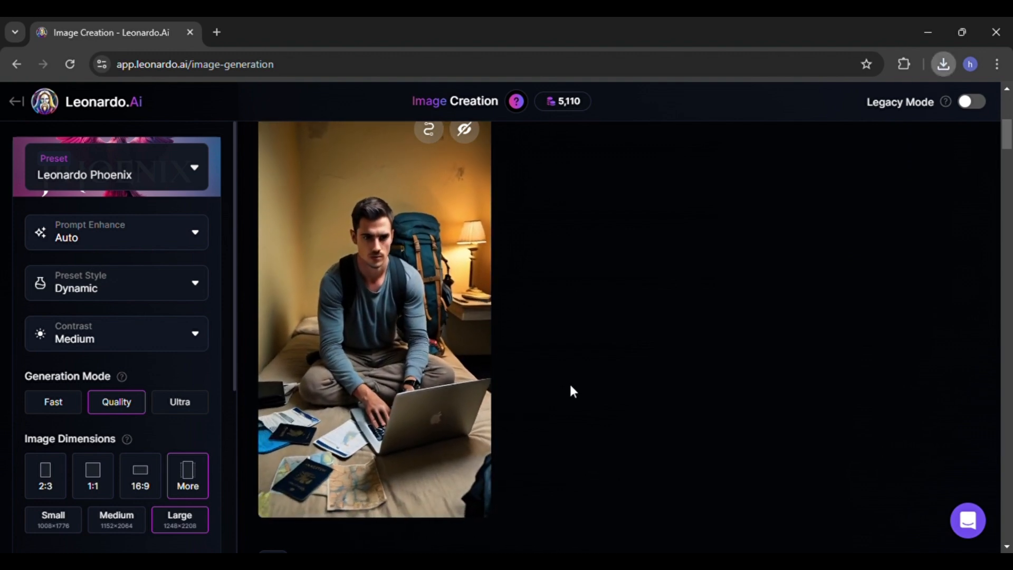
scroll(570, 361, up, 2)
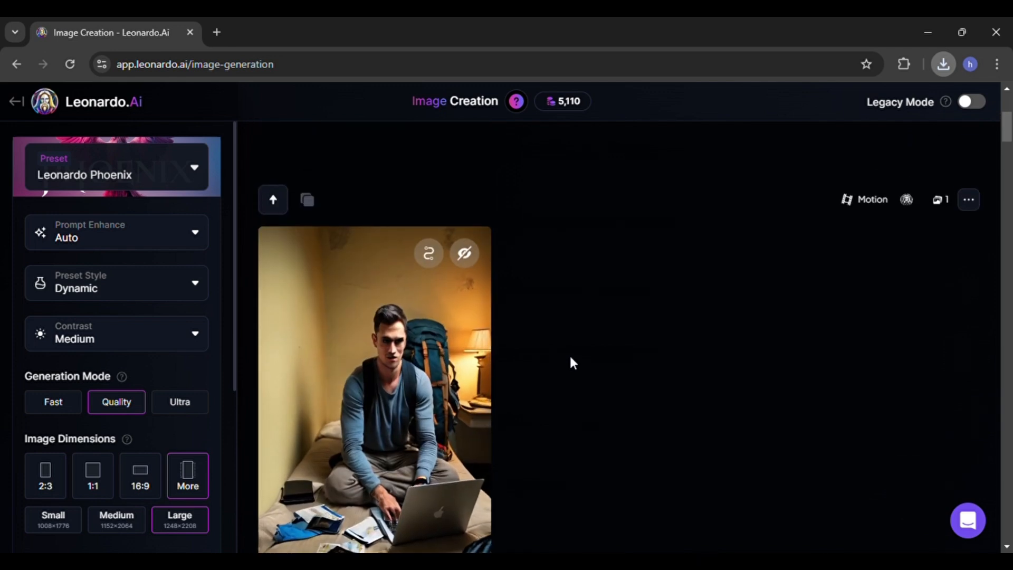
click(20, 105)
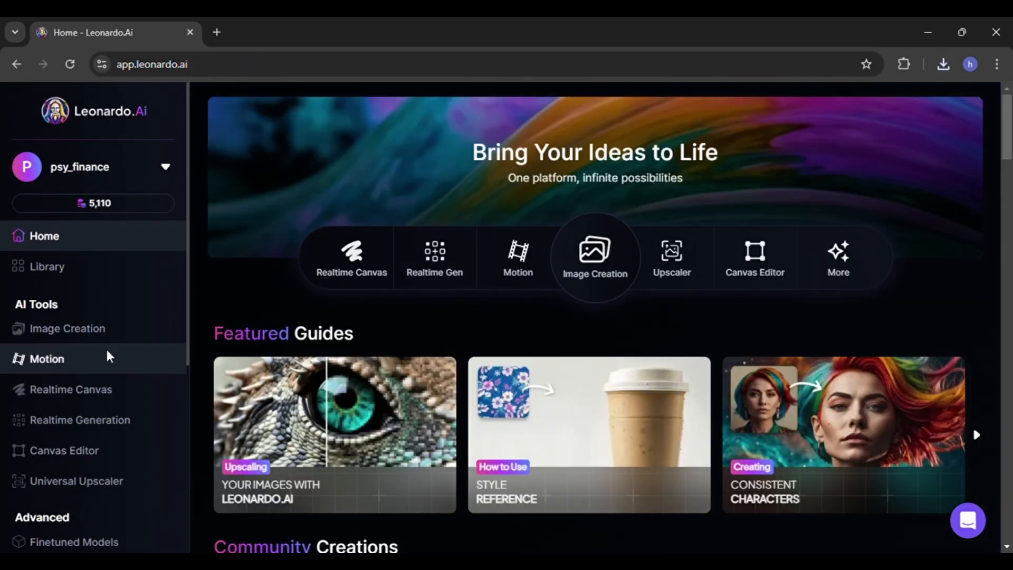
click(88, 372)
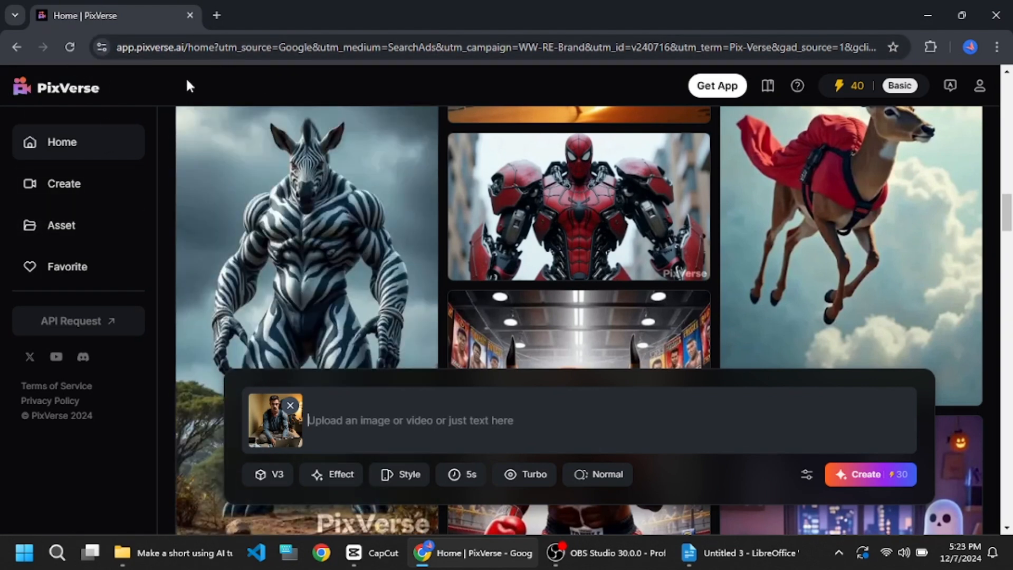
- In PixVerse, with the dorm room image attached, enter the prompt "create a video." and create the video
click(880, 408)
text(create a video.)
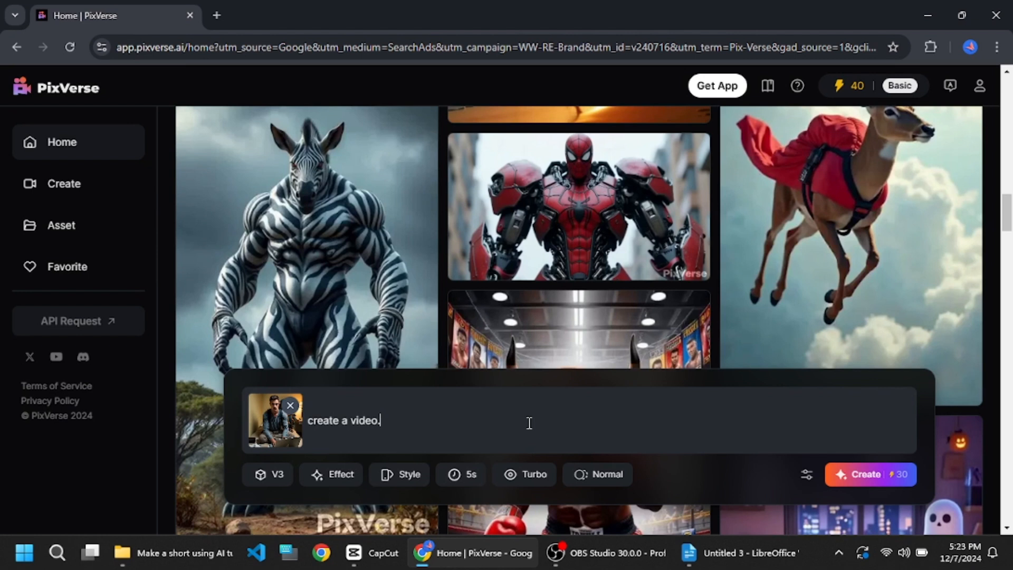
click(872, 475)
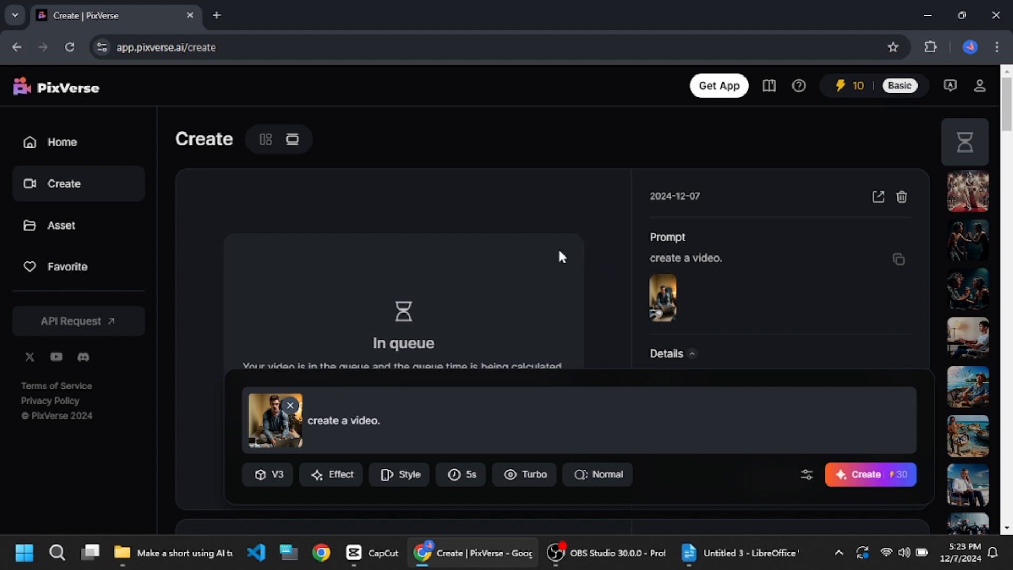
- Play and inspect the generated PixVerse video
scroll(558, 256, down, 3)
scroll(559, 256, up, 3)
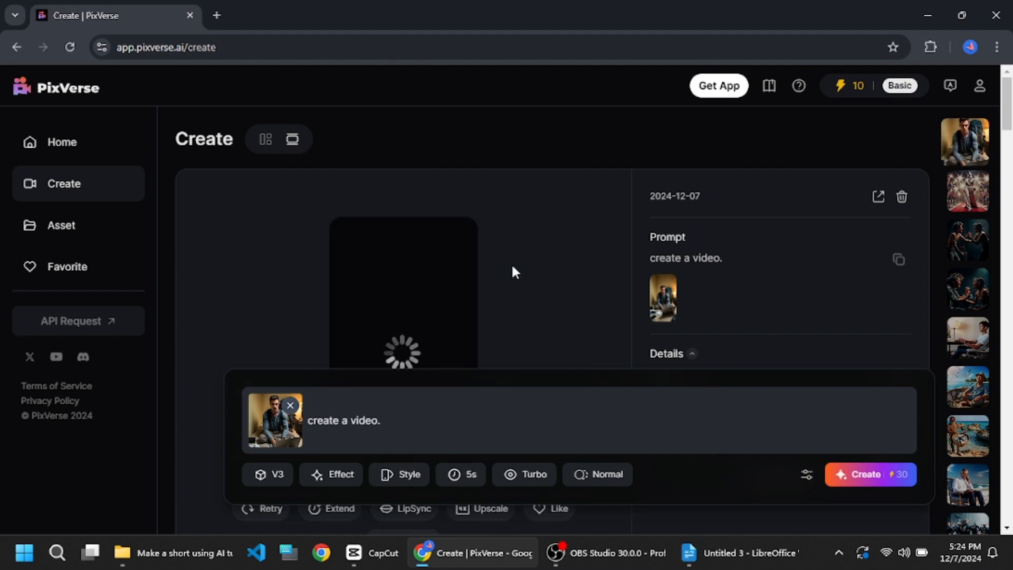
scroll(514, 271, down, 3)
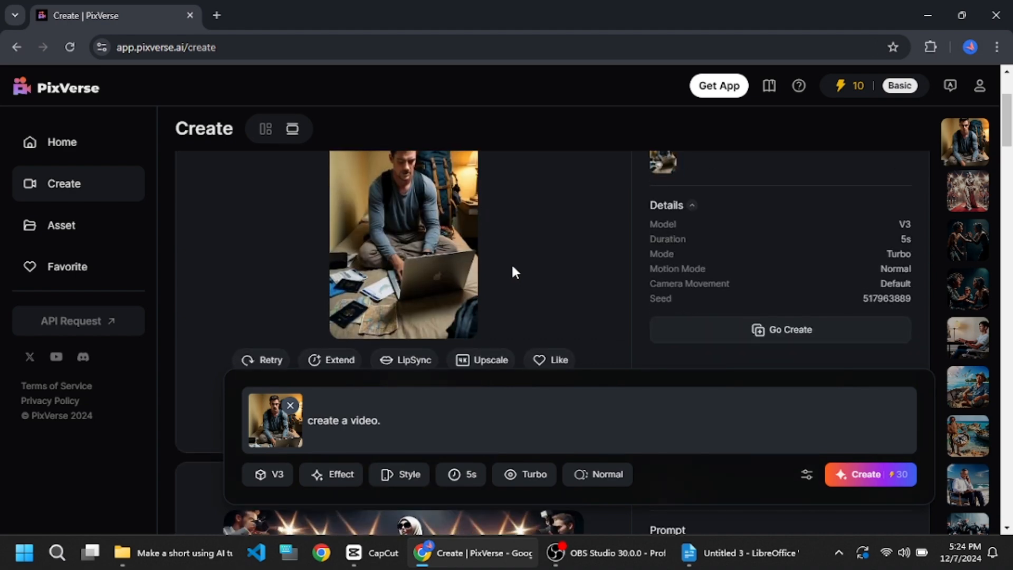
click(460, 324)
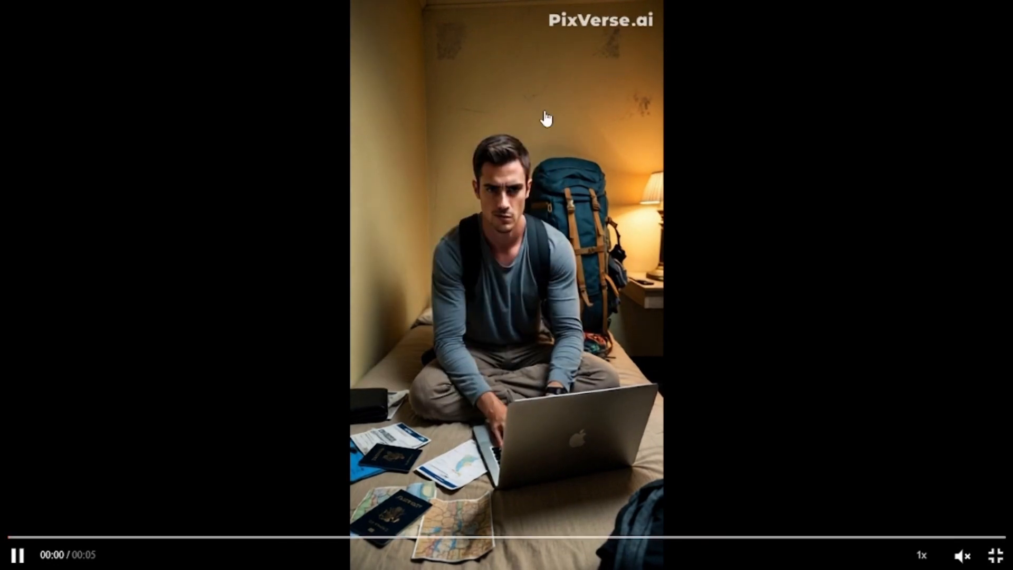
key(Escape)
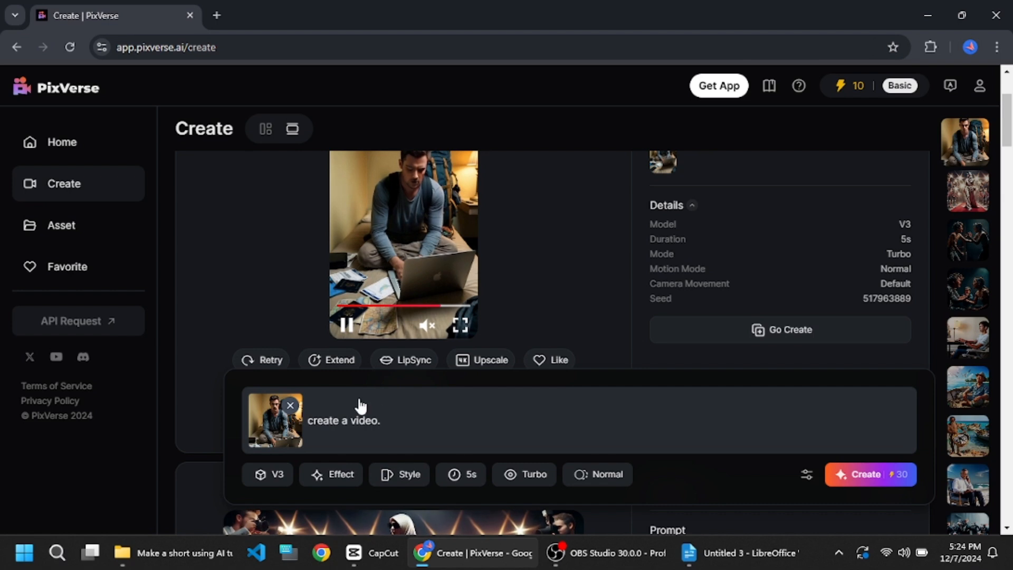
scroll(459, 221, up, 3)
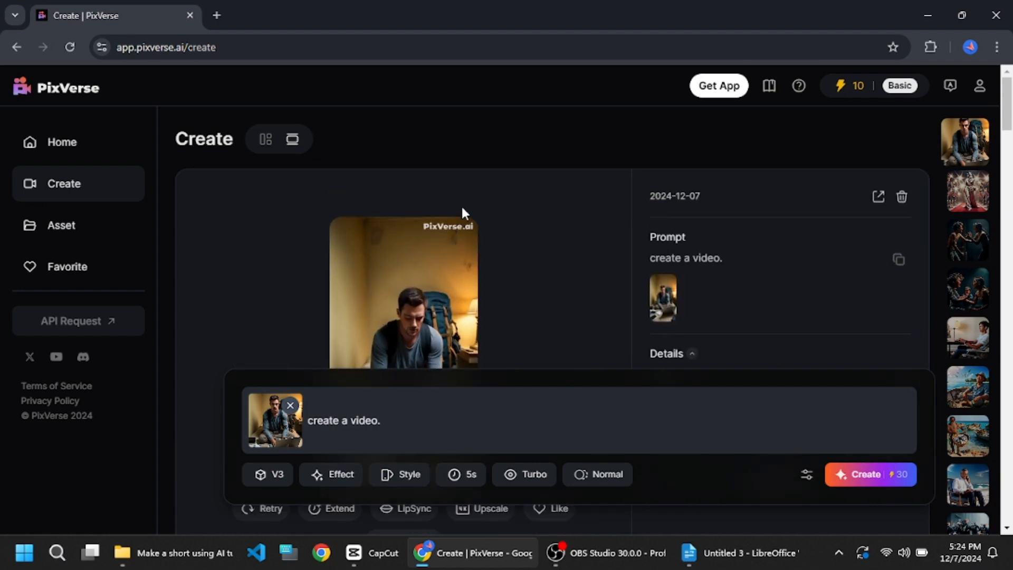
scroll(531, 308, down, 5)
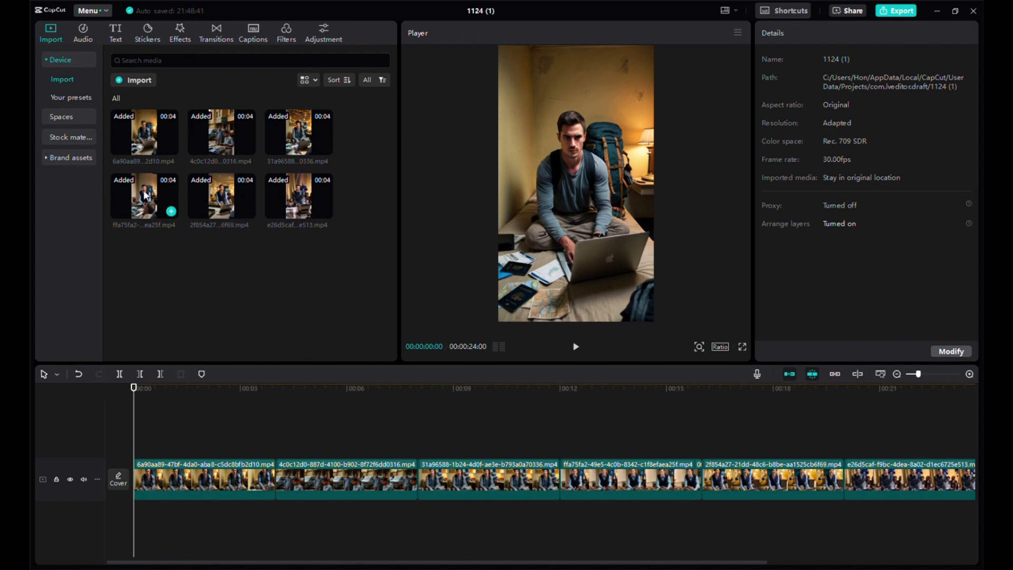
- Play back the six video clips on the CapCut timeline at several points
drag(146, 195, 190, 294)
key(space)
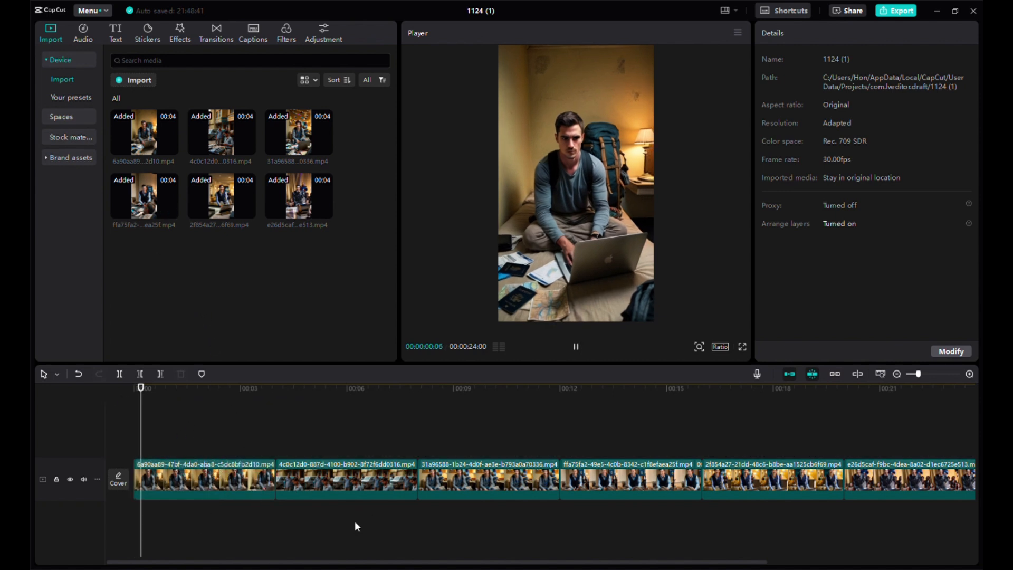
click(338, 416)
click(437, 414)
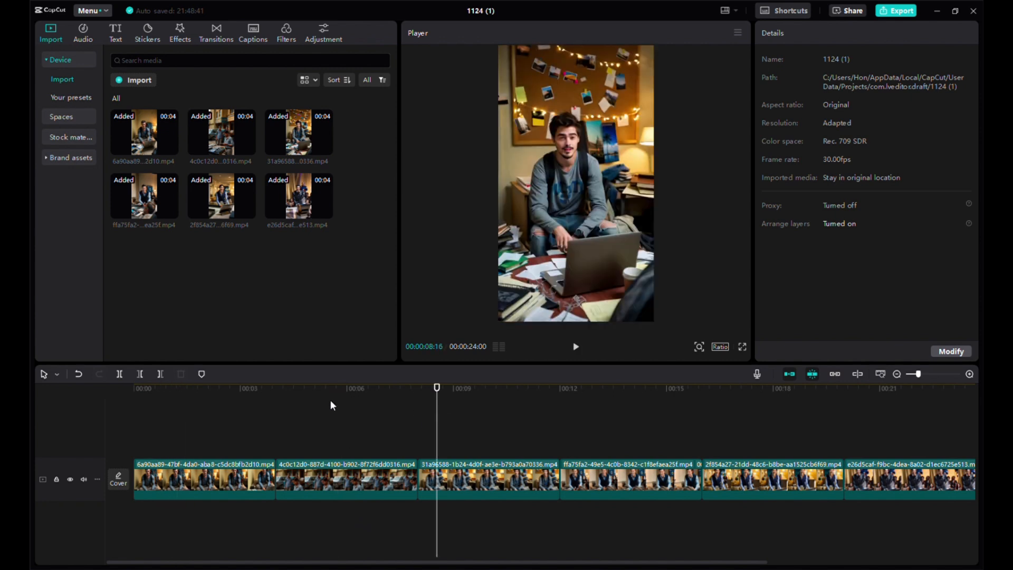
click(330, 414)
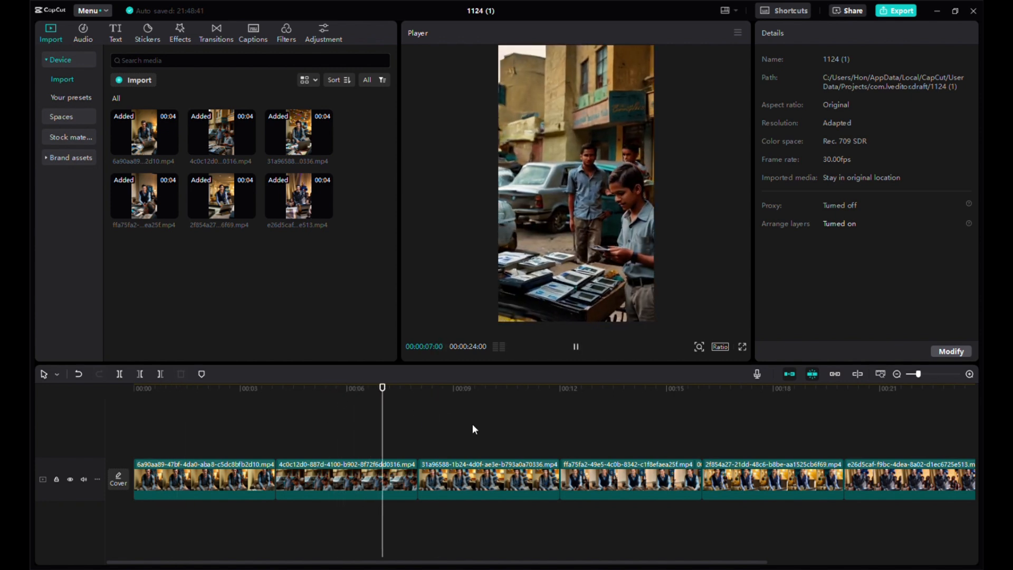
key(space)
- Add the ElevenLabs voiceover audio to a track beneath the video clips
click(196, 406)
click(117, 405)
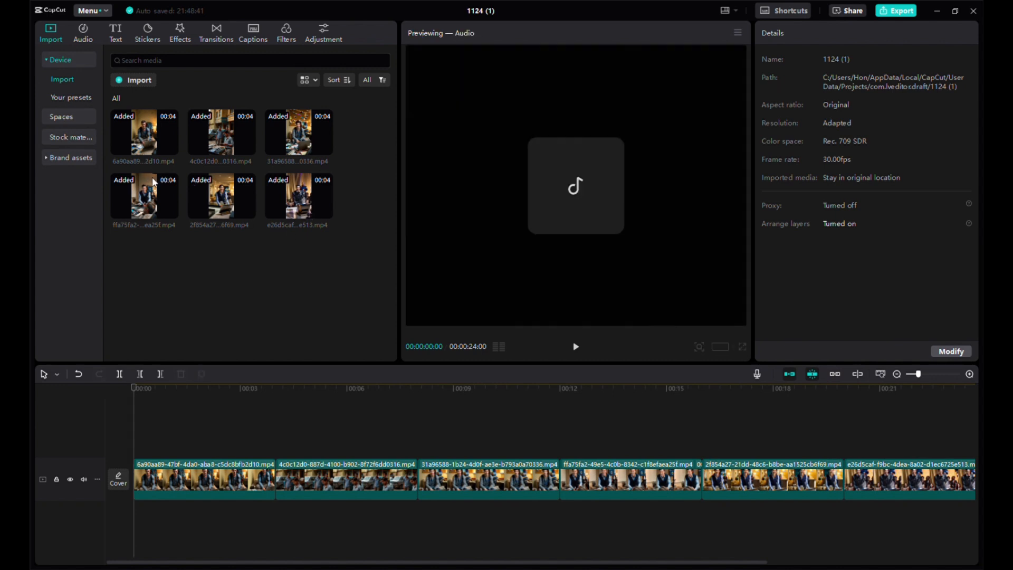
mouse_move(164, 266)
drag(152, 262, 138, 522)
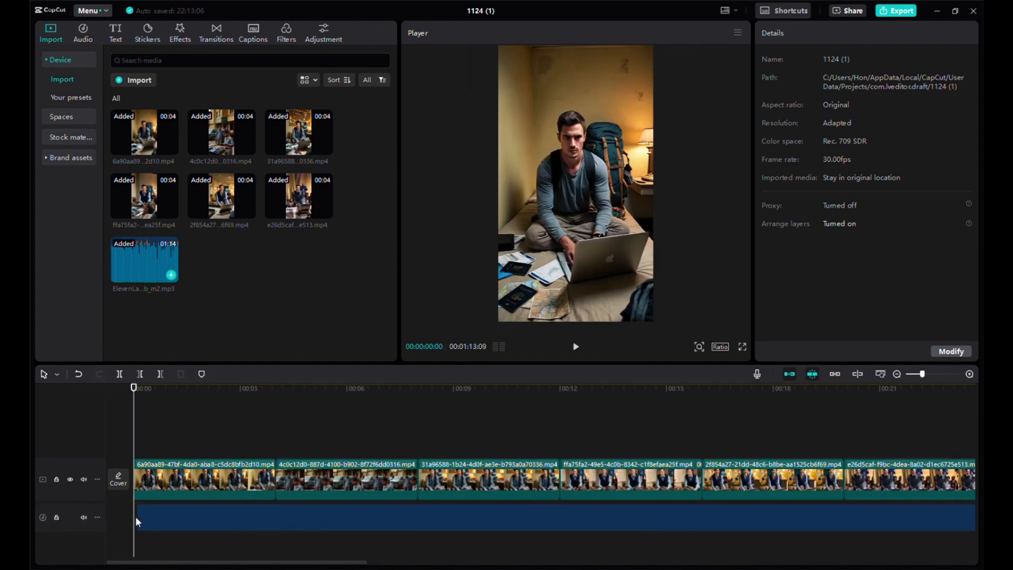
- Play back the timeline with the voiceover from the start and scrub through its full length
click(189, 511)
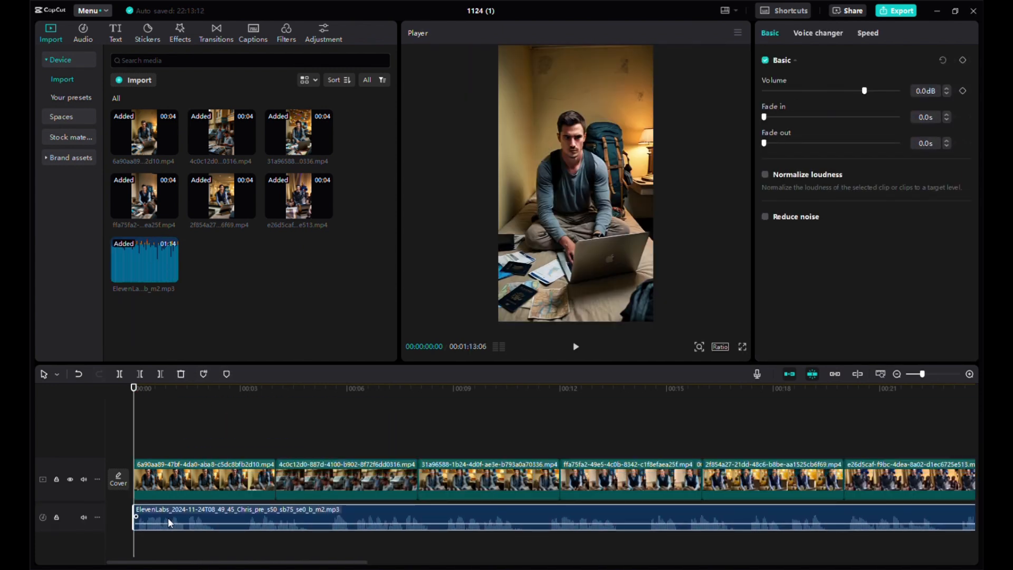
click(165, 419)
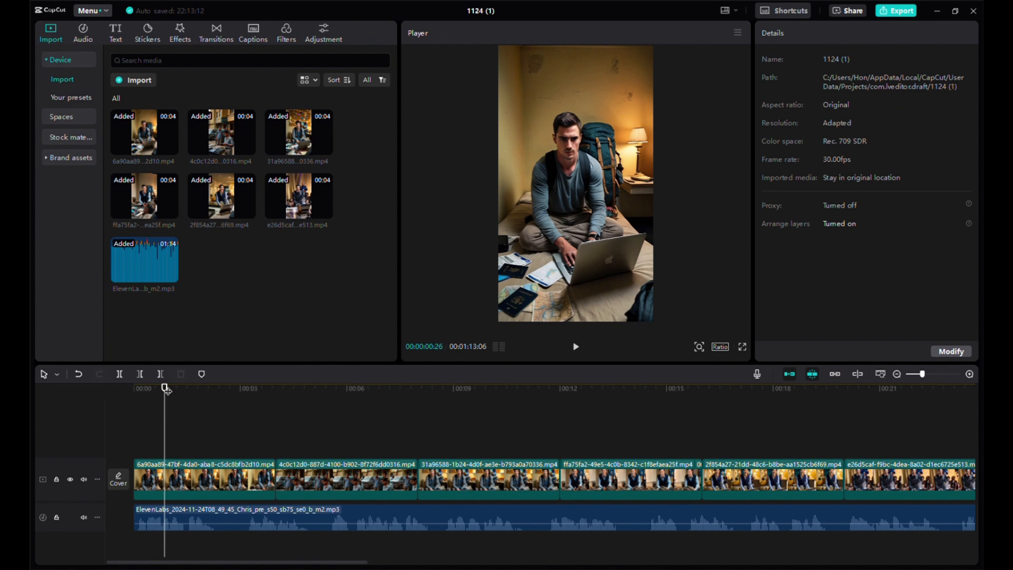
drag(165, 389, 128, 391)
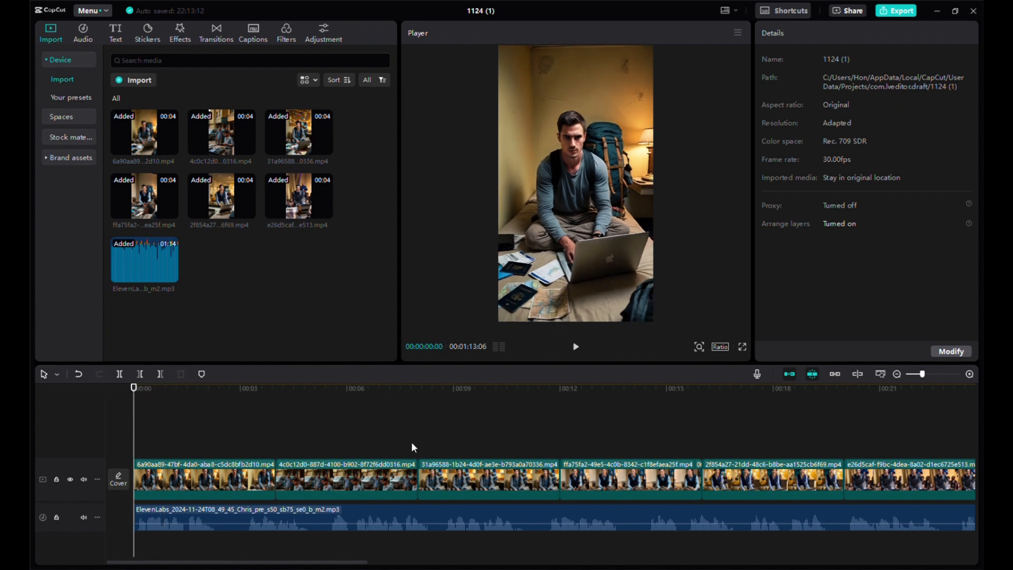
key(space)
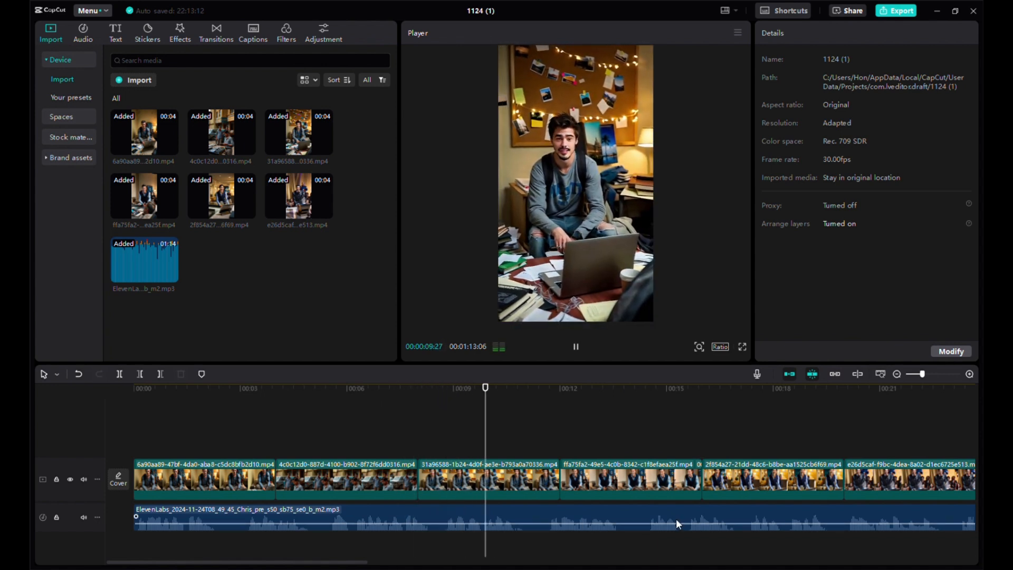
key(space)
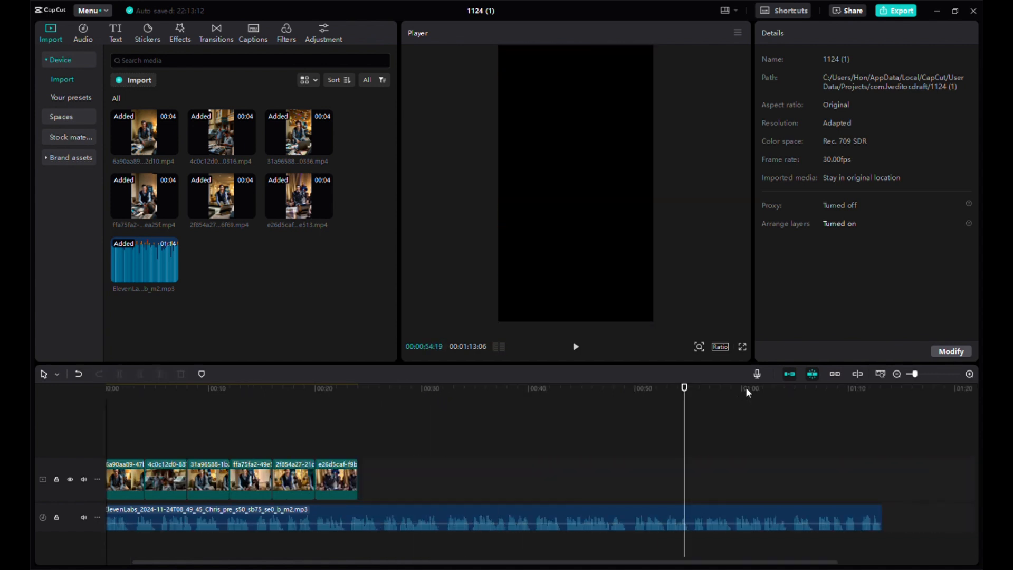
click(746, 388)
drag(749, 390, 886, 389)
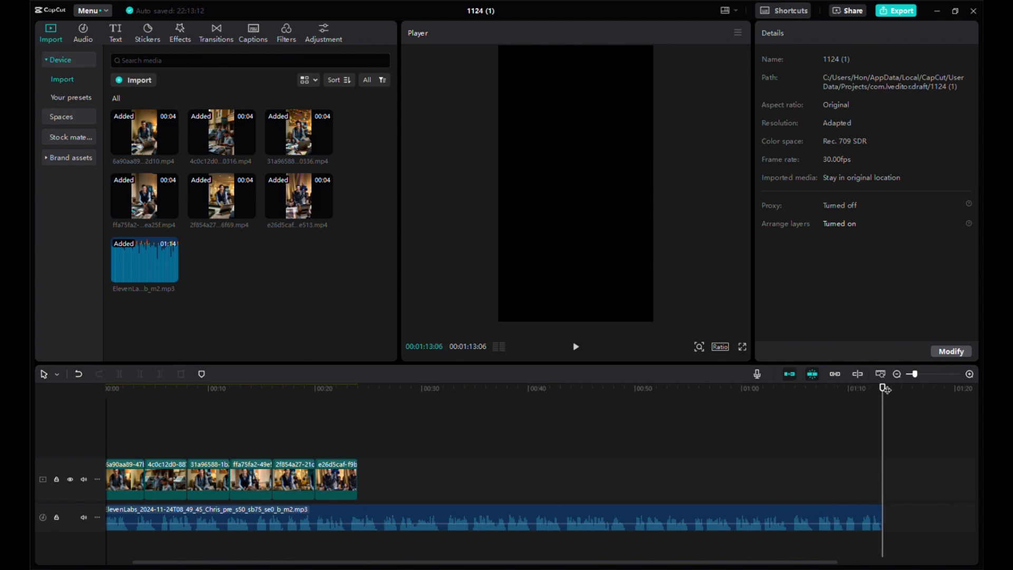
click(536, 390)
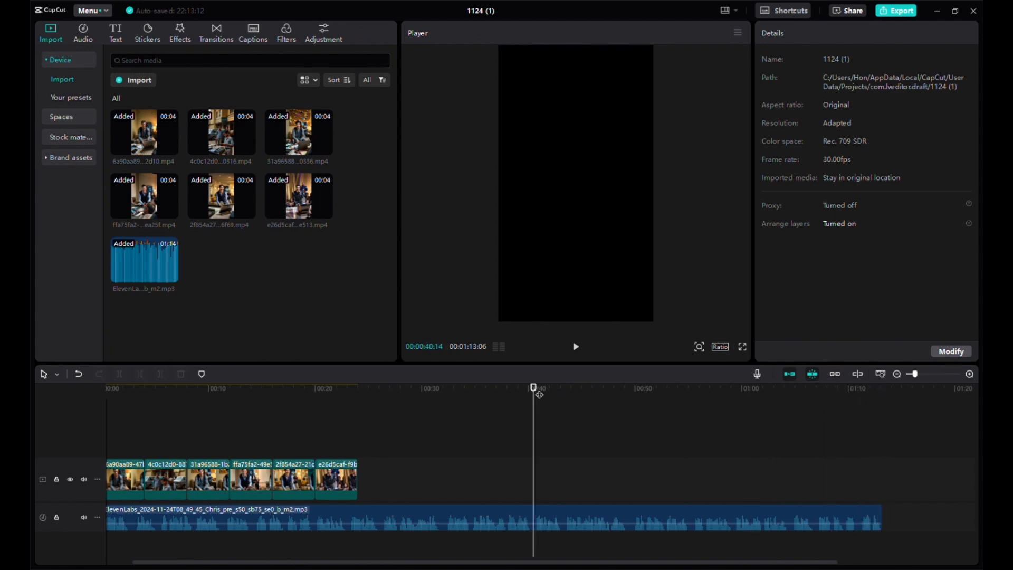
drag(538, 391, 143, 409)
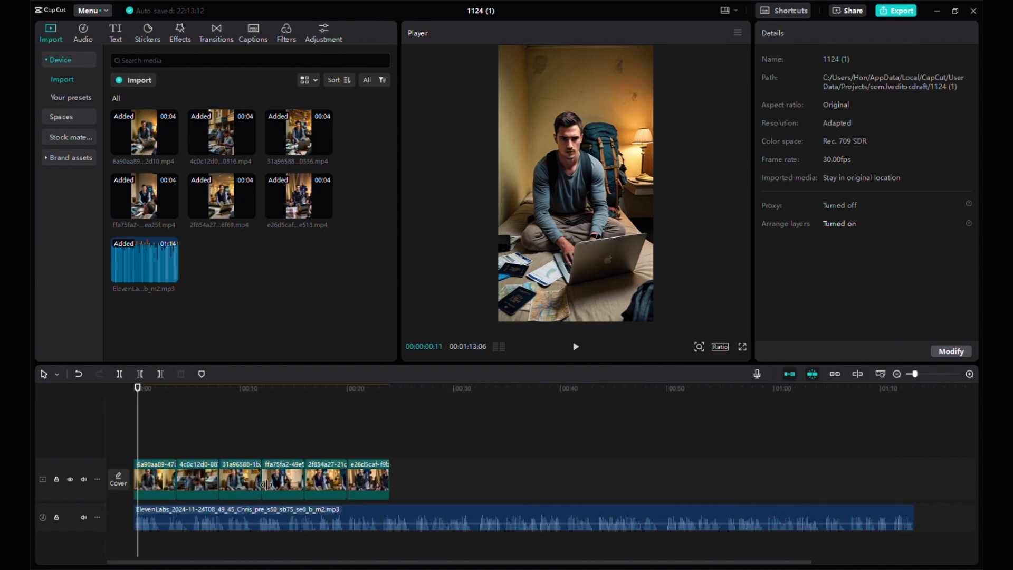
- Split the first video clip at about 2 seconds and undo the split
drag(915, 376, 927, 376)
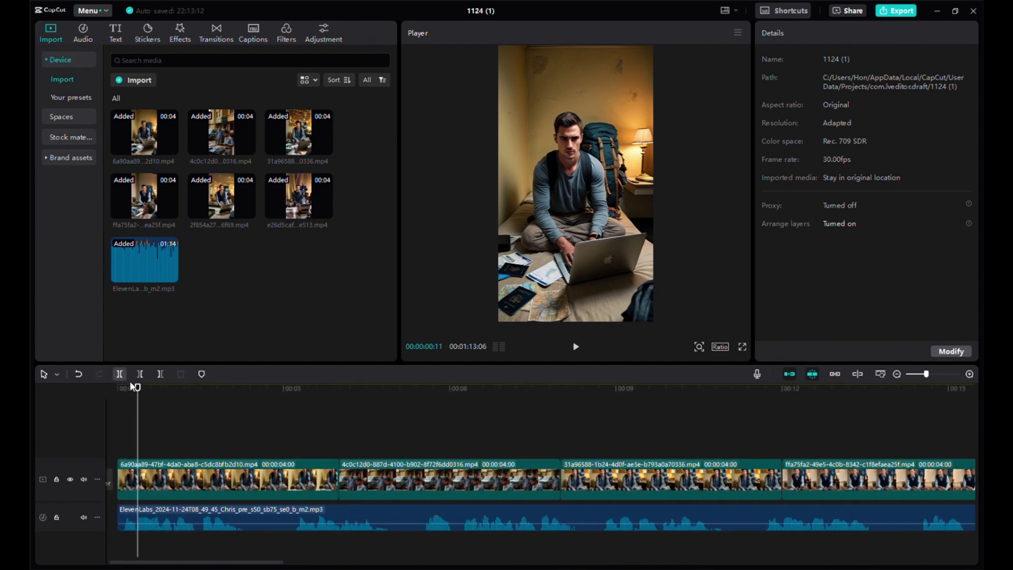
drag(136, 389, 114, 398)
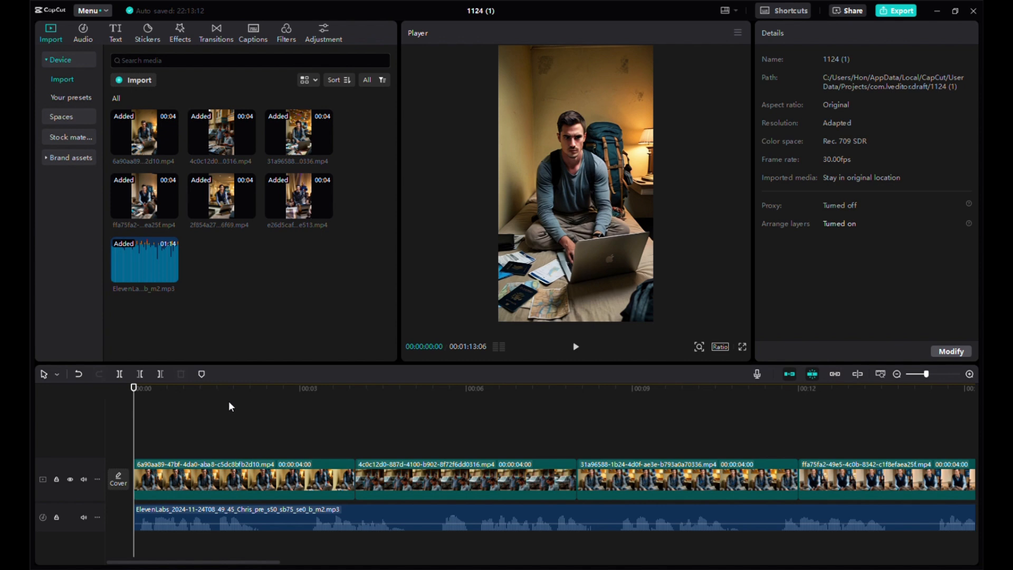
drag(228, 397, 268, 402)
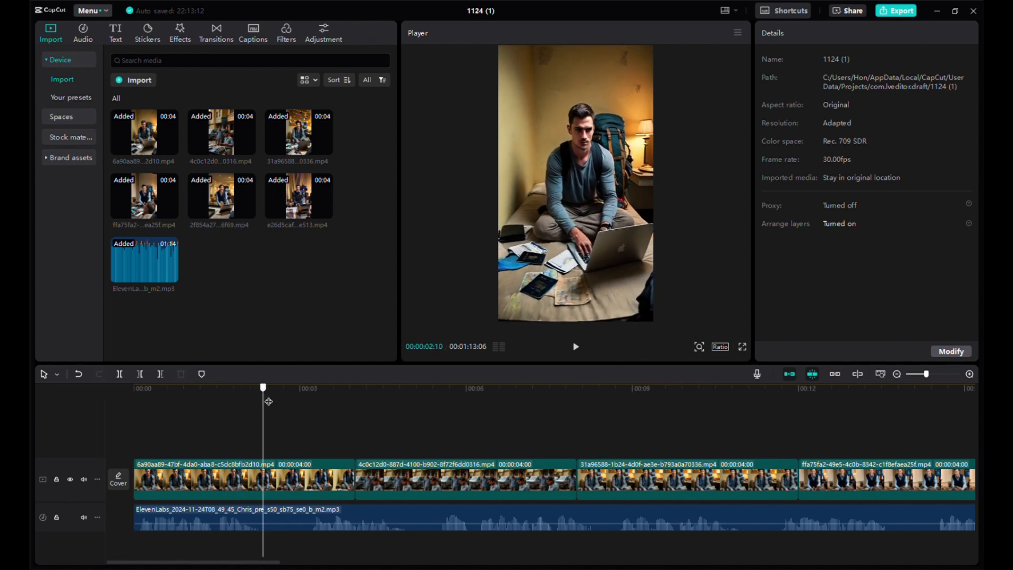
drag(927, 373, 933, 374)
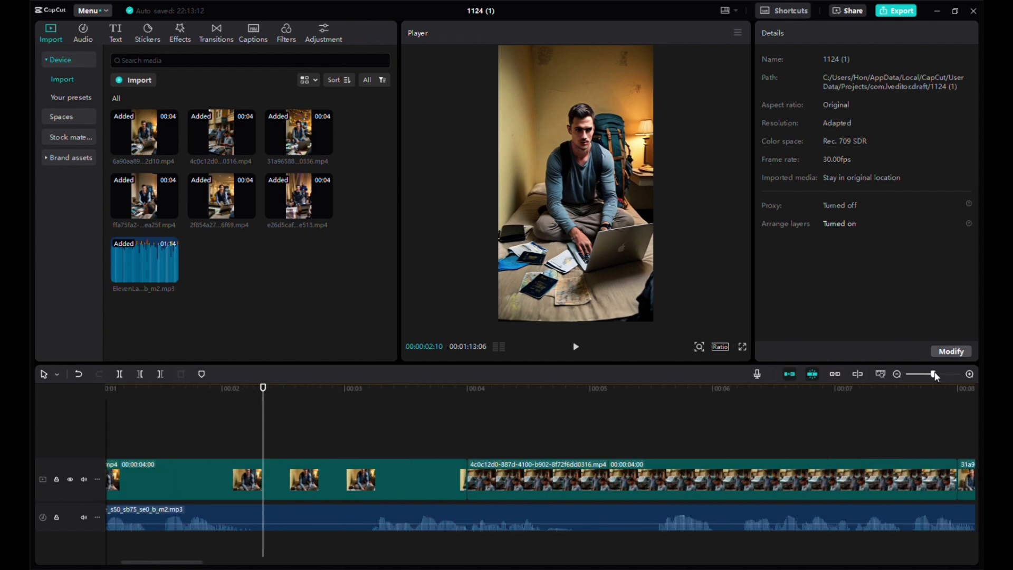
drag(268, 392, 262, 392)
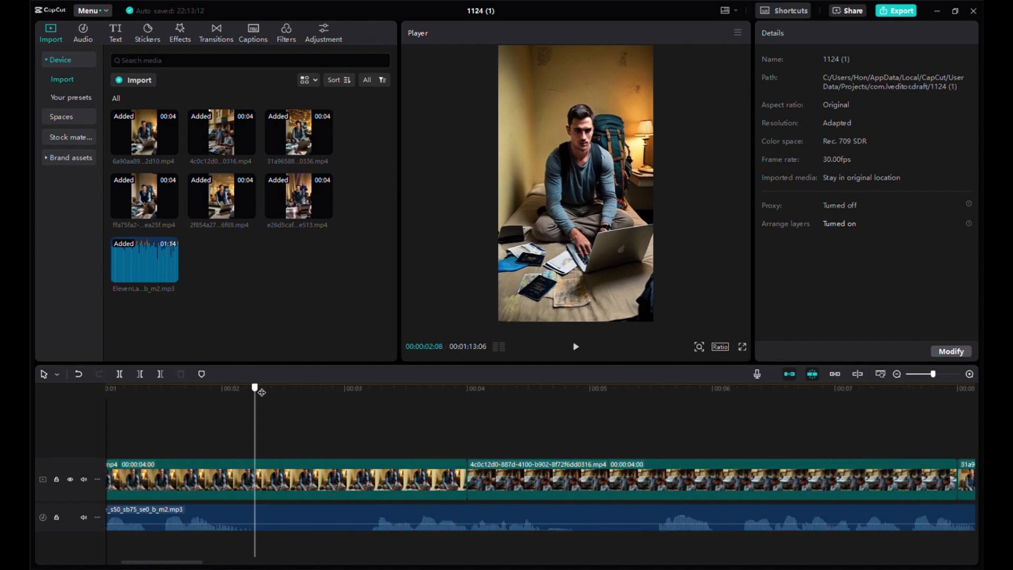
click(120, 373)
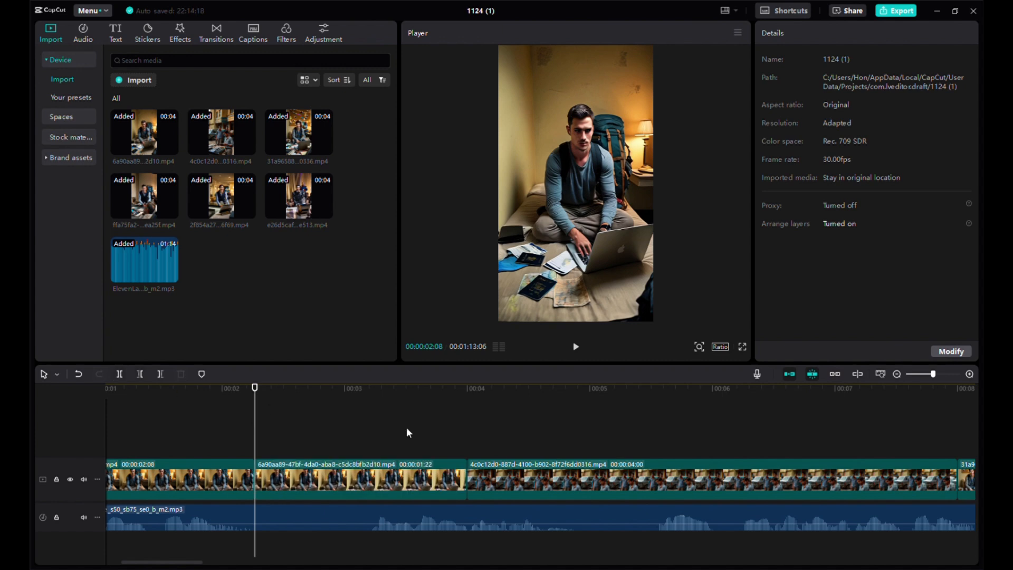
click(207, 399)
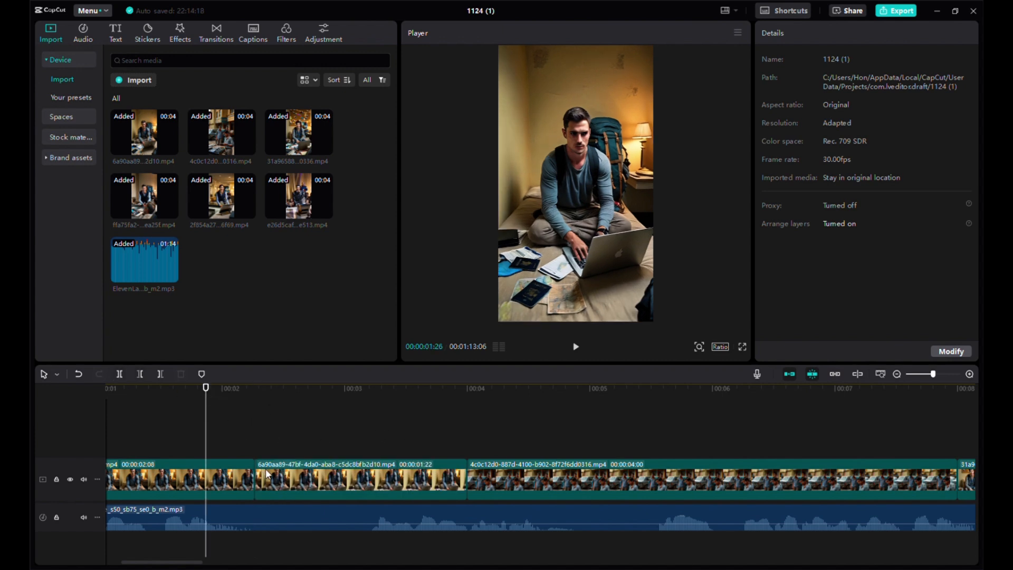
key(ctrl+z)
- Cut out the voiceover segment between about 2 and 3 seconds and slide the remaining audio left to close the gap
click(255, 515)
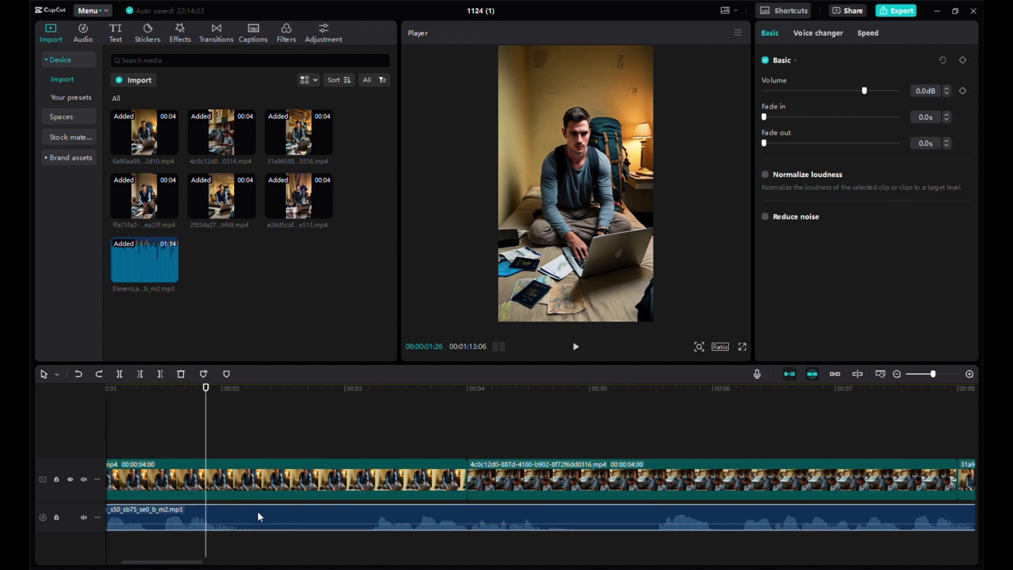
click(238, 405)
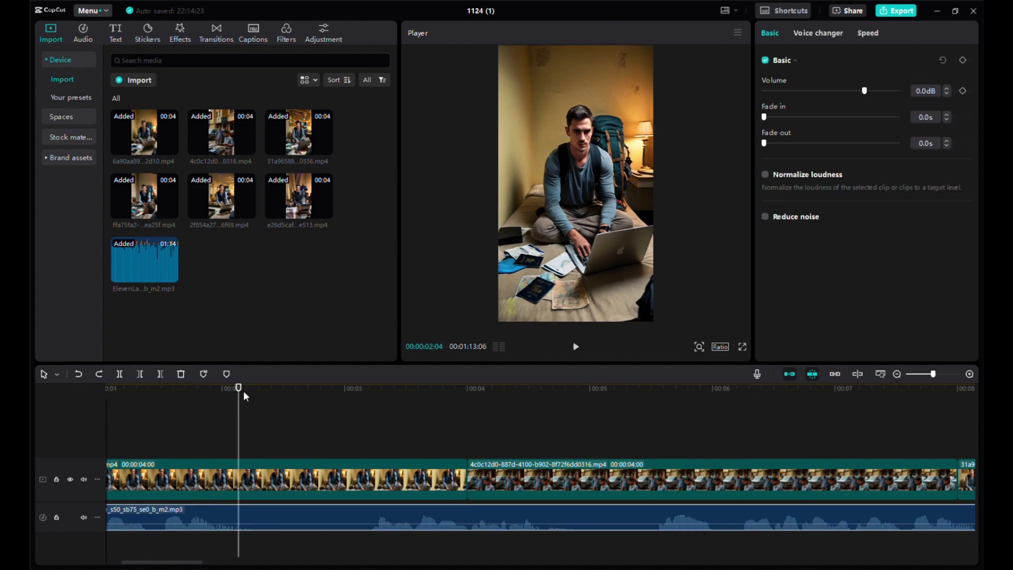
drag(245, 398, 249, 397)
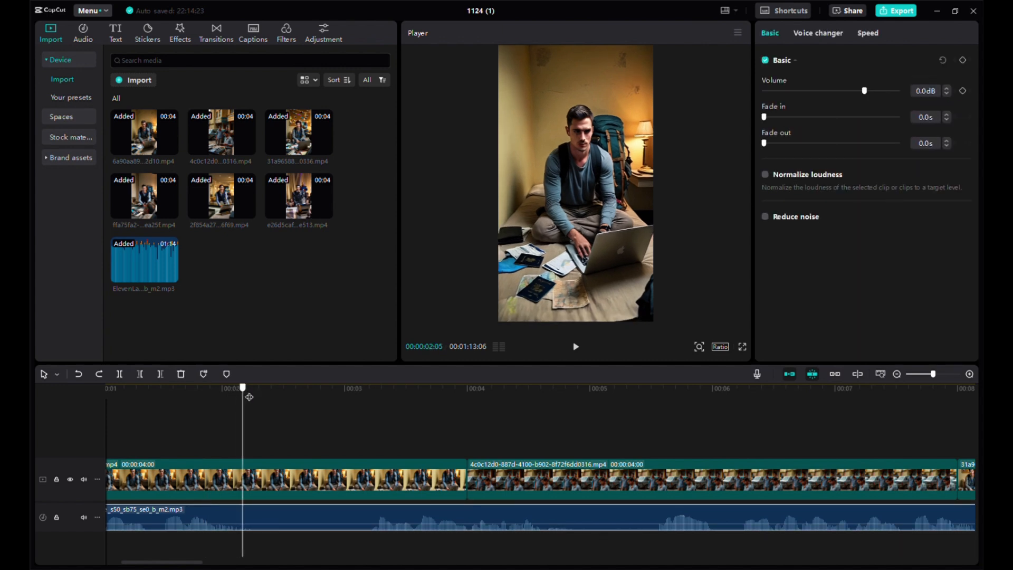
click(121, 374)
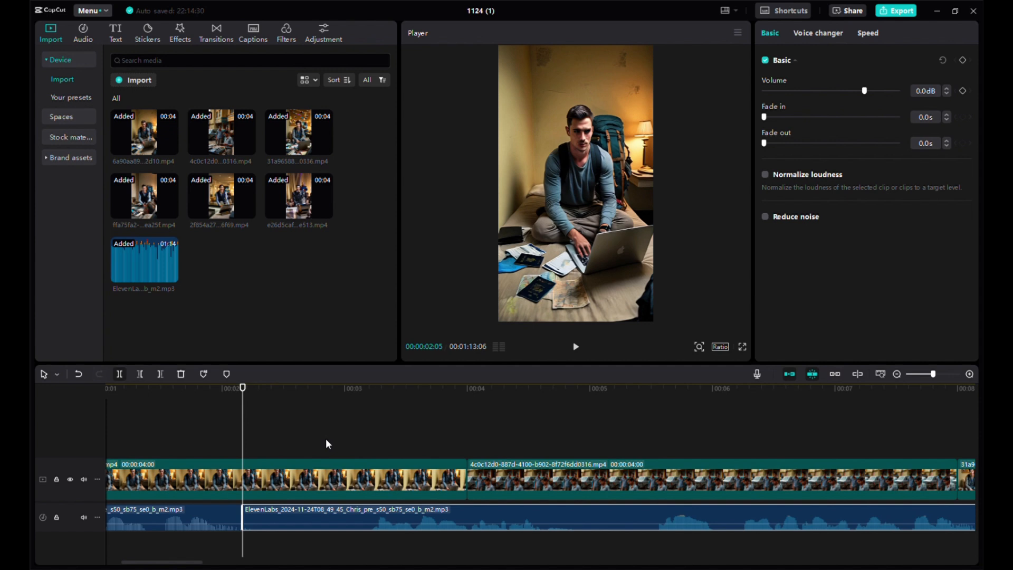
click(356, 403)
drag(365, 403, 376, 405)
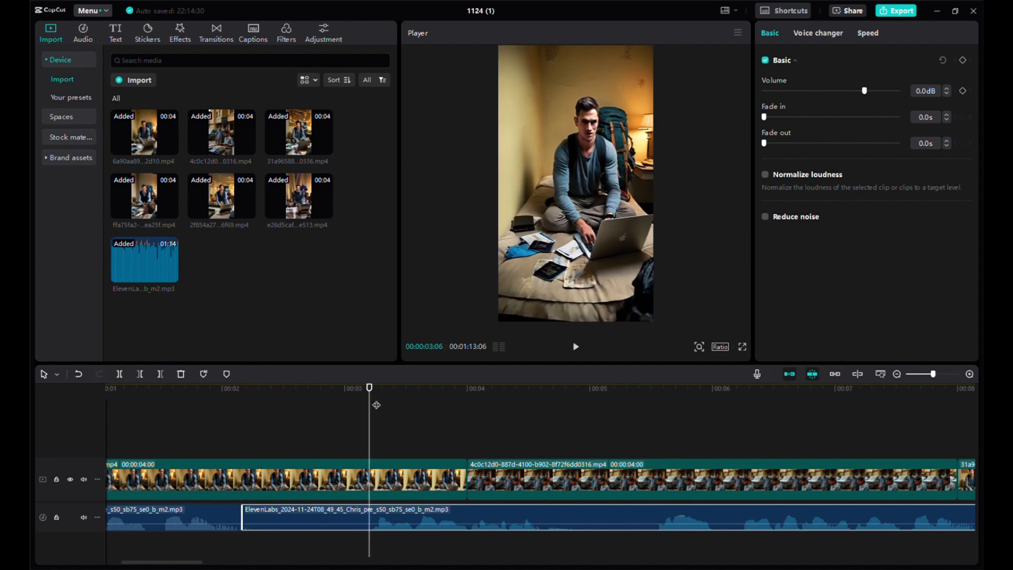
click(119, 373)
click(332, 515)
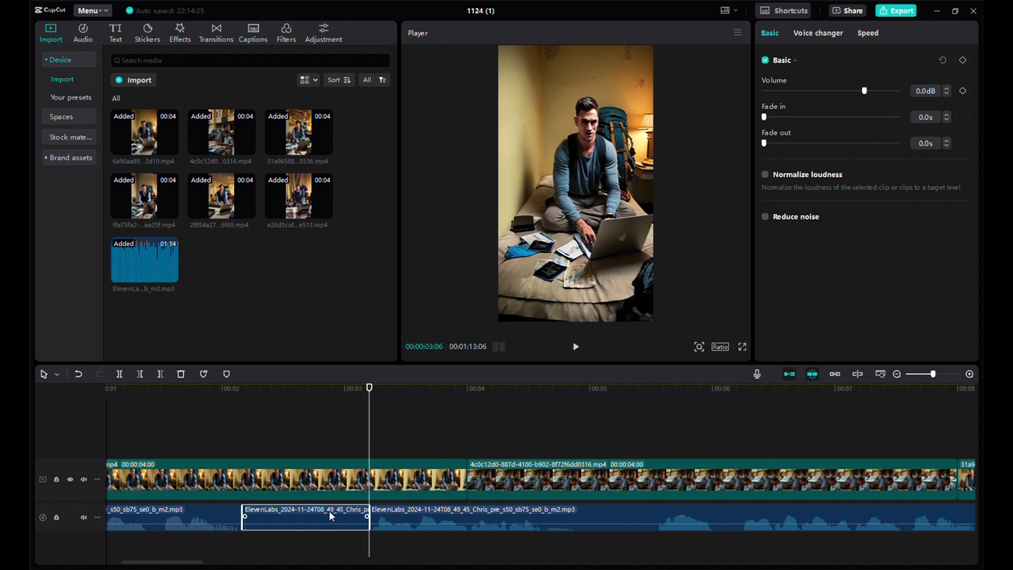
key(Delete)
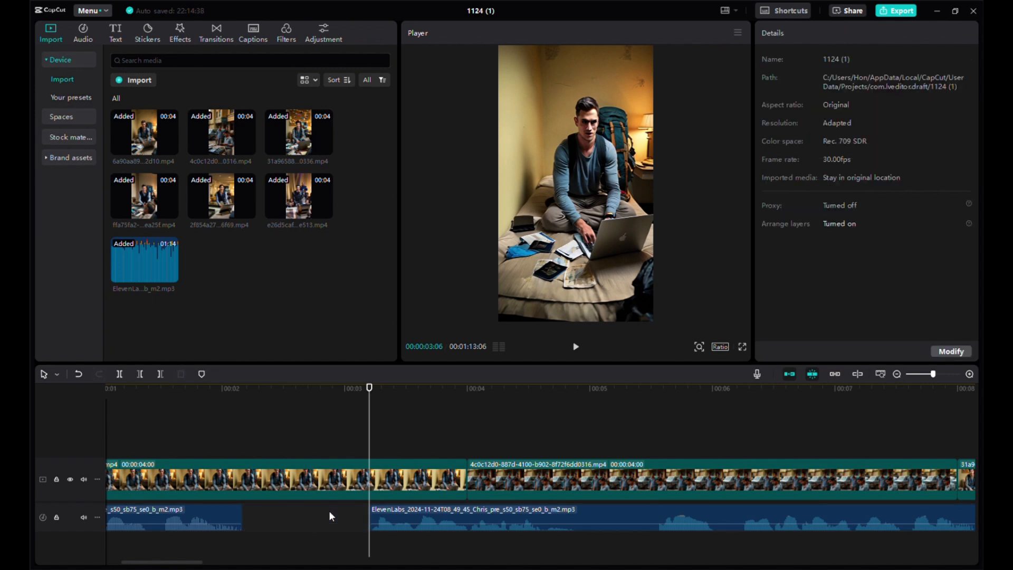
drag(409, 523, 281, 526)
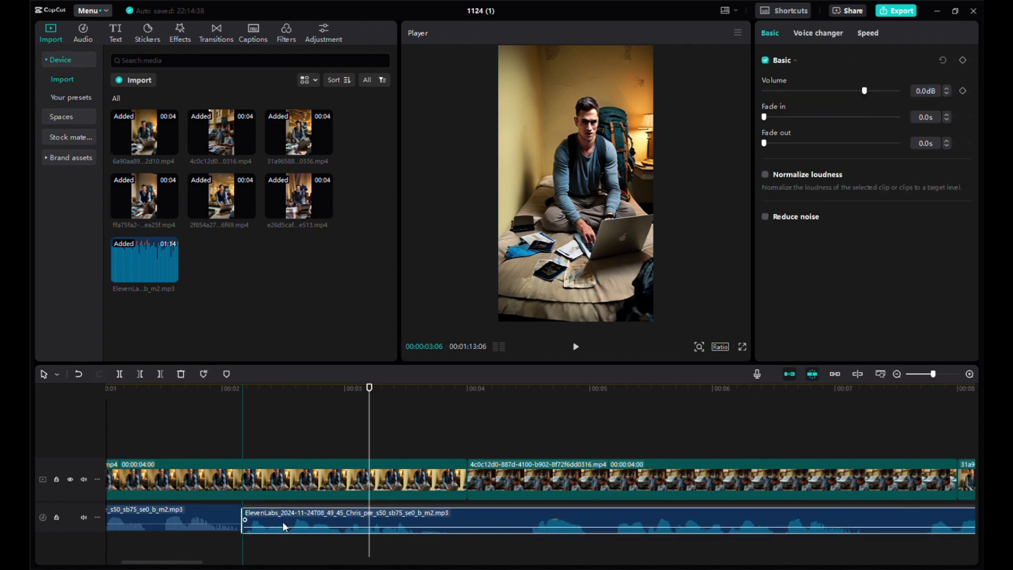
click(428, 436)
- Add a Mix transition between the first and second video clips
click(386, 410)
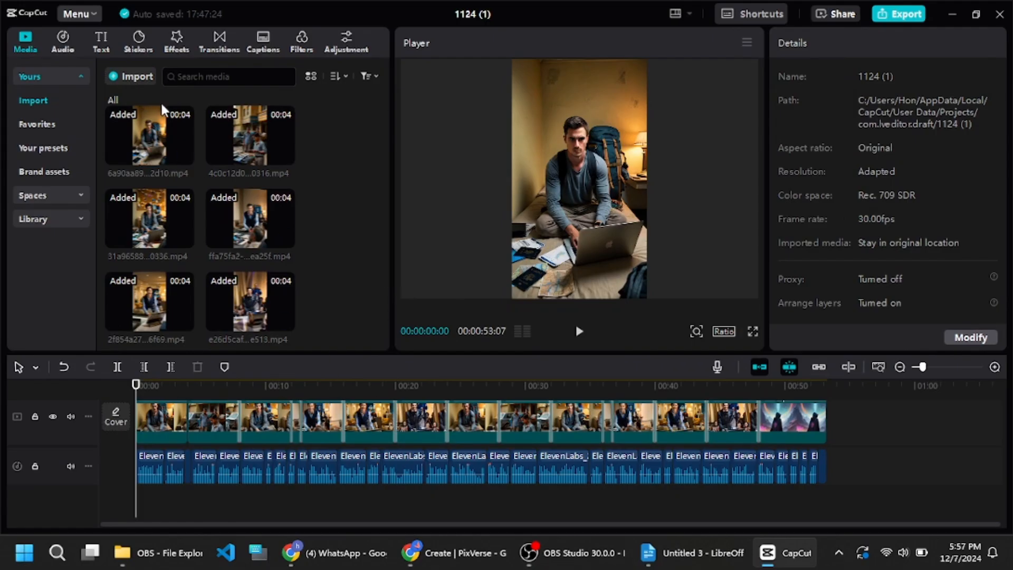
click(214, 49)
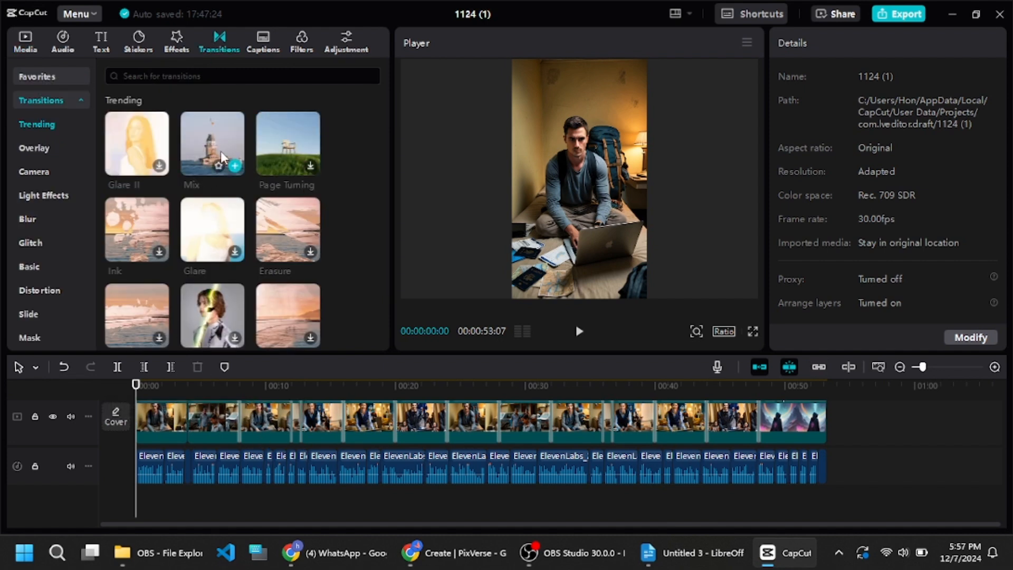
drag(203, 338, 186, 437)
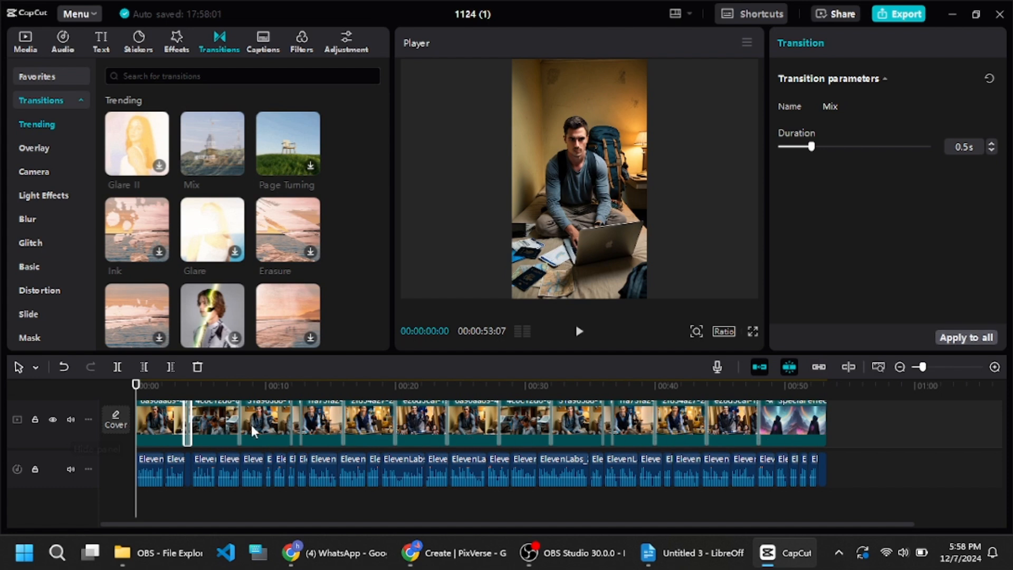
- Play the beginning of the video to preview the Mix transition
click(175, 390)
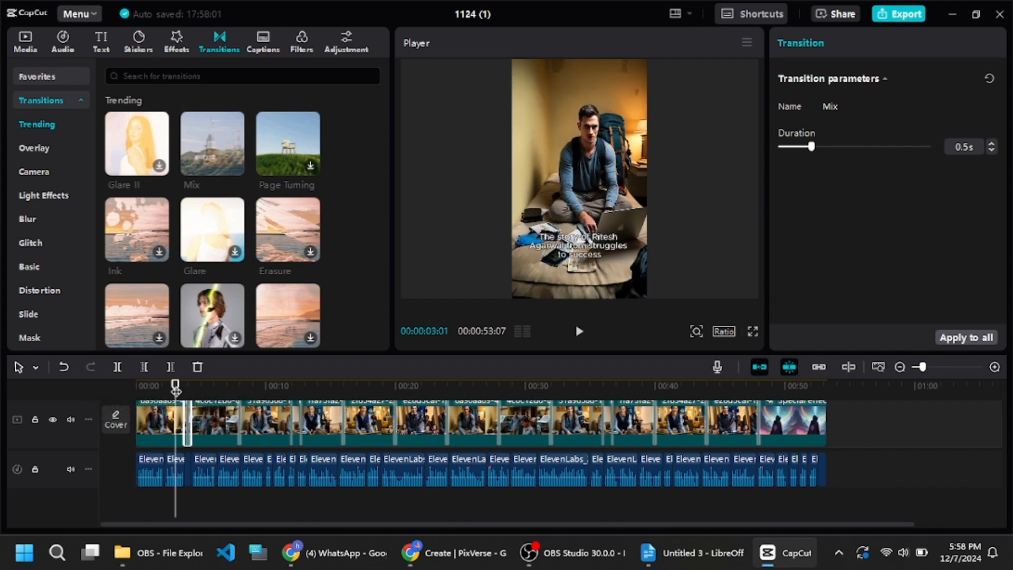
key(space)
key(space)
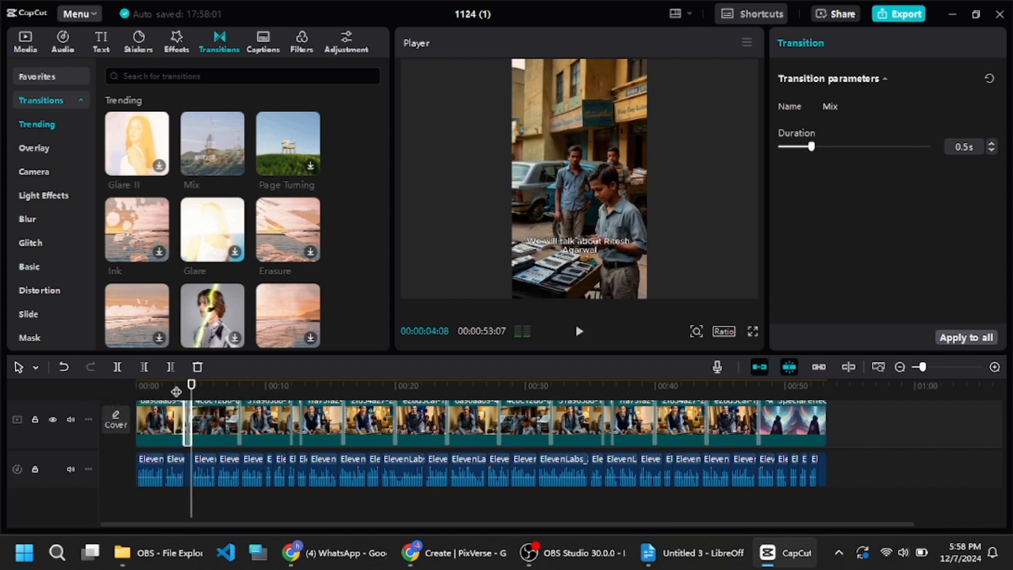
click(141, 385)
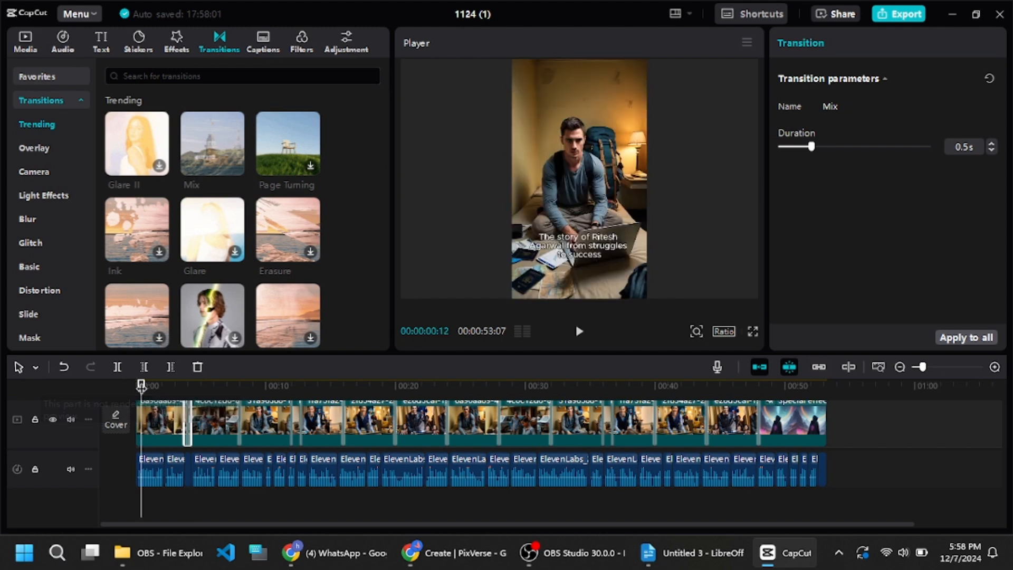
- Generate automatic captions from the English voiceover
click(256, 49)
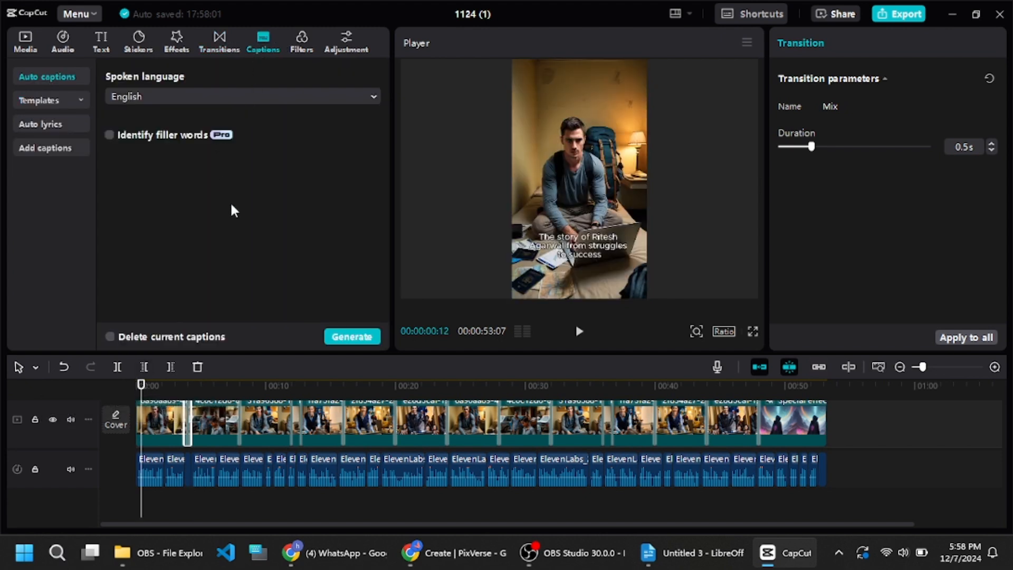
click(356, 338)
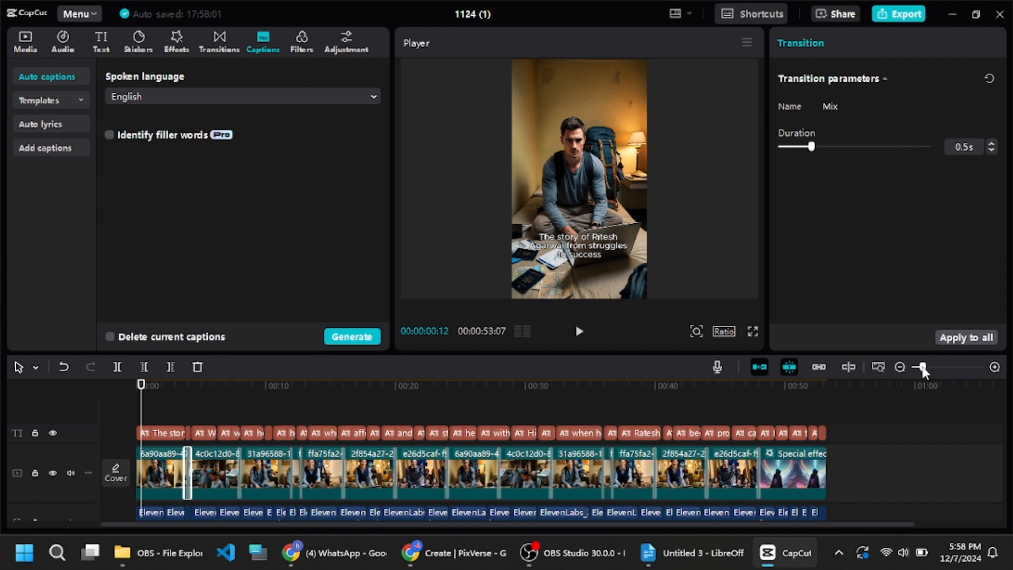
drag(921, 369, 933, 368)
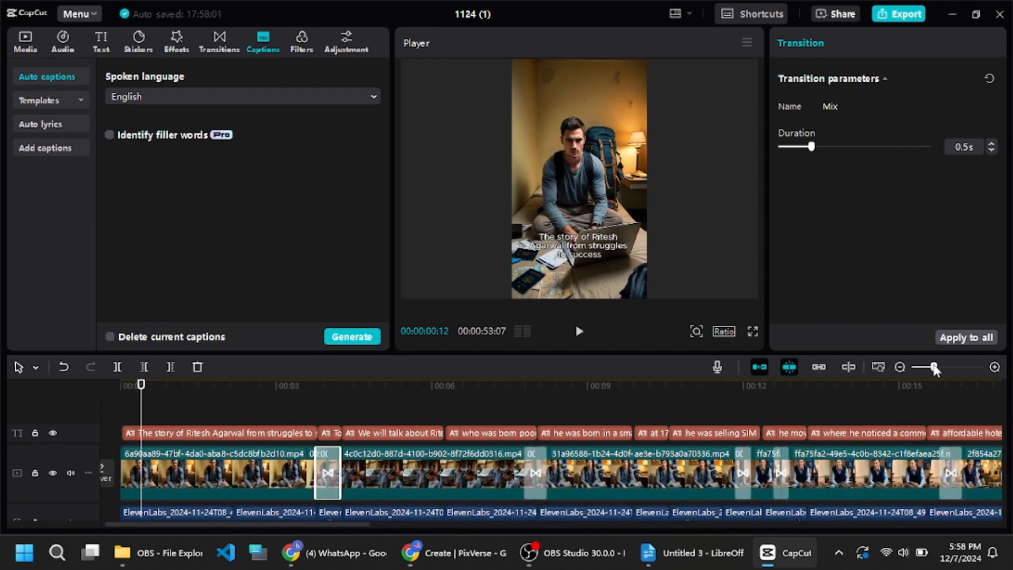
click(157, 403)
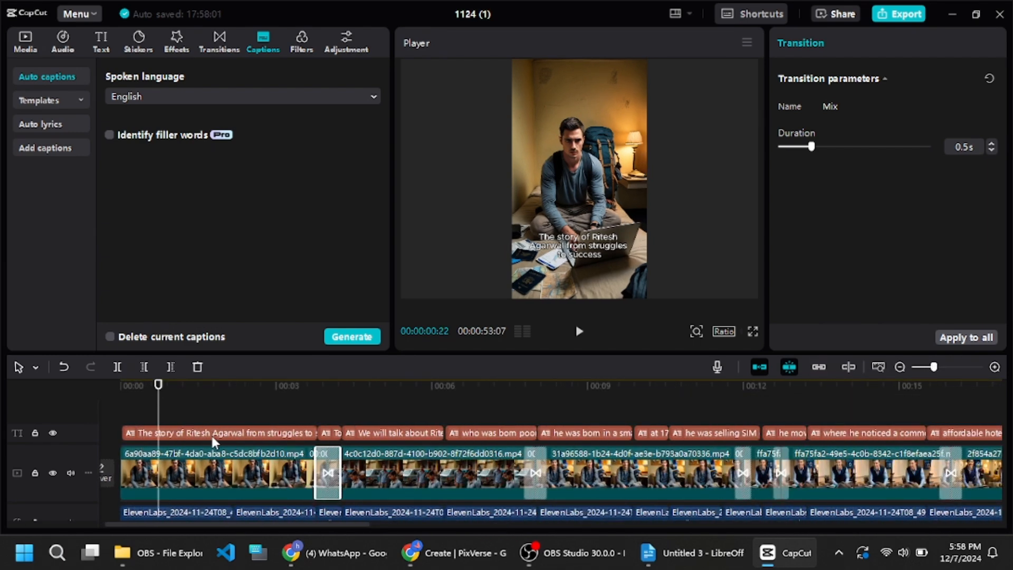
click(185, 417)
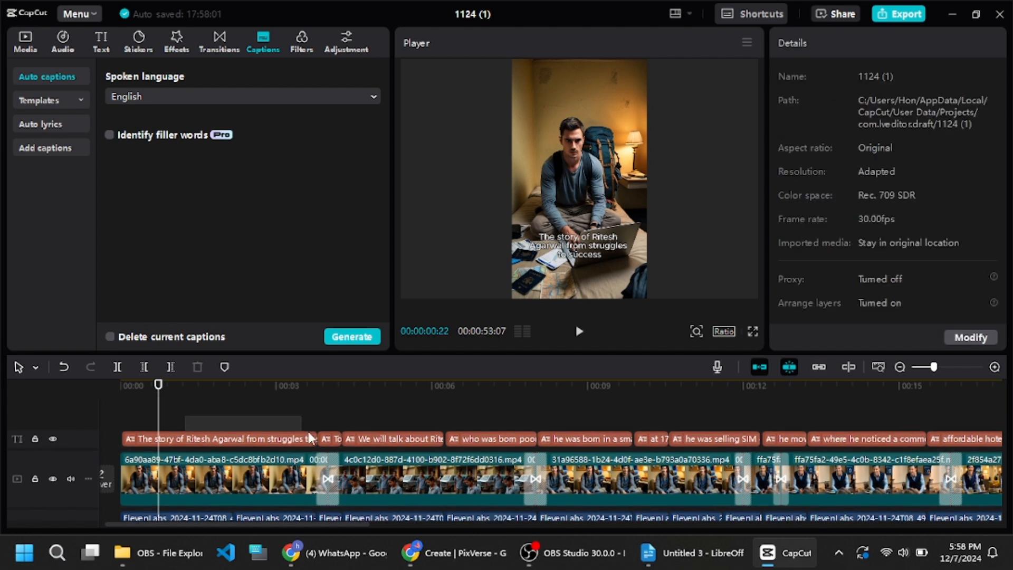
- Select the first caption and look through its text style and transform settings
click(438, 439)
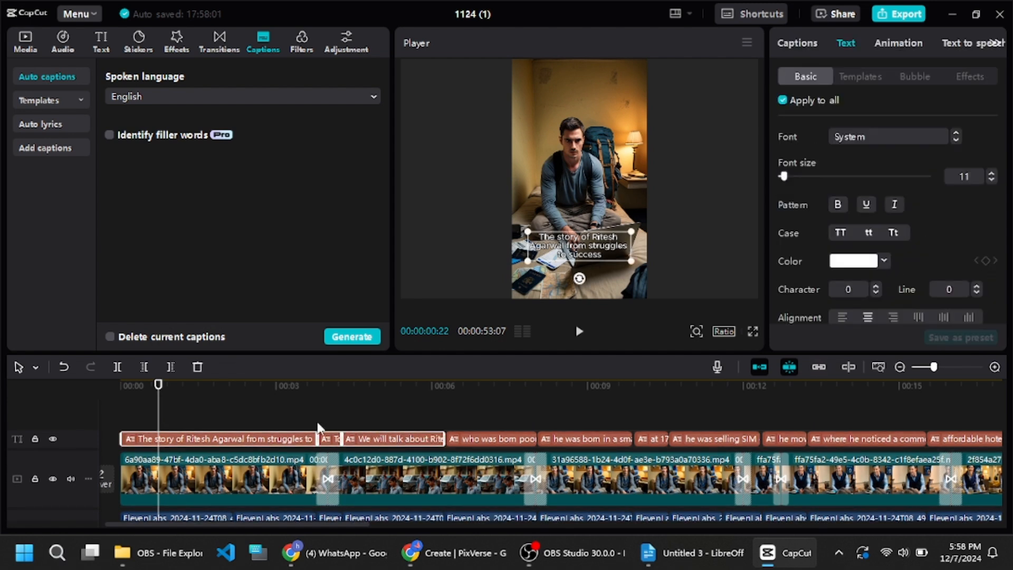
scroll(916, 262, down, 1)
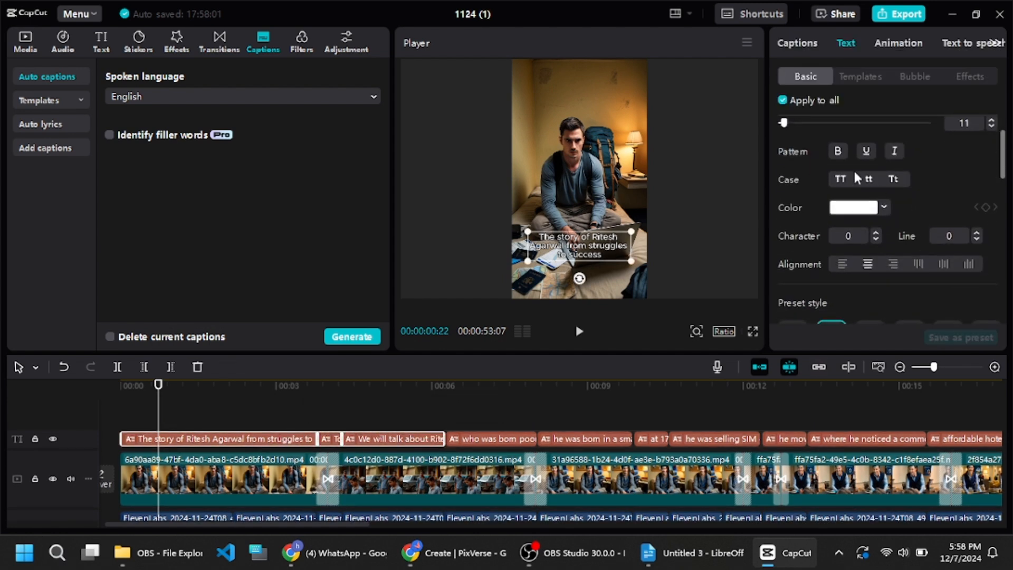
scroll(874, 213, down, 2)
scroll(874, 213, down, 2)
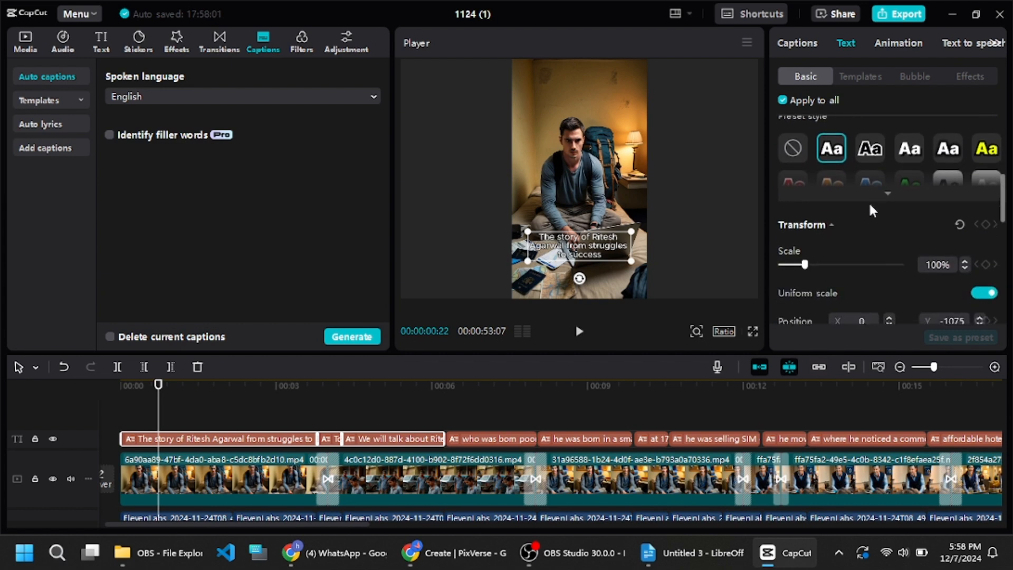
scroll(865, 211, up, 2)
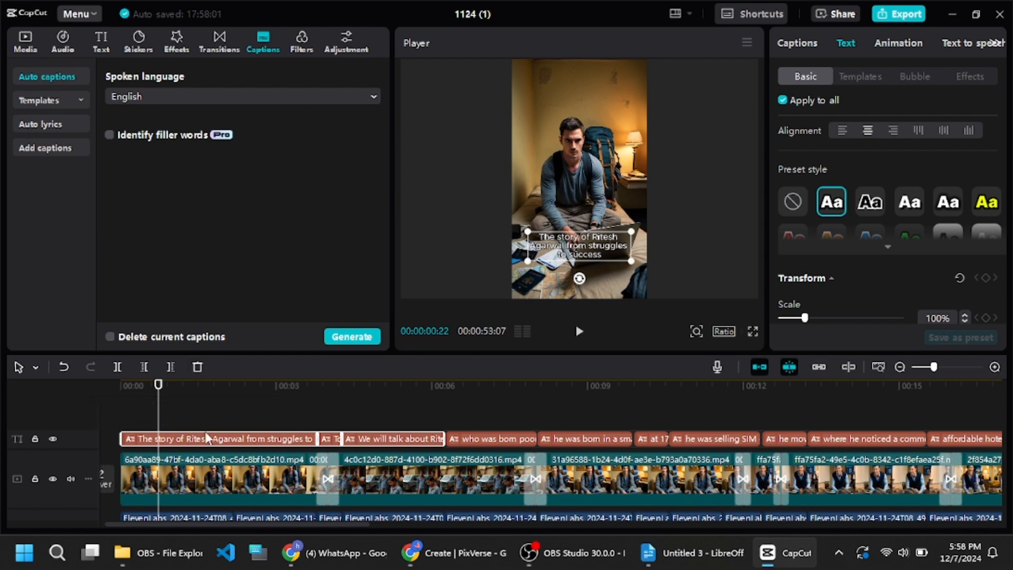
- Scrub through the opening seconds of the timeline to check the captions against the clips
click(248, 406)
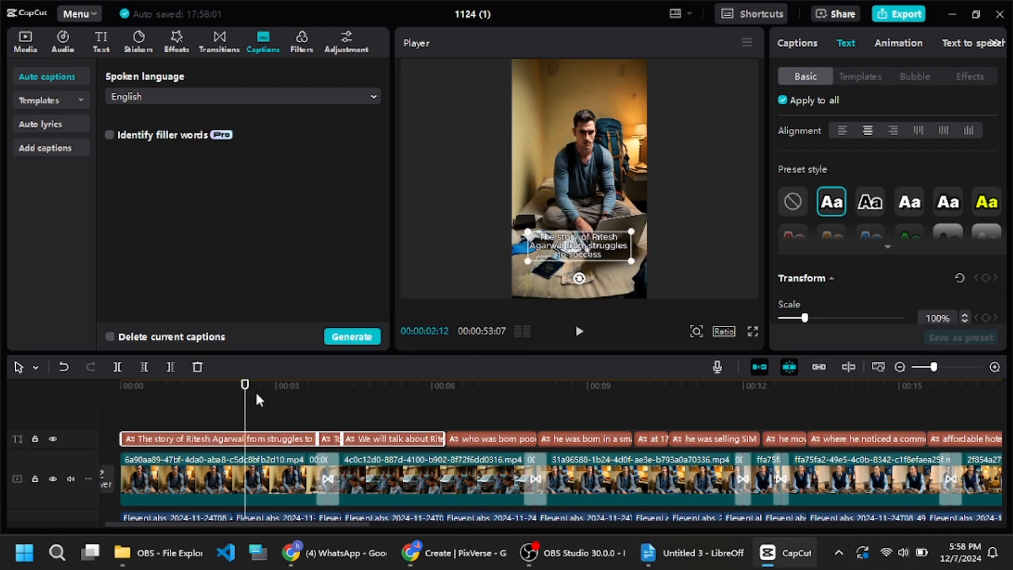
click(296, 402)
click(312, 398)
click(328, 398)
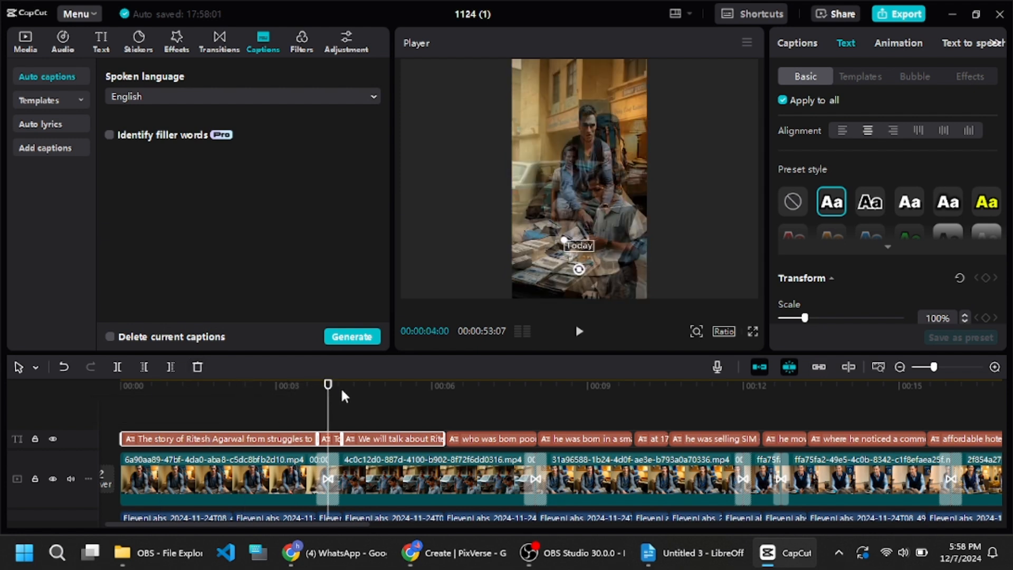
click(342, 397)
click(357, 397)
click(372, 396)
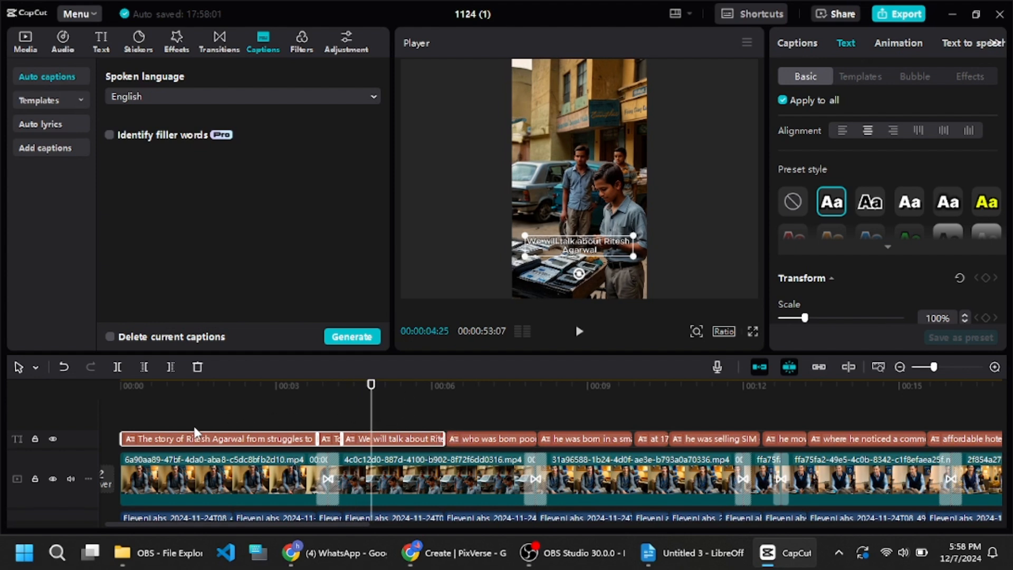
scroll(198, 435, down, 1)
scroll(319, 451, up, 1)
- Add the Clear II filter to the timeline and stretch it to cover the whole video
click(172, 46)
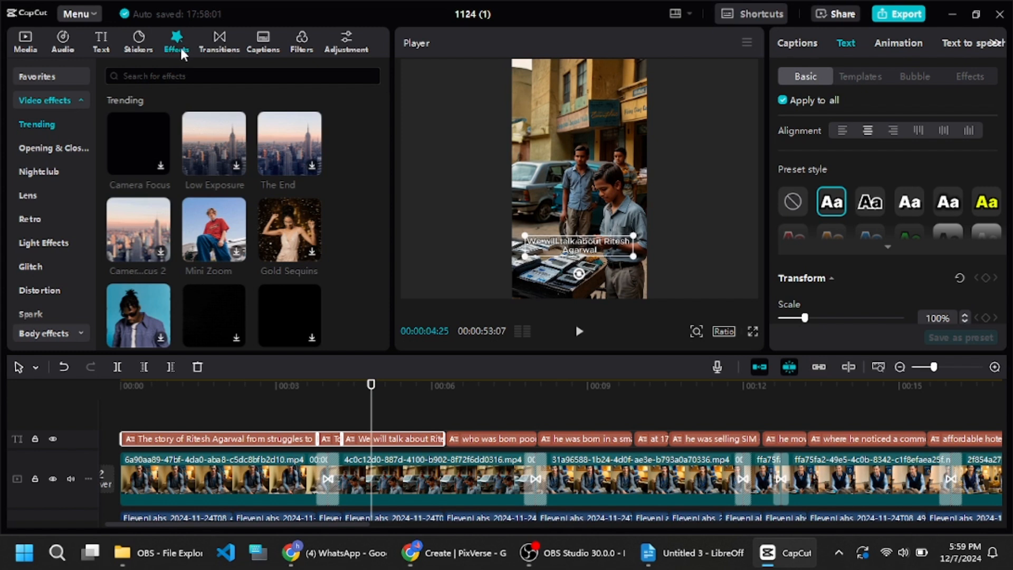
click(300, 44)
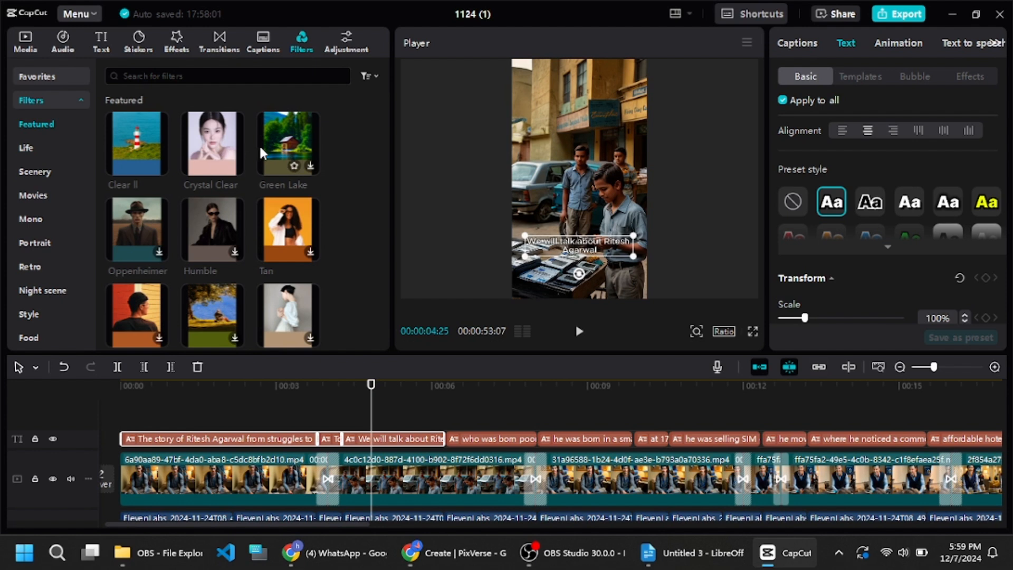
drag(133, 171, 122, 424)
click(147, 426)
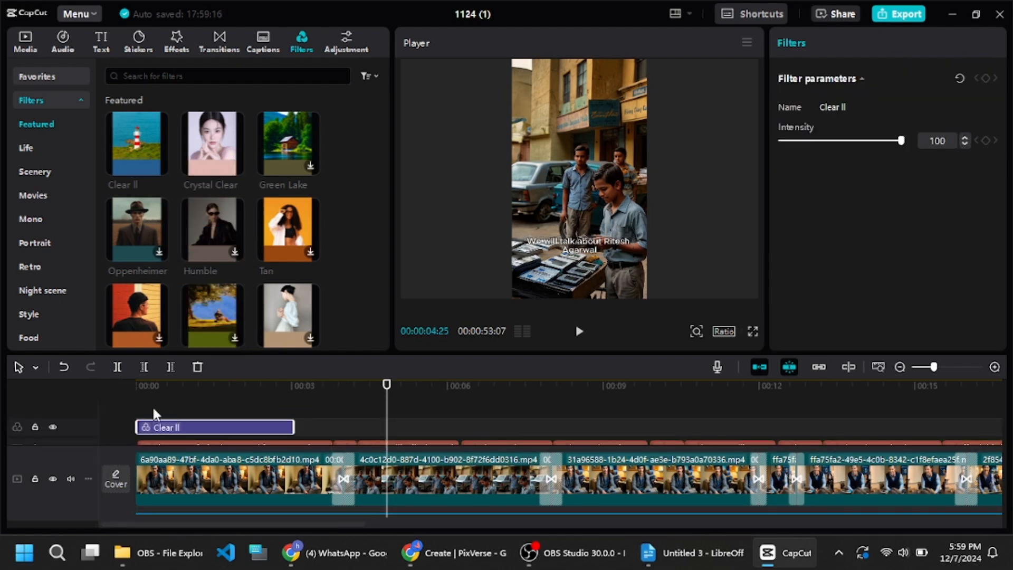
click(144, 385)
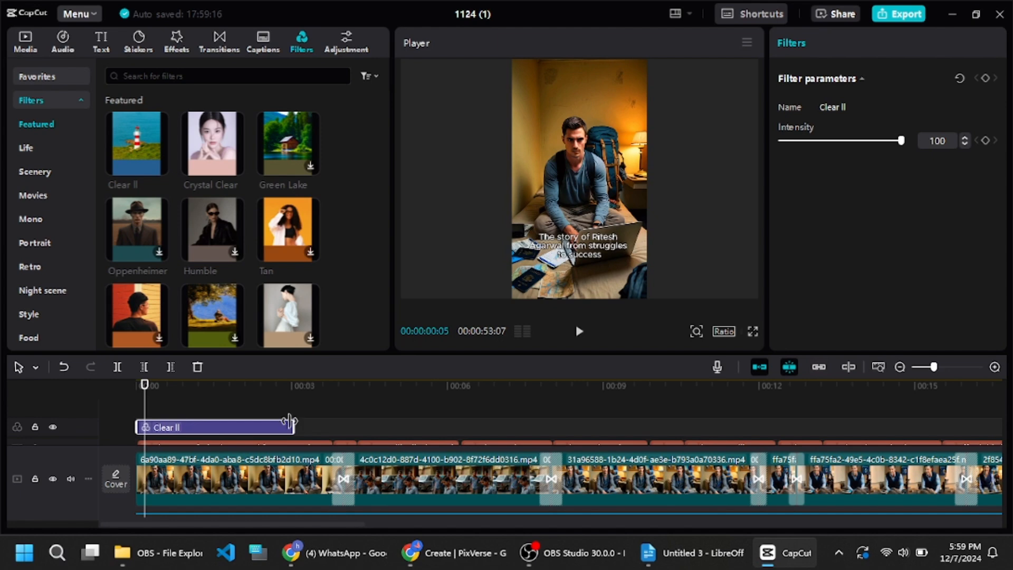
drag(293, 427, 871, 432)
drag(933, 366, 919, 369)
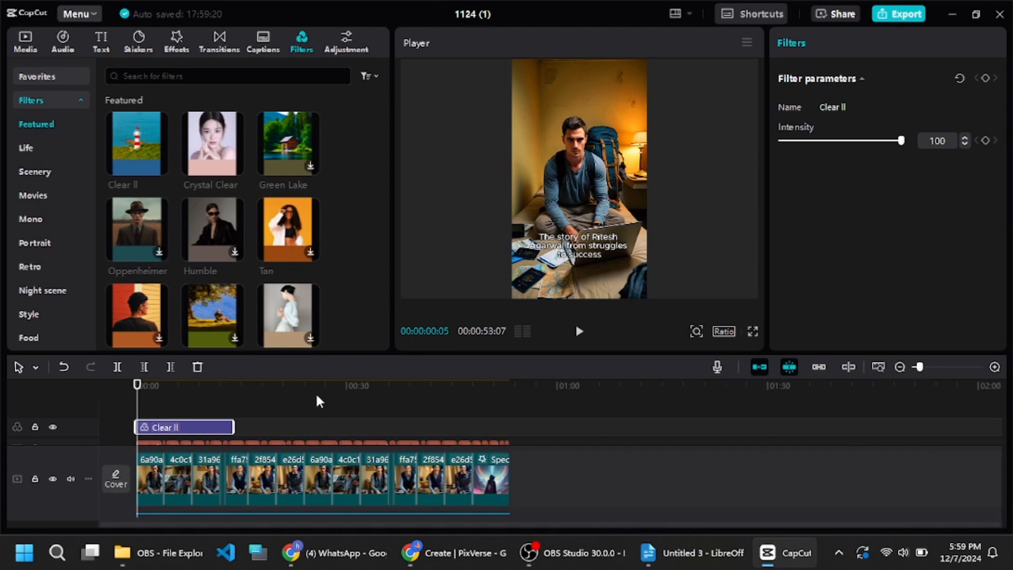
drag(233, 427, 511, 420)
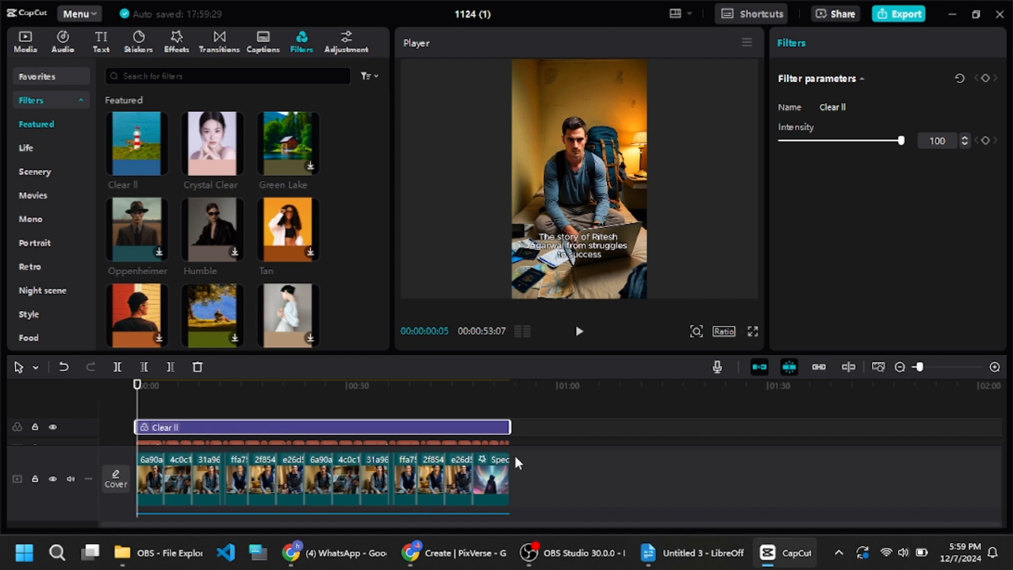
drag(919, 368, 941, 367)
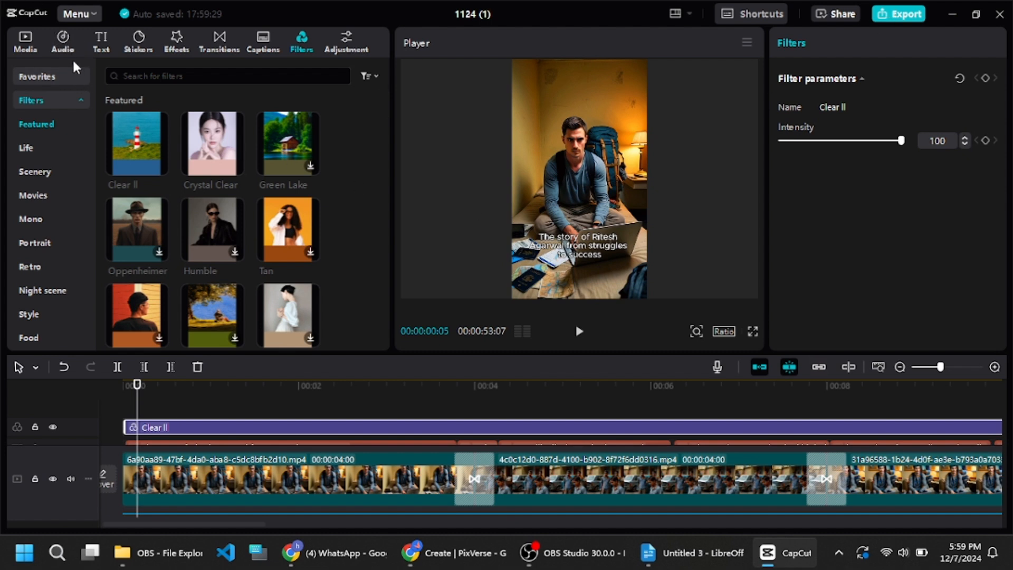
- Export the finished video as 1080P MP4 with H.264 at 30fps
click(67, 44)
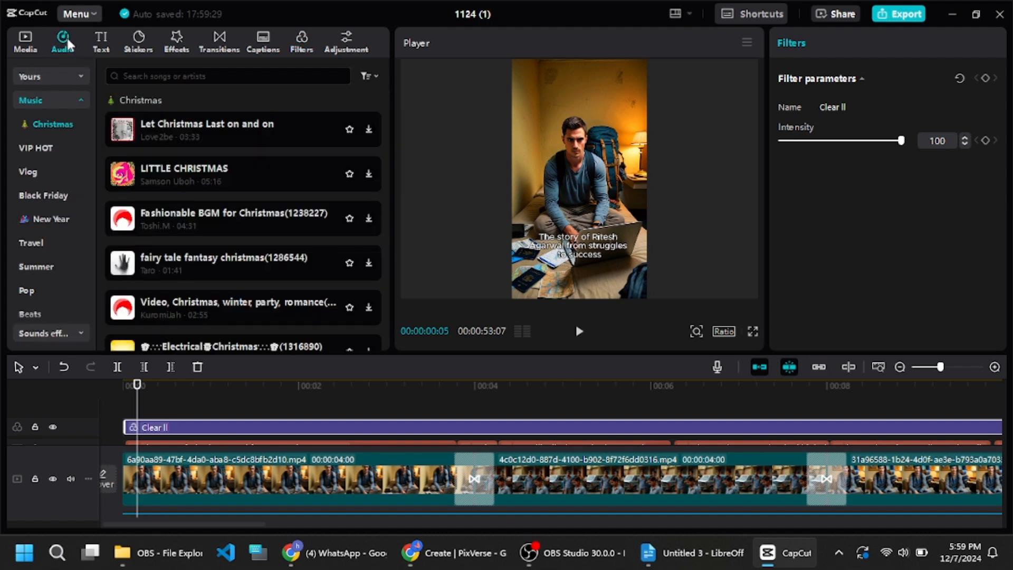
click(105, 50)
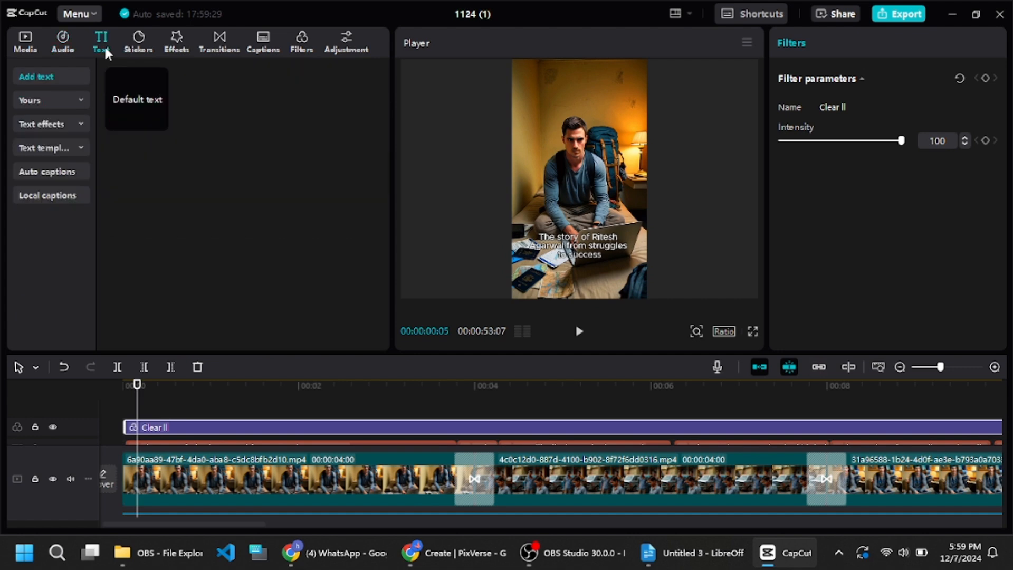
click(906, 20)
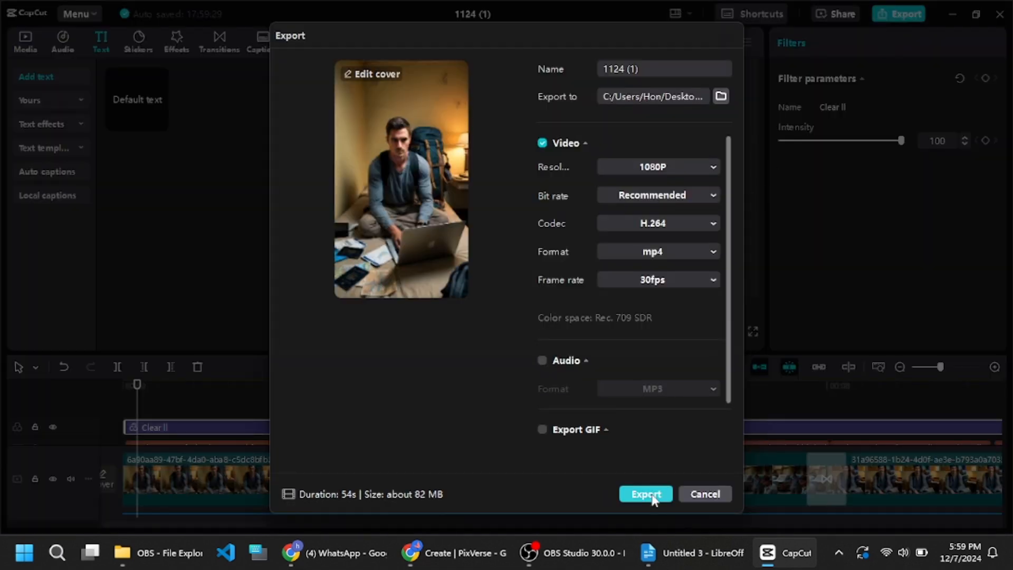
click(648, 495)
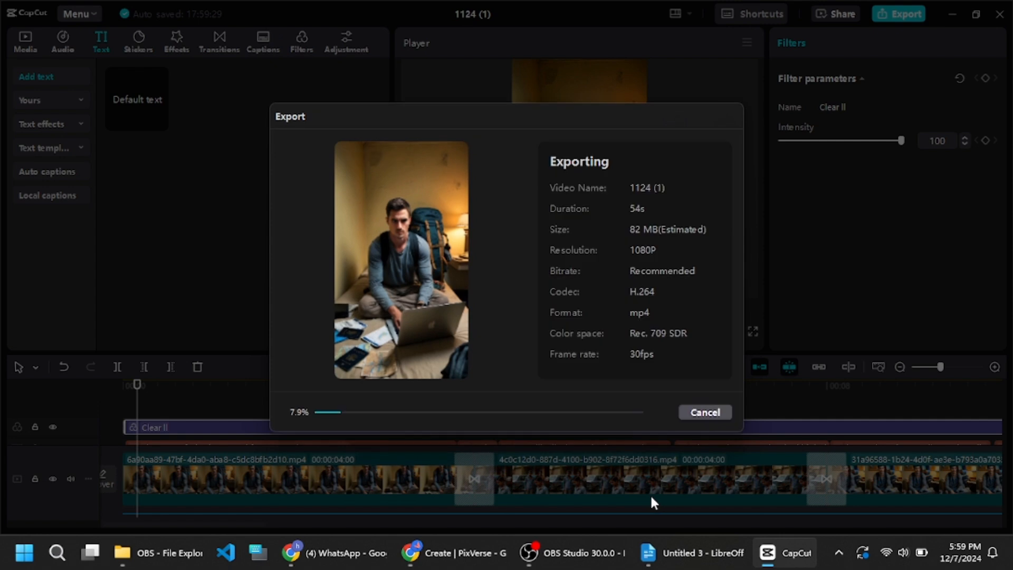